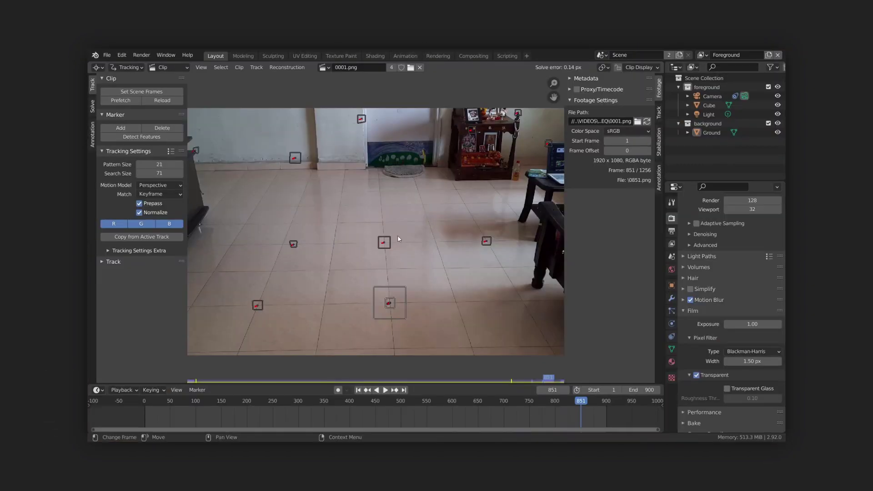
Make the central marker on the tiled floor the active track
click(384, 242)
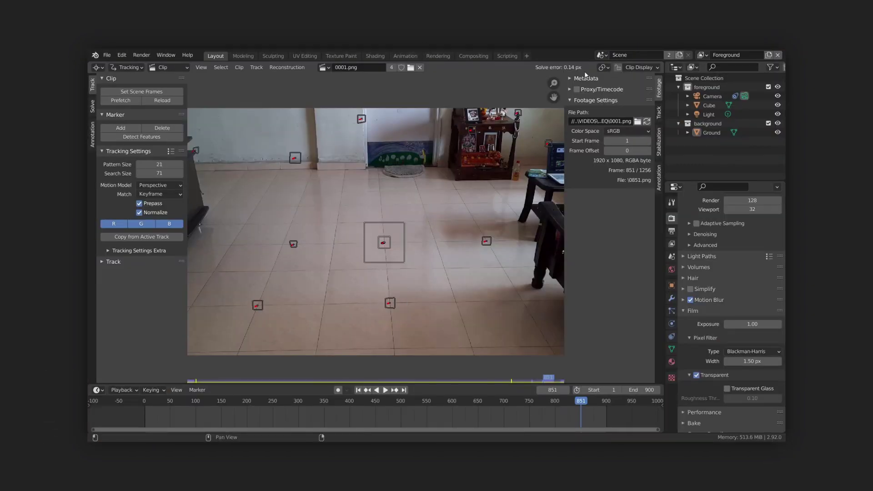
Add two more floor markers to the selection and set the Floor orientation from the three markers
shift+click(294, 244)
shift+click(390, 303)
click(92, 106)
click(121, 242)
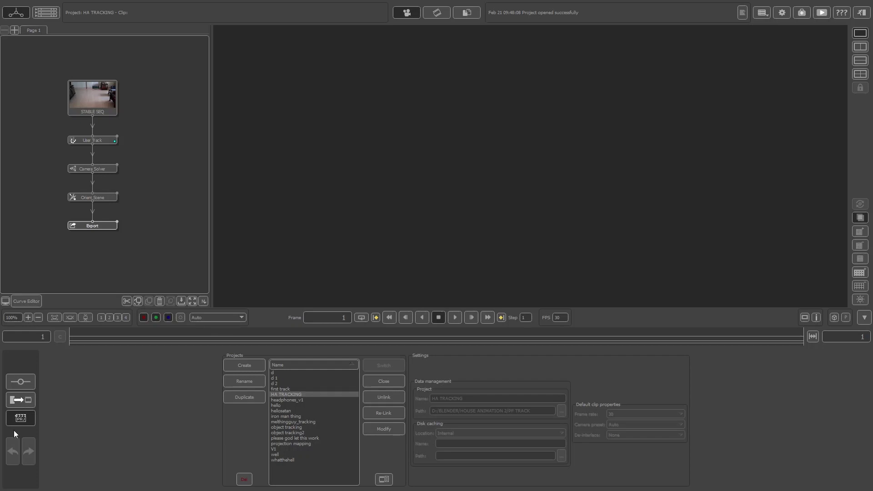
Switch to the project management (PRJ) panel and start creating a new project
click(21, 381)
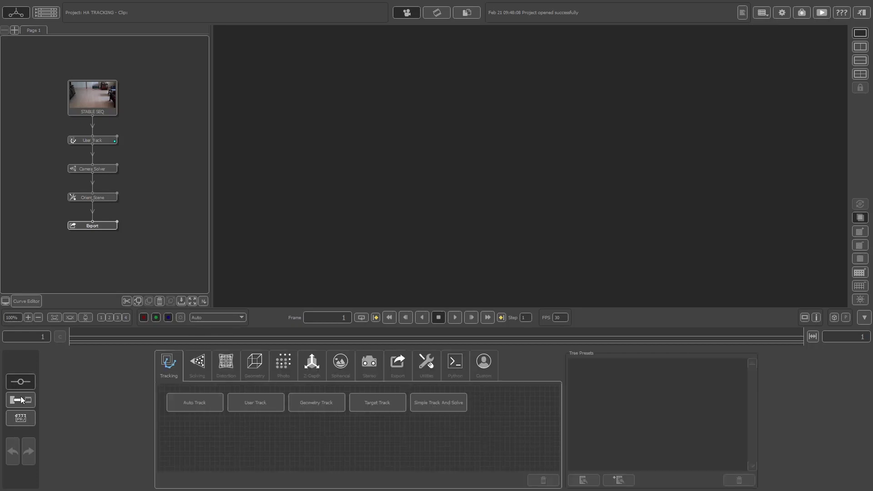
click(22, 400)
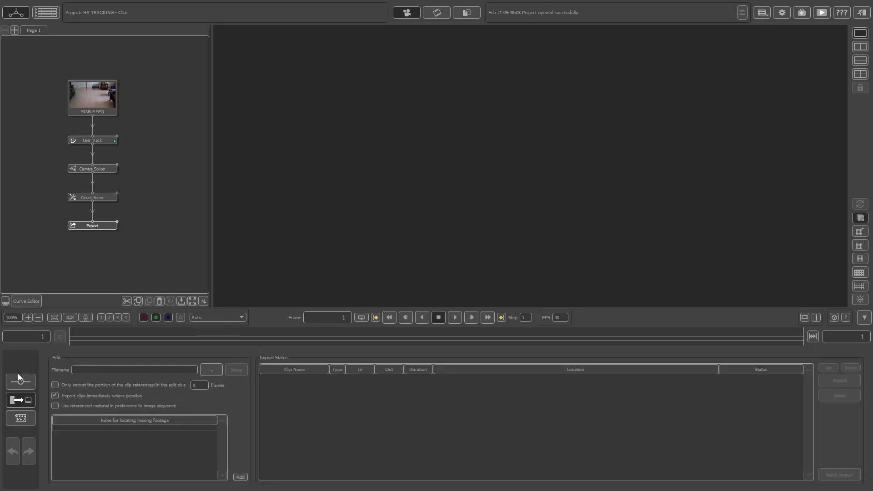
click(20, 422)
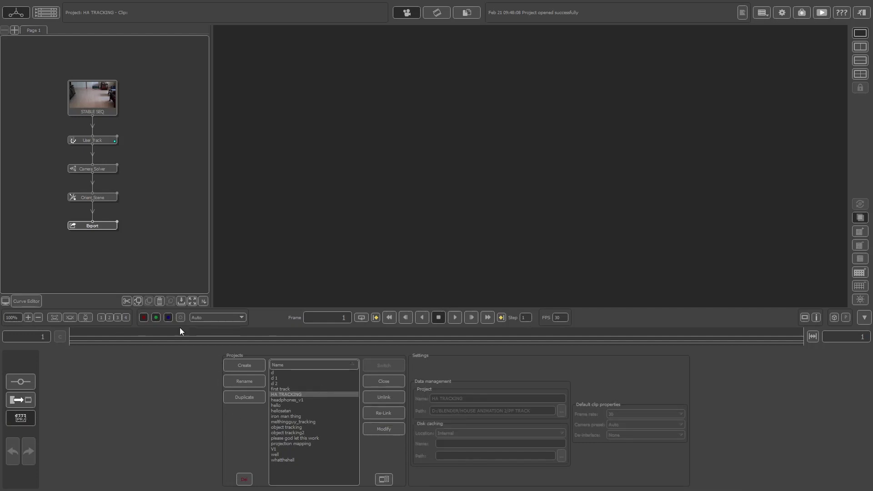
click(236, 365)
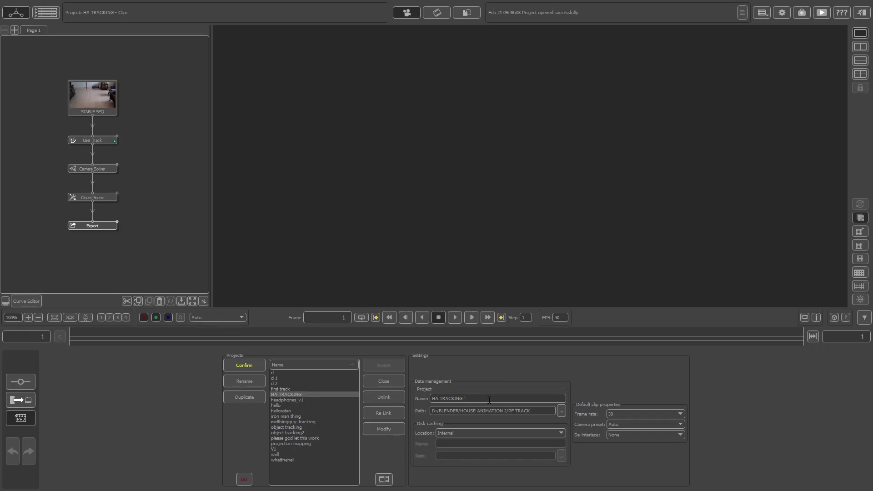
Replace the default project name with 'pftrack tut' and bring up the path chooser
key(ctrl+BackSpace)
key(ctrl+BackSpace)
text(tut)
key(ctrl+BackSpace)
text(pf)
key(BackSpace)
text(tut)
click(562, 412)
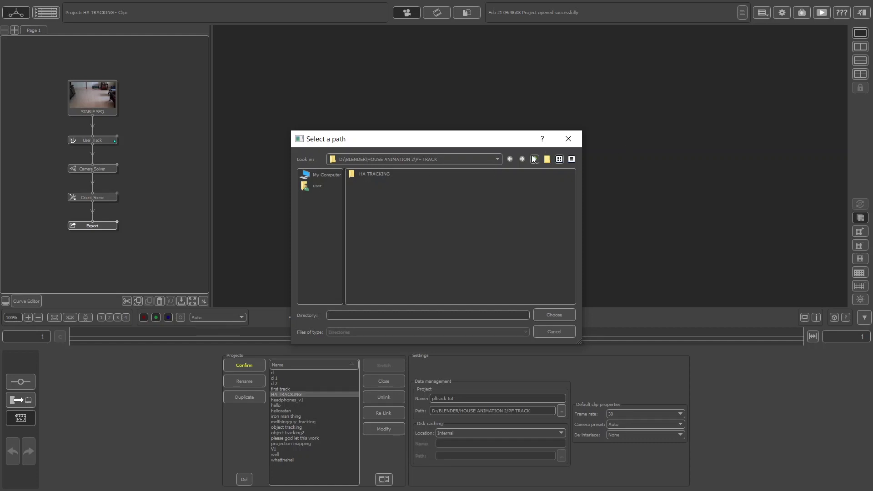
Browse the path chooser to D:\TUT\BLENDER
click(534, 159)
click(321, 175)
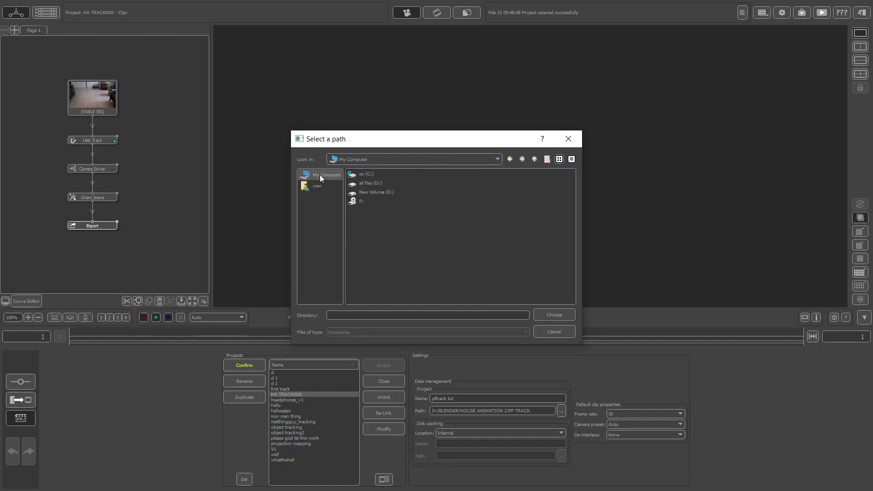
double_click(372, 180)
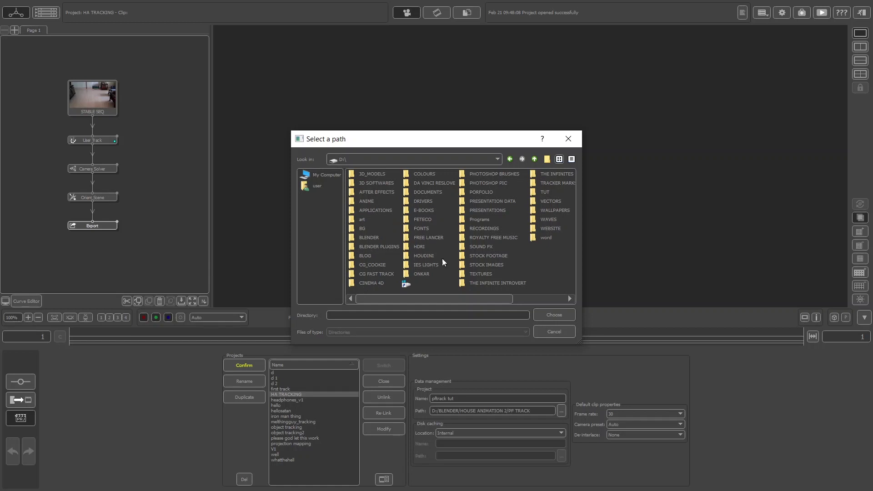
double_click(539, 190)
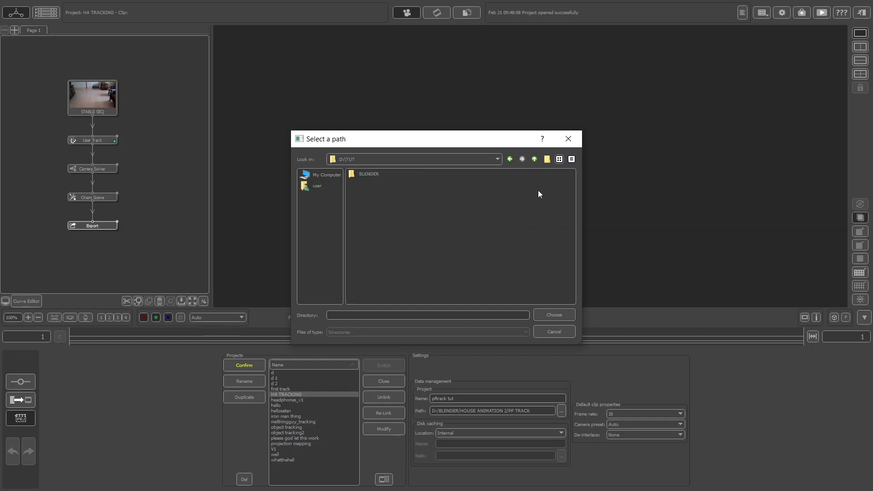
double_click(367, 173)
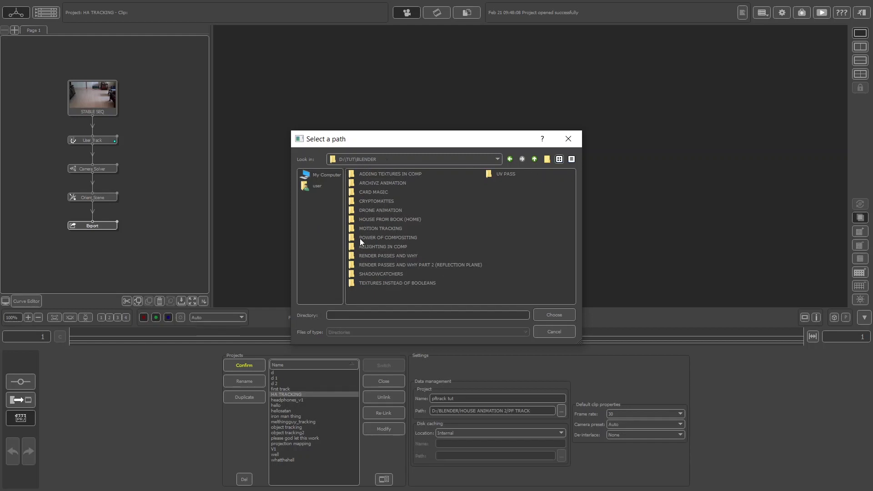
Create a 'PFTRACK TO BLENDER' folder inside BLENDER and open it
click(547, 158)
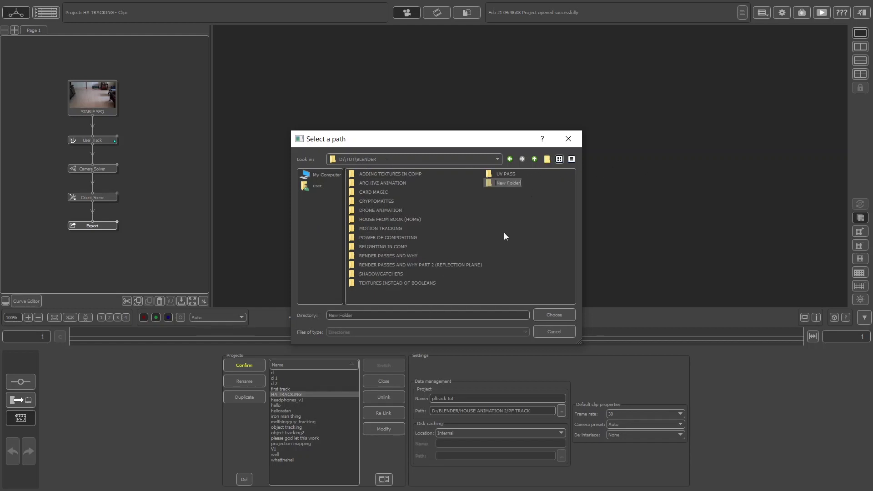
text(PFTRACK TO BLENDER)
key(Return)
double_click(505, 182)
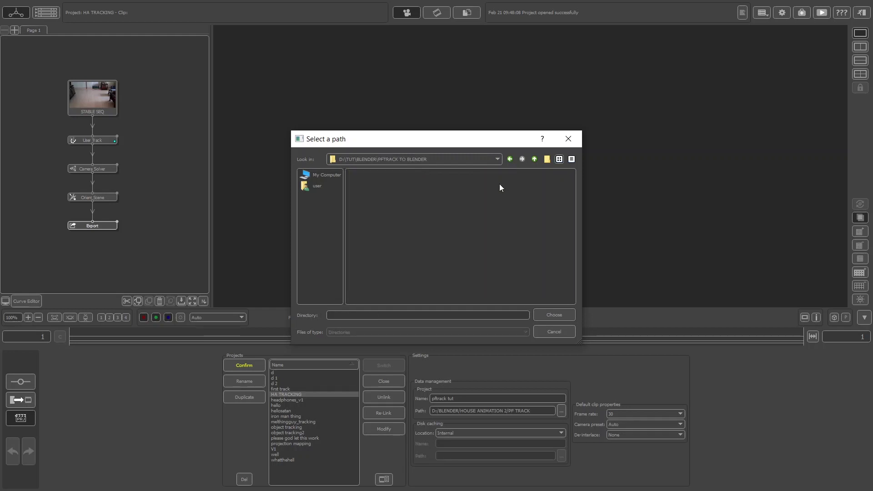
Create a 'PFTRACK' folder there and choose it as the project path
click(547, 159)
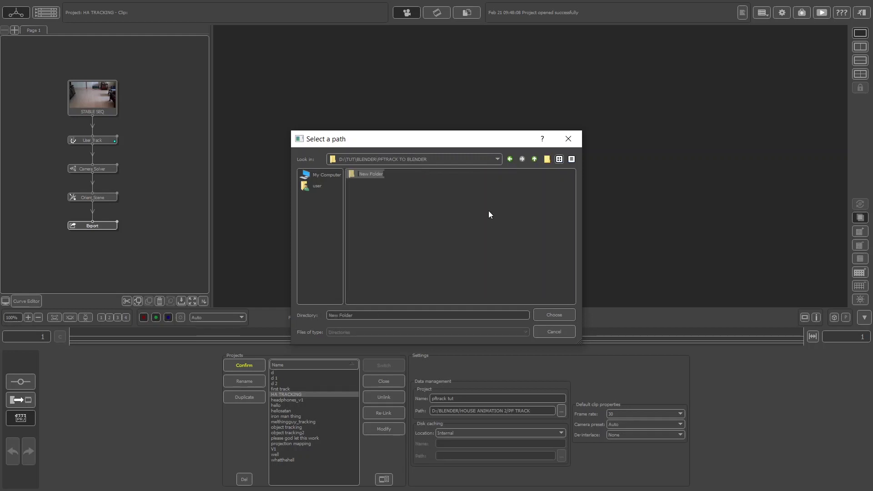
text(PFTRACK)
key(Return)
double_click(371, 178)
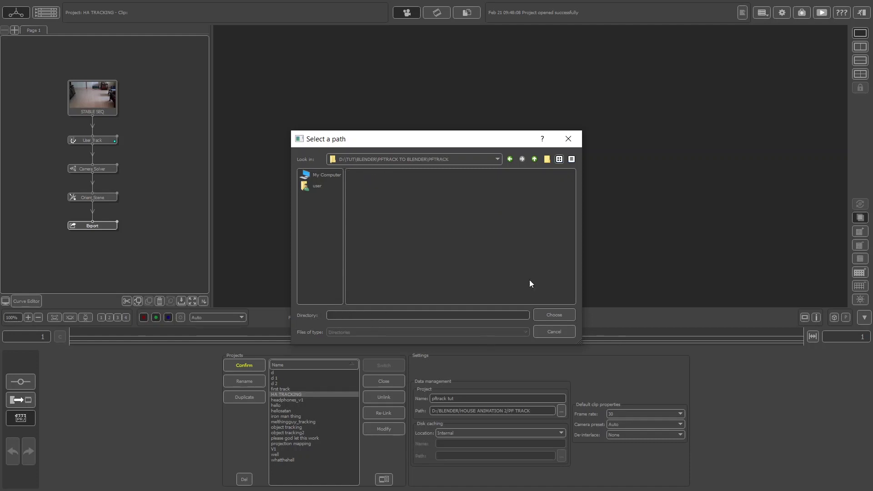
click(541, 315)
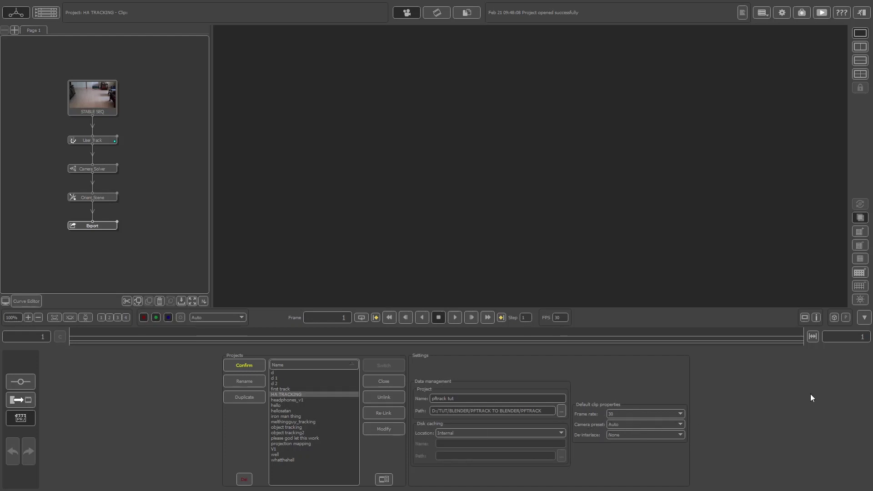
Confirm the project and import STABLE SEQ from D:\BLENDER\HOUSE ANIMATION 2\VIDEOS into the node tree
click(243, 369)
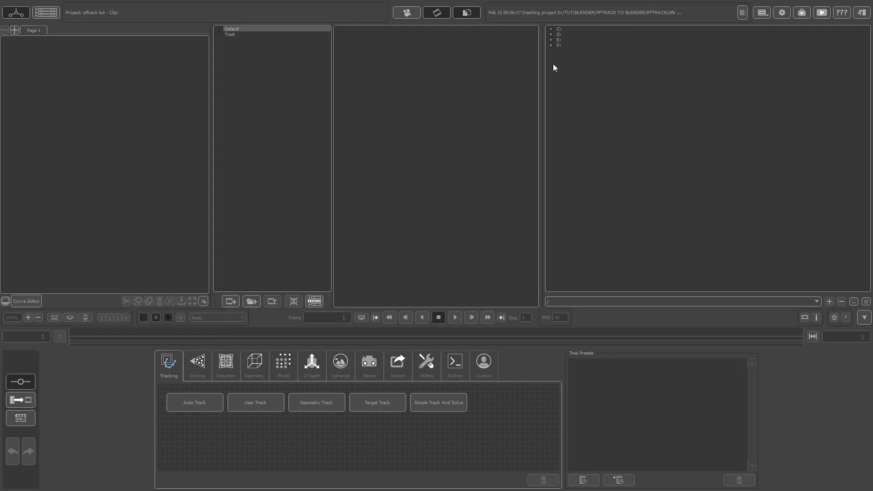
click(550, 34)
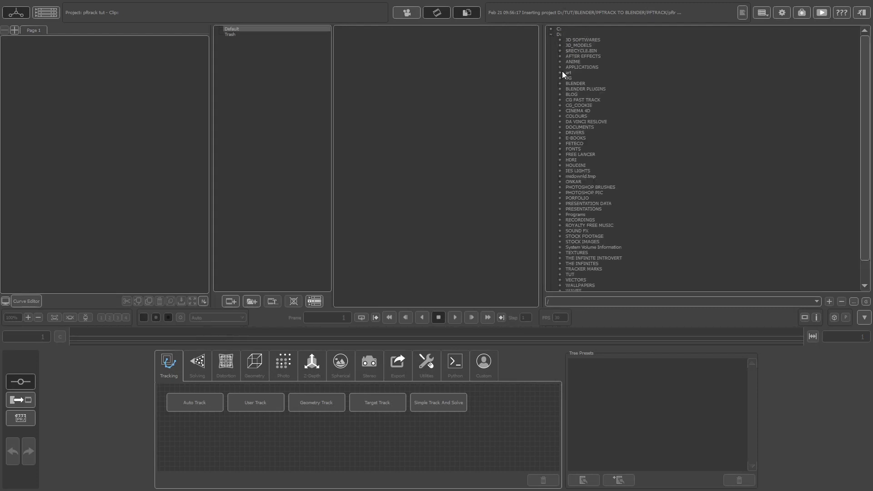
click(560, 83)
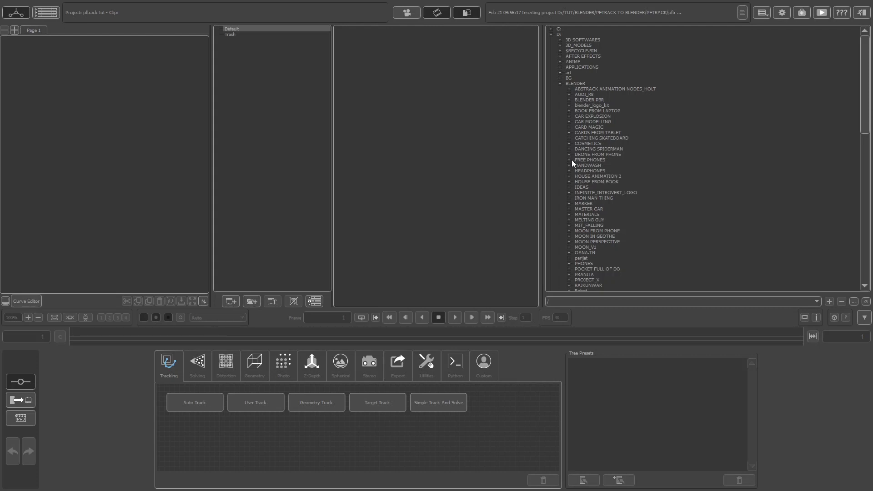
click(569, 176)
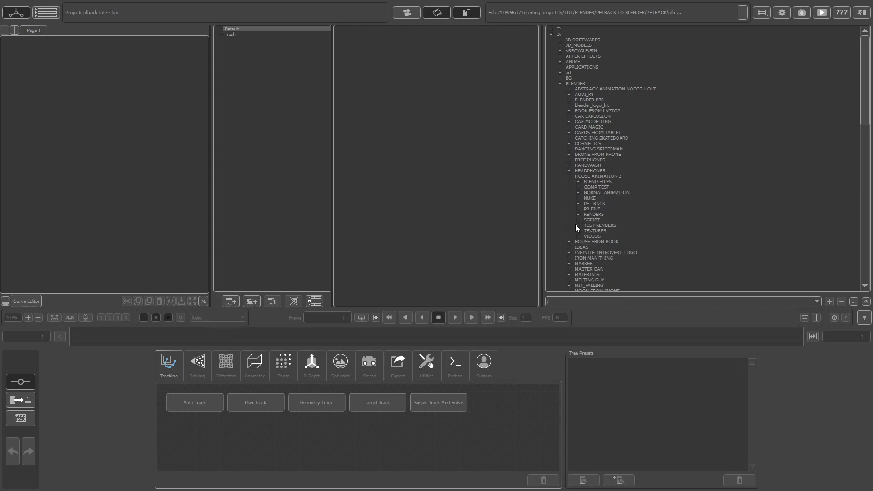
click(579, 236)
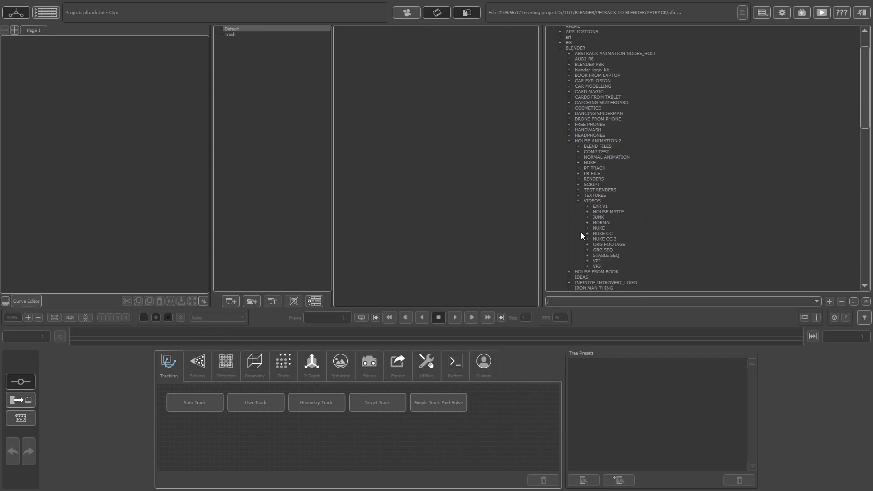
click(587, 255)
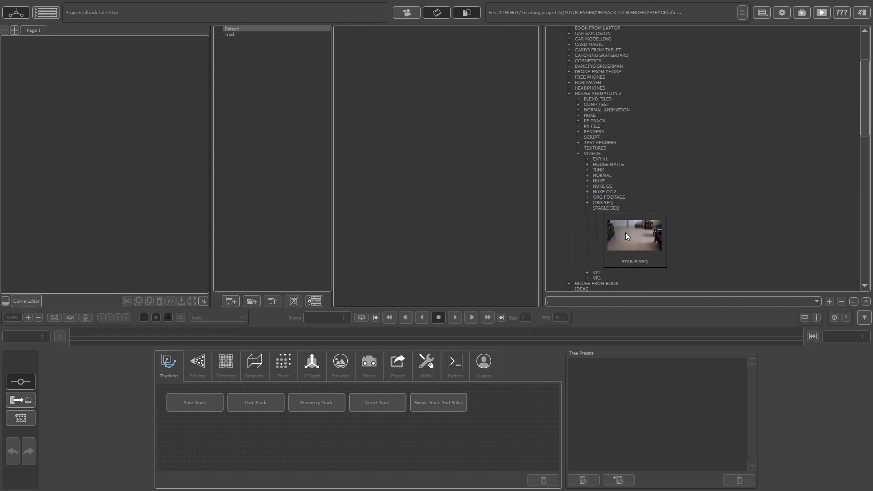
drag(636, 246, 65, 85)
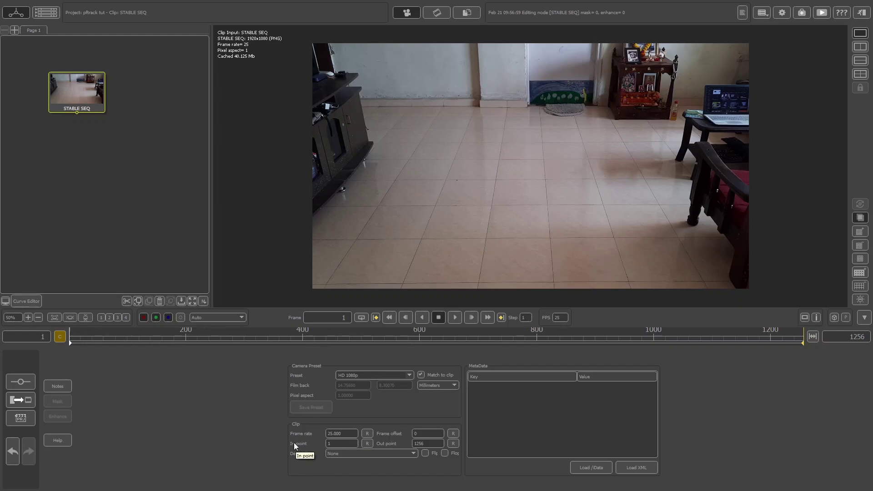
double_click(337, 434)
text(30)
double_click(423, 444)
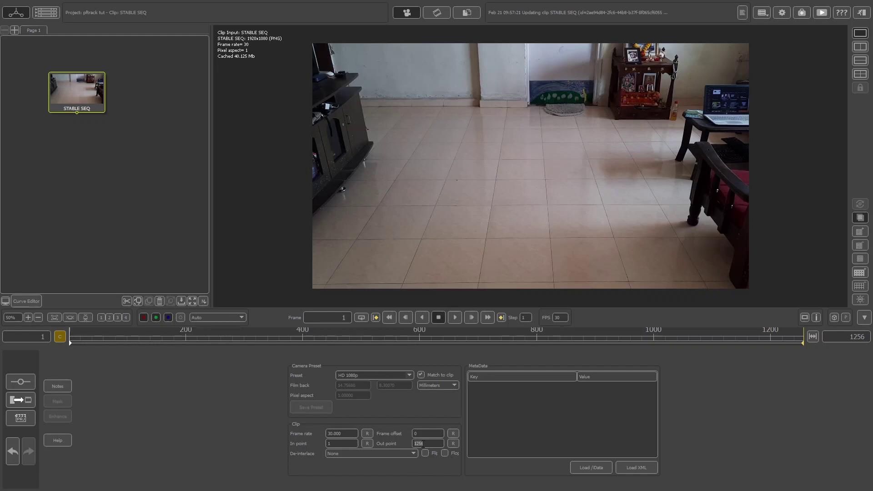
text(120)
key(Return)
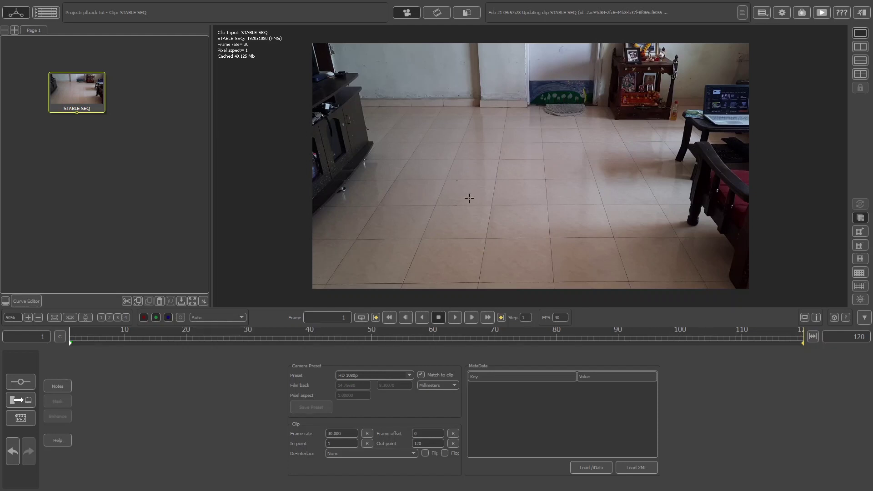
scroll(469, 197, up, 4)
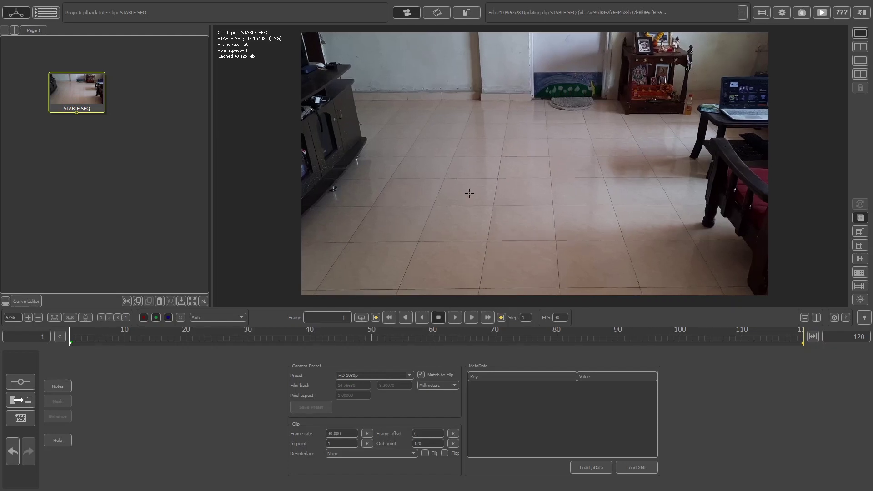
scroll(484, 194, down, 1)
scroll(483, 193, down, 2)
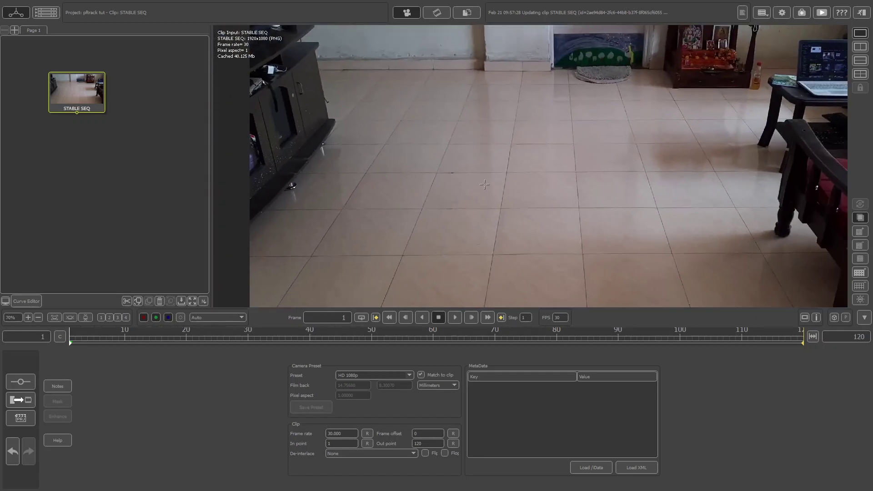
scroll(486, 196, up, 4)
scroll(488, 199, down, 2)
scroll(489, 199, down, 3)
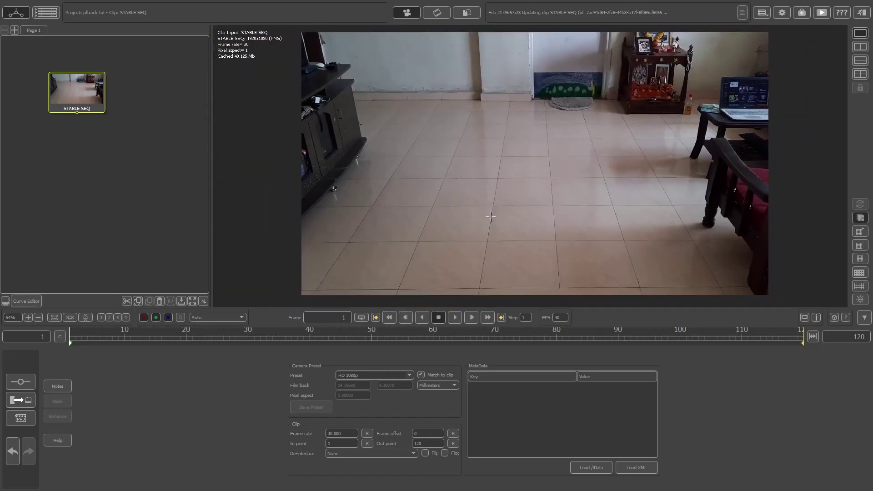
mouse_move(687, 105)
middle_down()
mouse_move(582, 120)
mouse_move(670, 102)
middle_up()
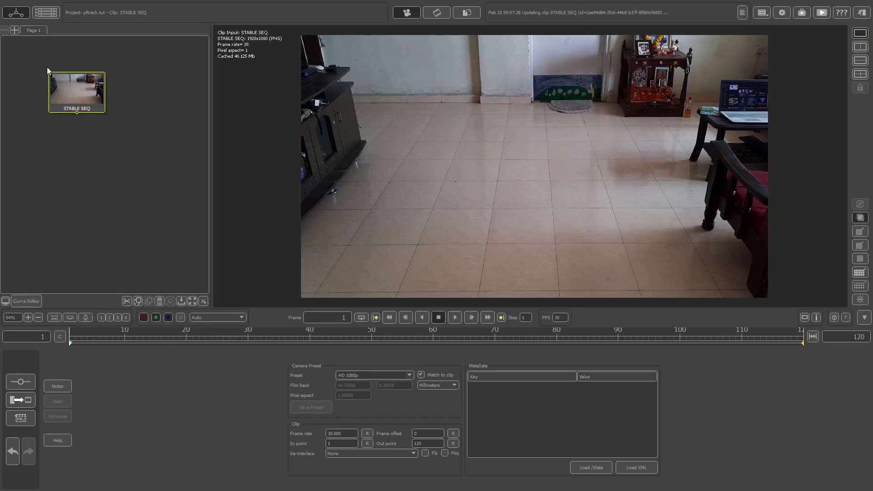
Attach a Tracking > User Track node below the STABLE SEQ clip node
right_click(77, 94)
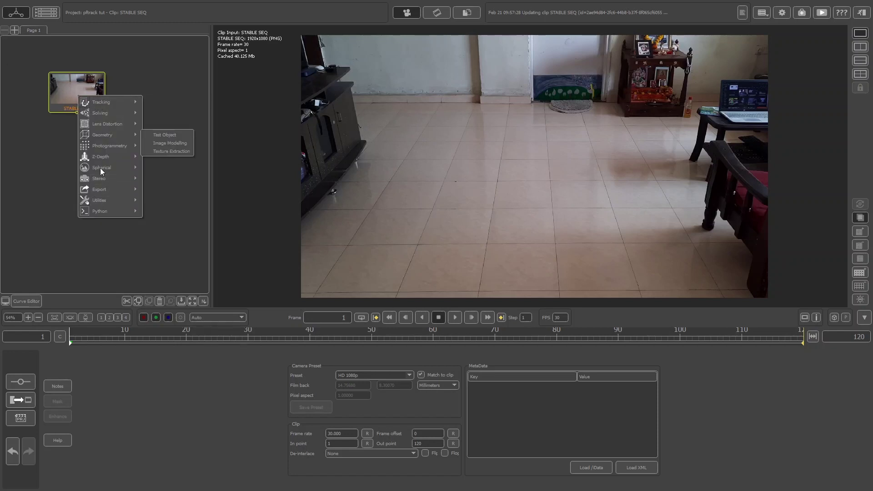
mouse_move(97, 103)
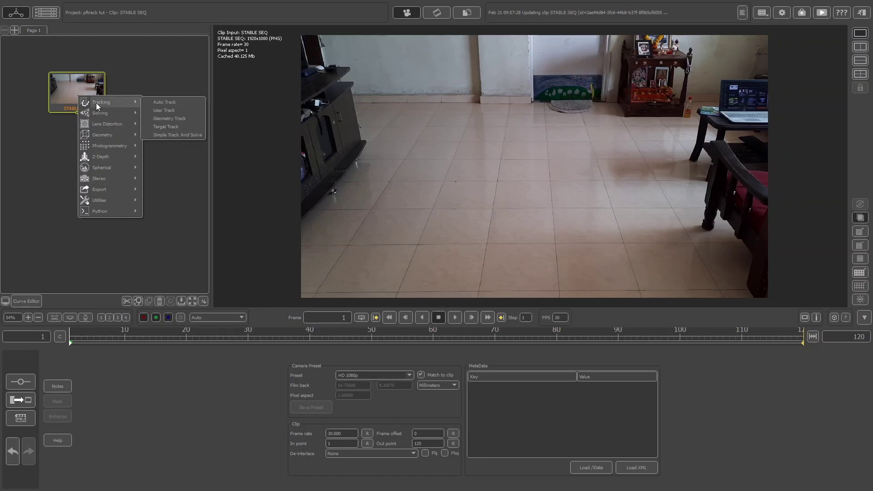
click(160, 111)
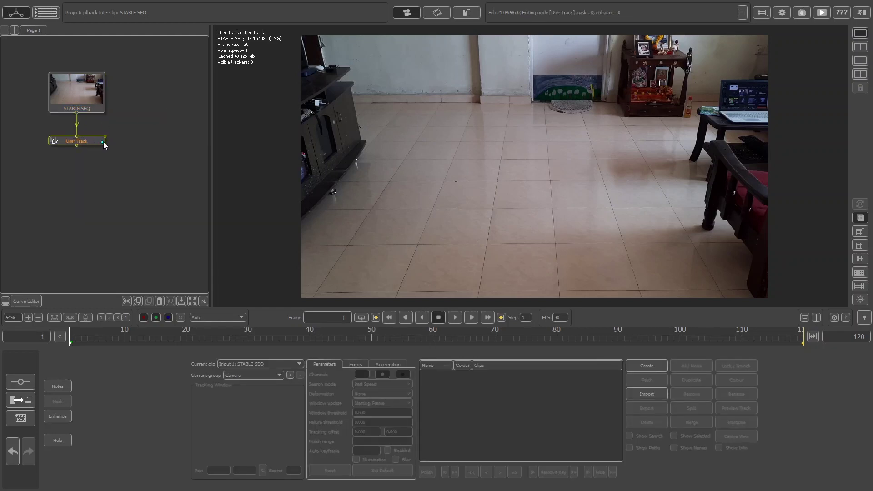
double_click(90, 83)
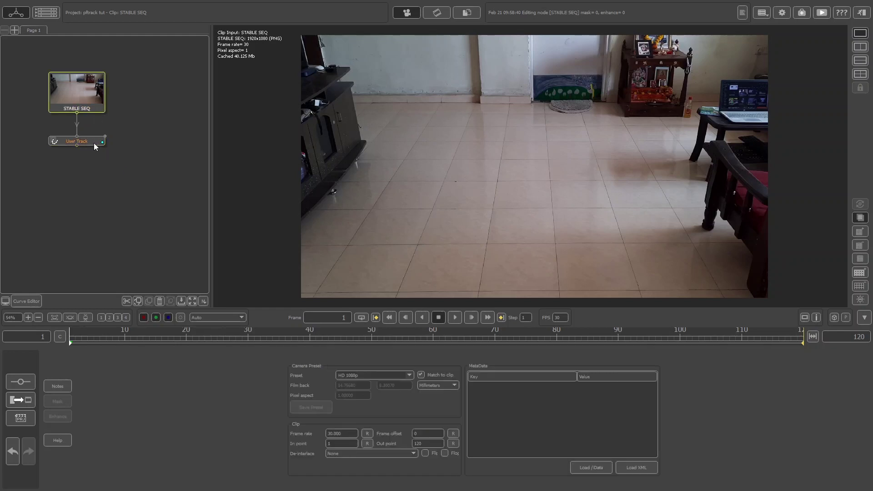
double_click(91, 140)
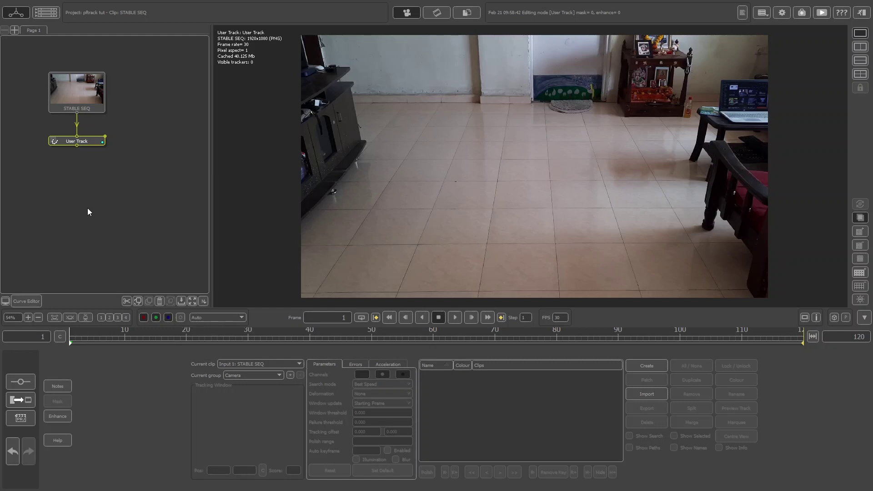
click(783, 14)
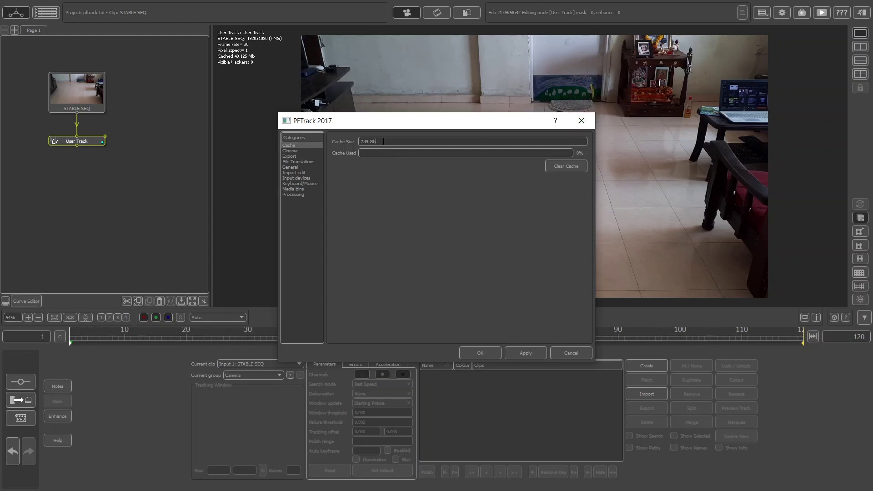
click(581, 121)
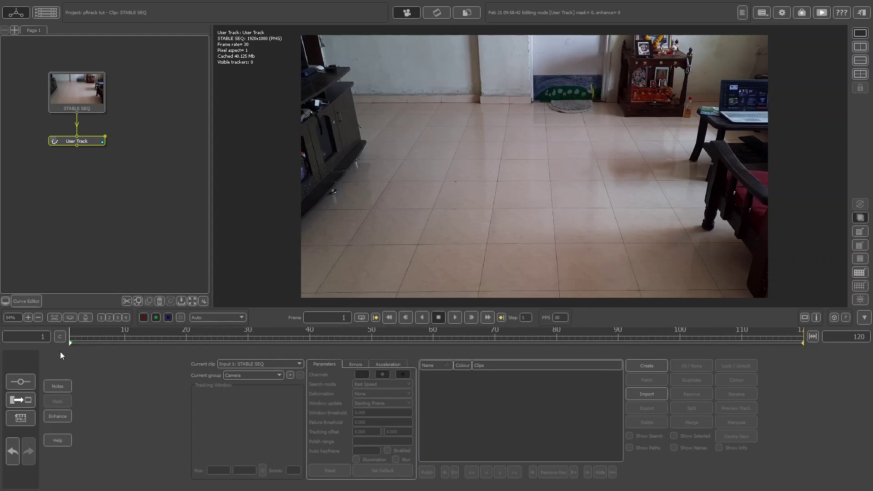
Cache the clip, scrub frames 1 to 101 to check playback, and enter tracker creation
click(61, 337)
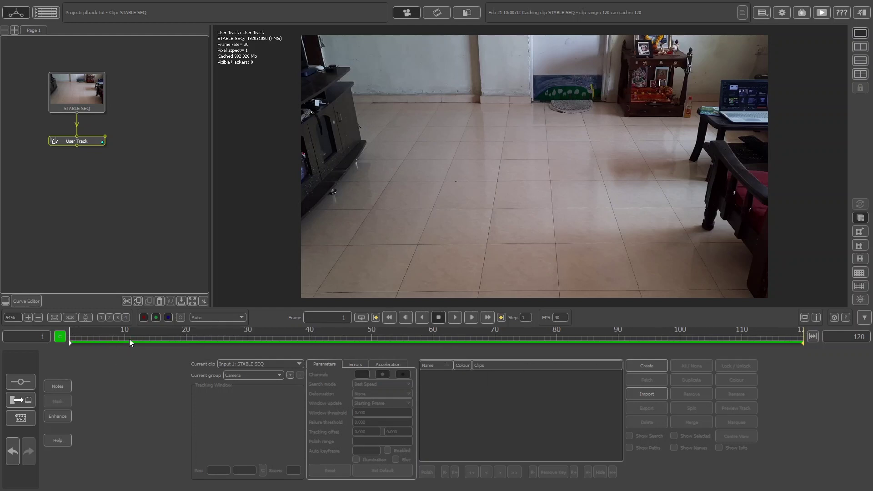
drag(130, 339, 61, 350)
click(643, 366)
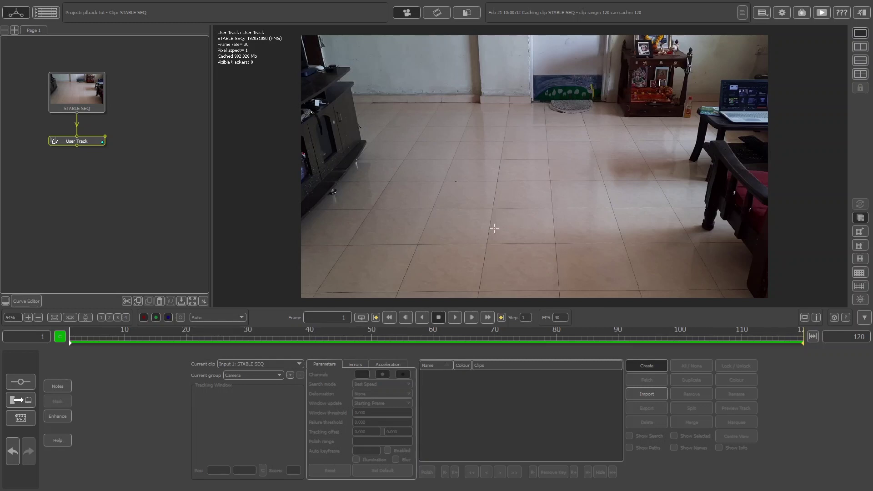
Zoom and pan the viewer to a close-up of a grout intersection near the frame centre
scroll(495, 229, up, 6)
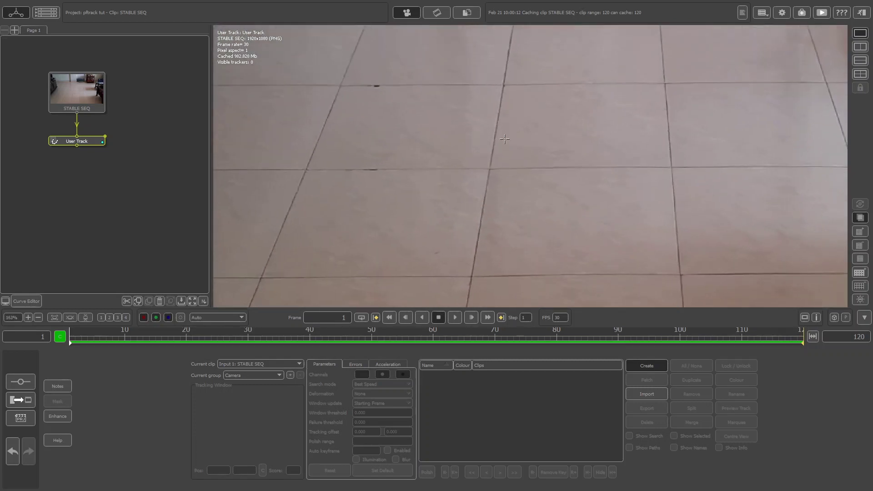
scroll(504, 138, up, 1)
middle_drag(733, 118, 556, 123)
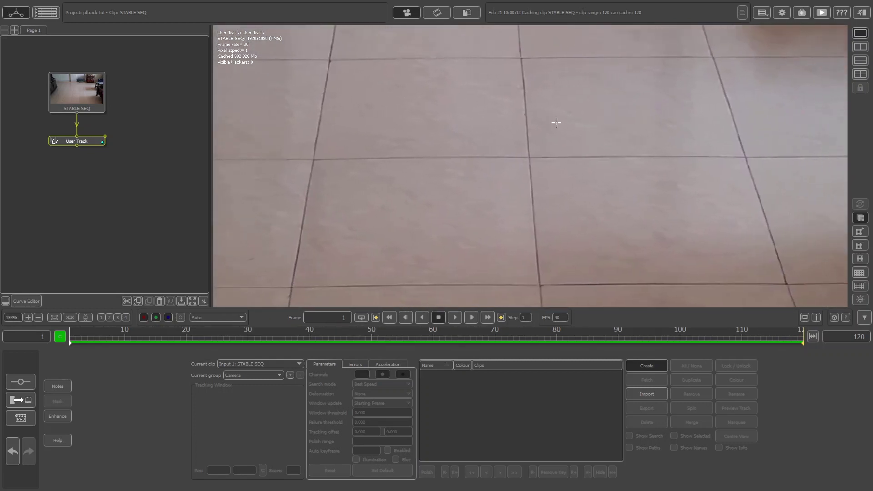
scroll(556, 123, up, 2)
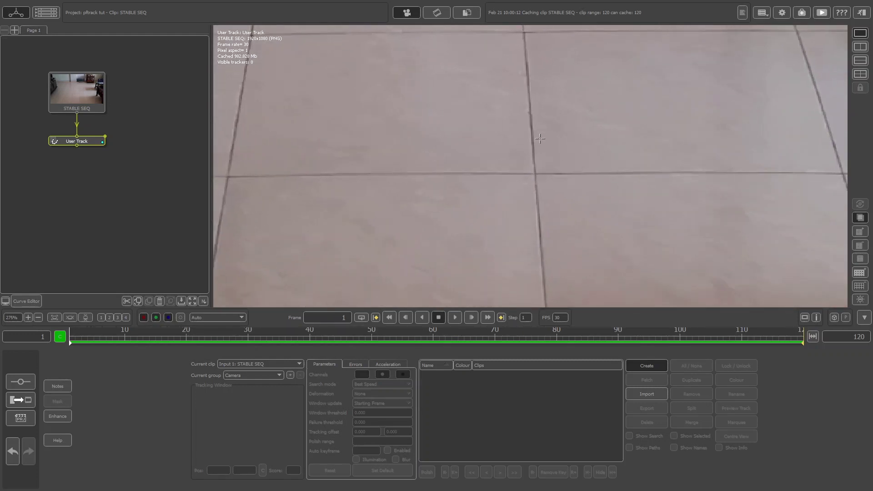
Place Tracker0001 on the tile intersection, undo the position nudge, and keep Best Accuracy search mode
click(535, 173)
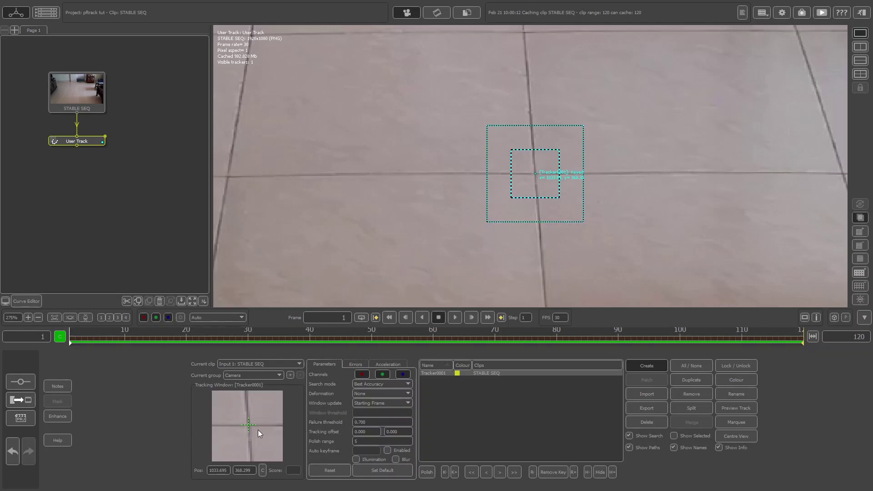
drag(253, 436, 254, 434)
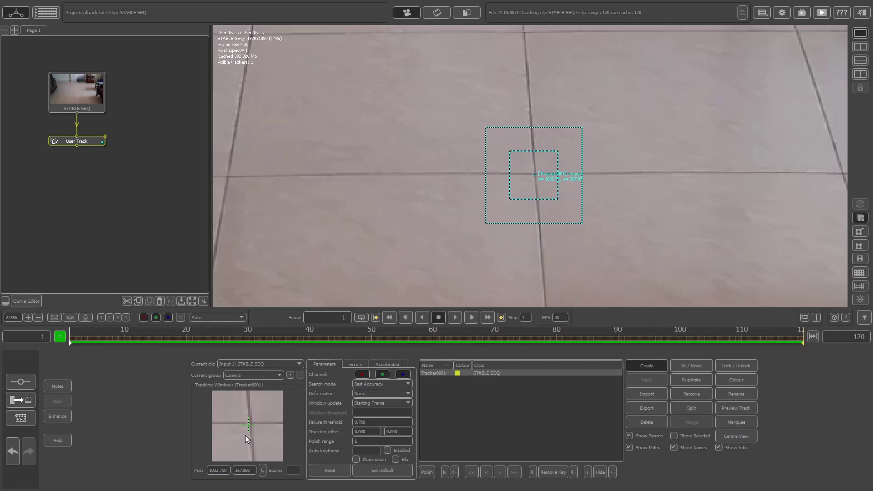
key(ctrl+z)
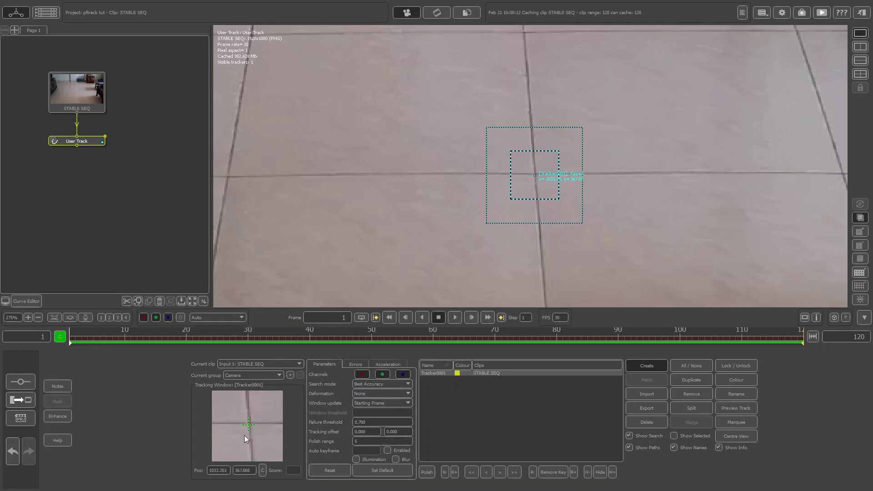
key(ctrl+z)
scroll(416, 155, down, 2)
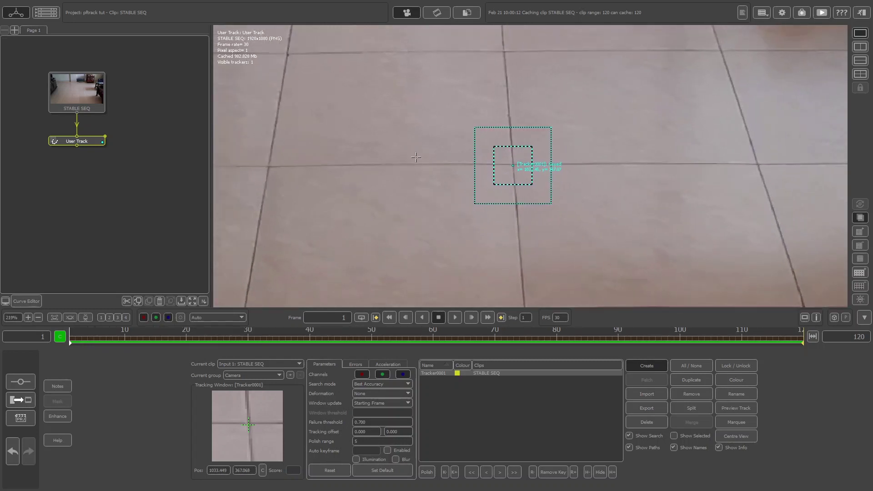
scroll(412, 132, down, 2)
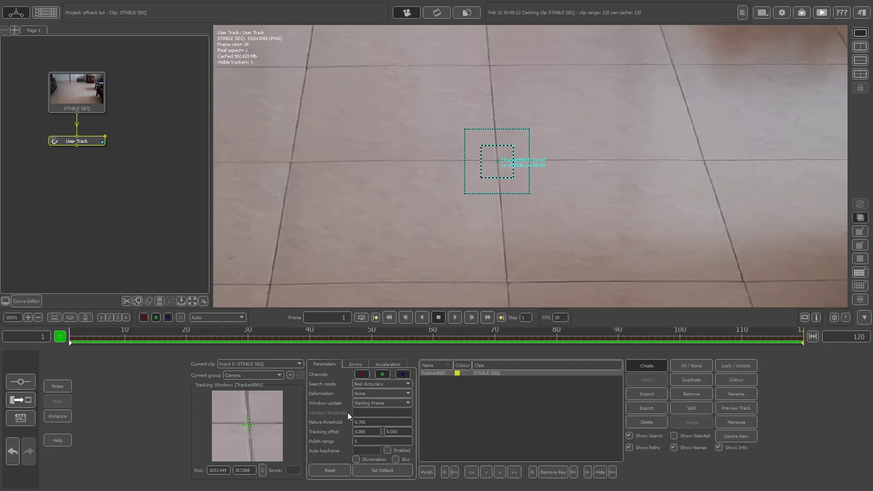
click(376, 386)
click(330, 392)
Enable Rotate, Scale and Skew deformation for Tracker0001's pattern window, then verify all three are ticked
click(363, 394)
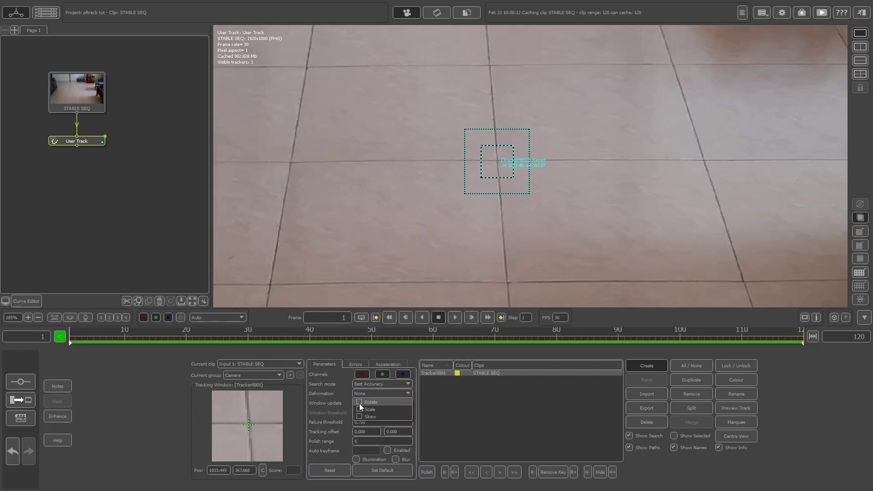
click(360, 402)
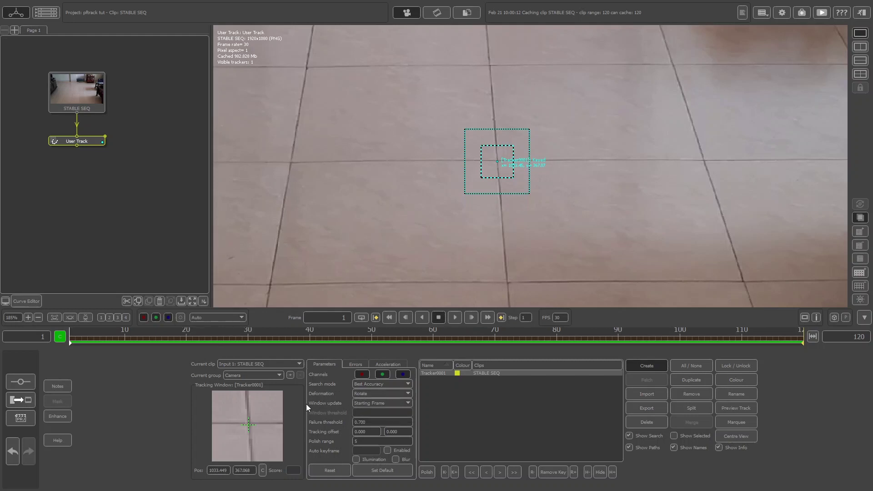
click(356, 394)
click(356, 408)
click(359, 395)
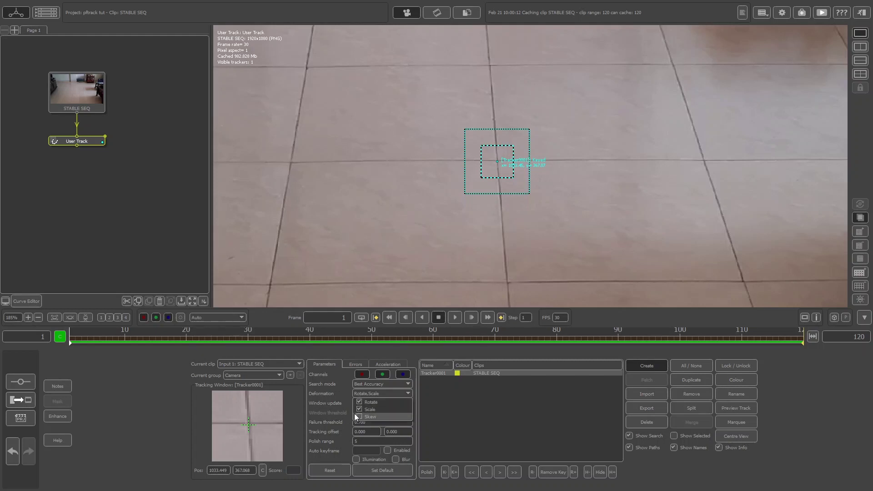
click(357, 416)
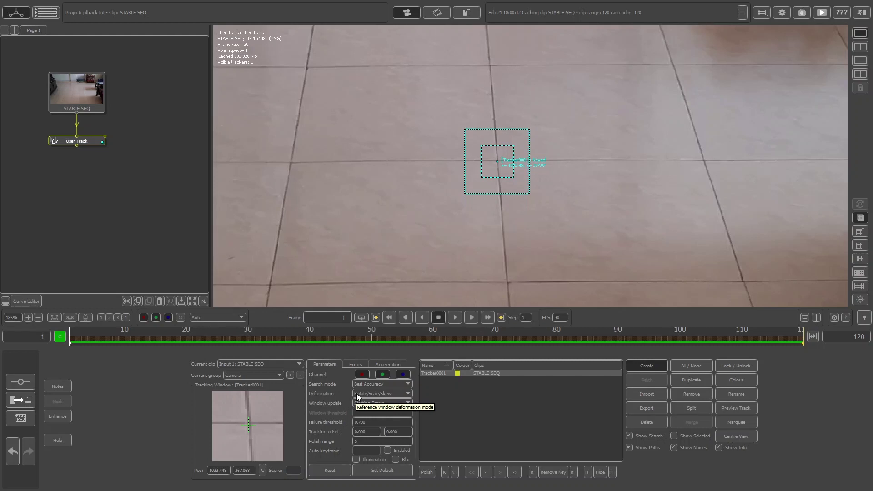
click(357, 394)
click(320, 408)
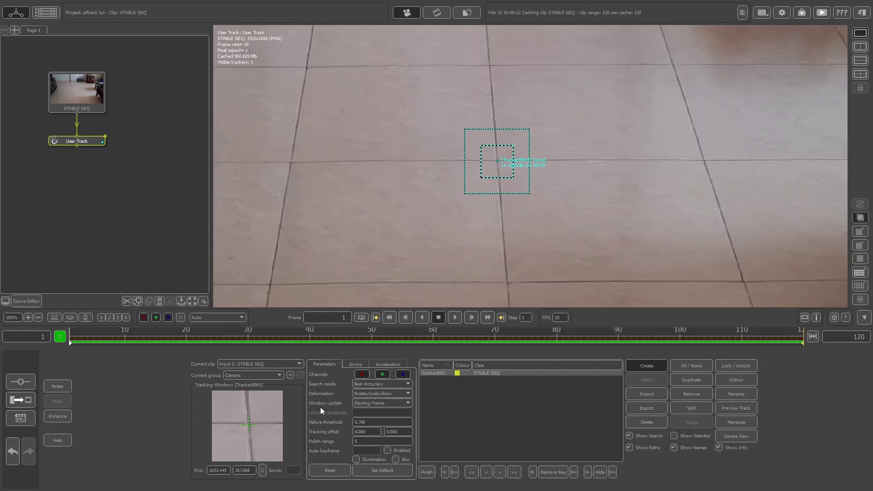
click(386, 394)
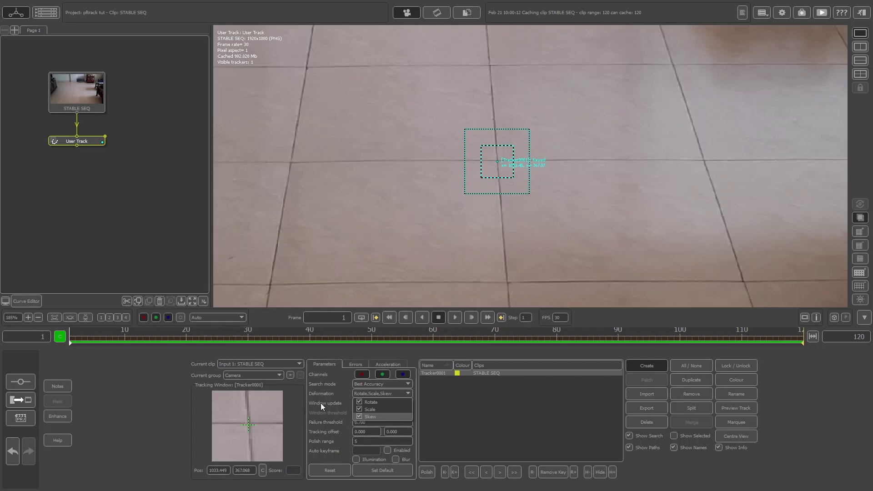
click(339, 396)
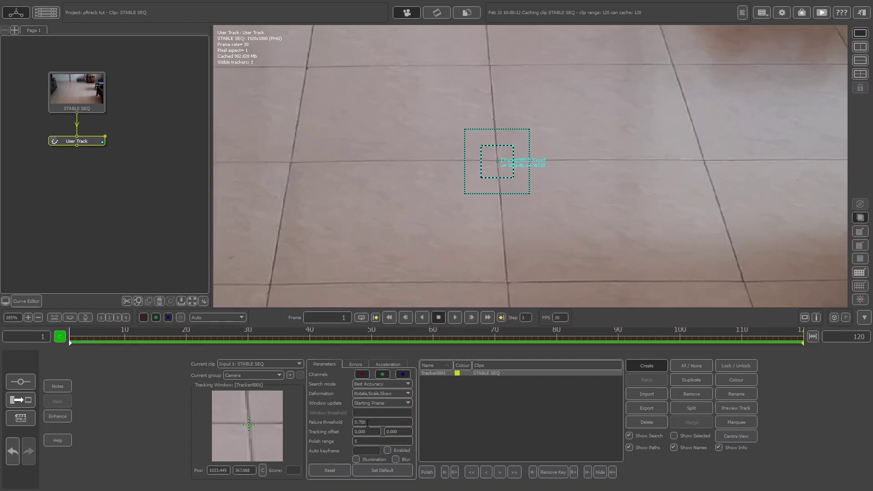
Set Tracker0001's failure threshold to 0.850
double_click(368, 423)
text(.85)
key(Return)
Turn on Illumination and Blur and save these tracker settings as defaults
click(356, 459)
click(357, 459)
click(392, 471)
scroll(612, 110, down, 2)
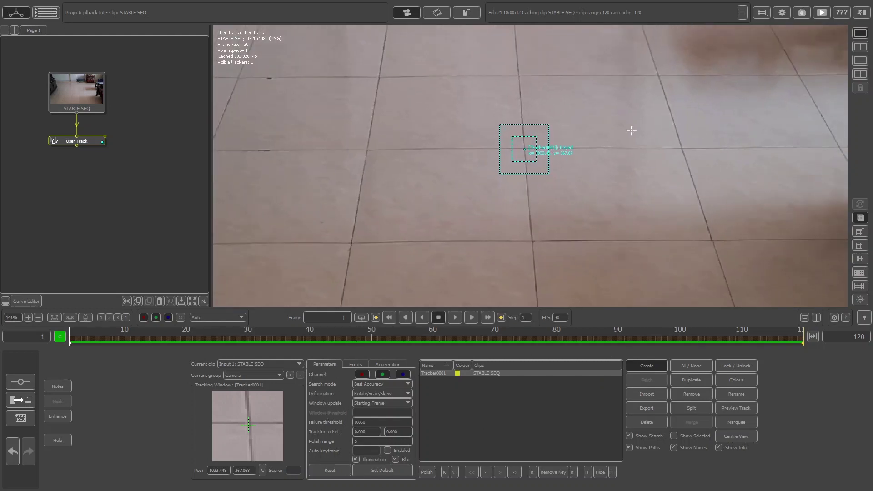
Leave Tracker0001's window update on Starting Frame and reselect the tracker for tracking
scroll(416, 176, down, 1)
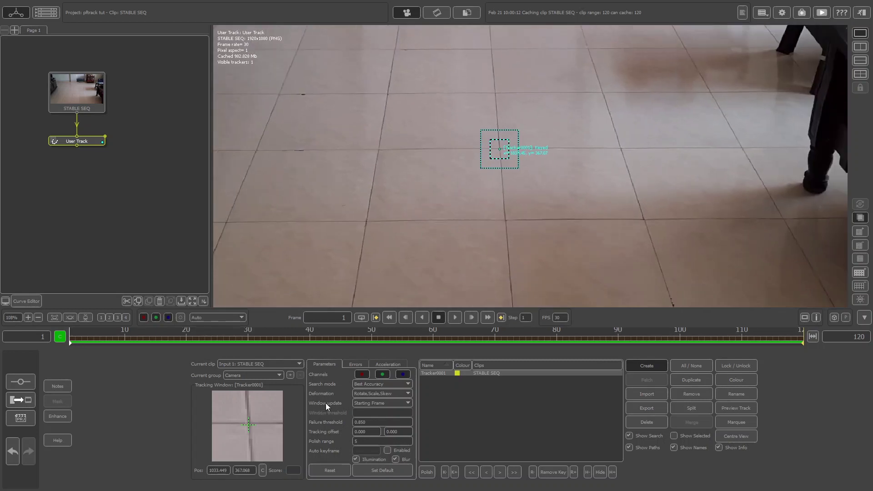
click(400, 403)
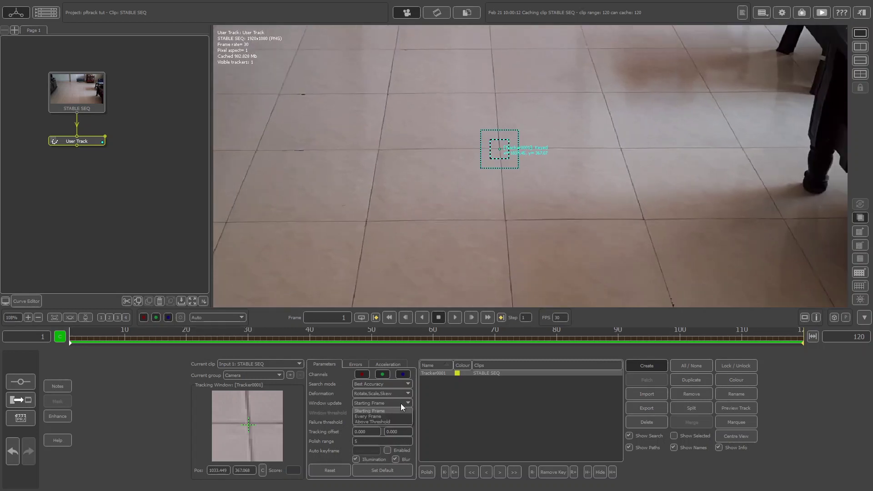
click(461, 409)
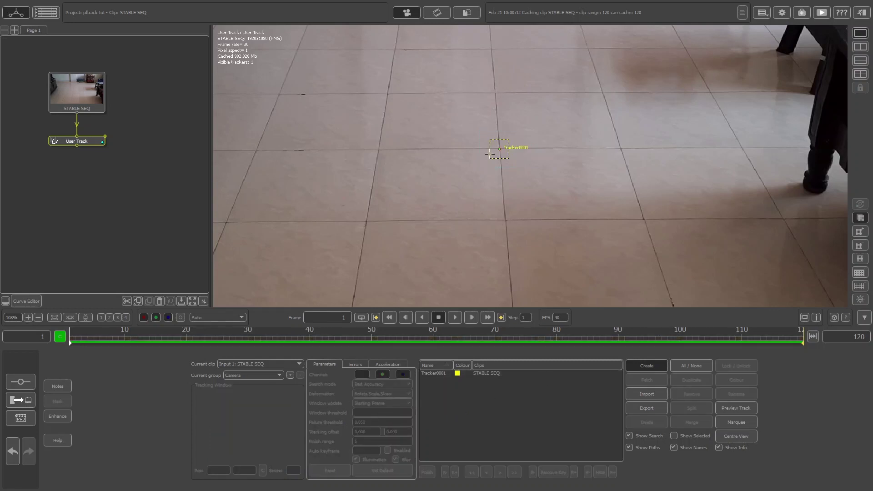
click(480, 374)
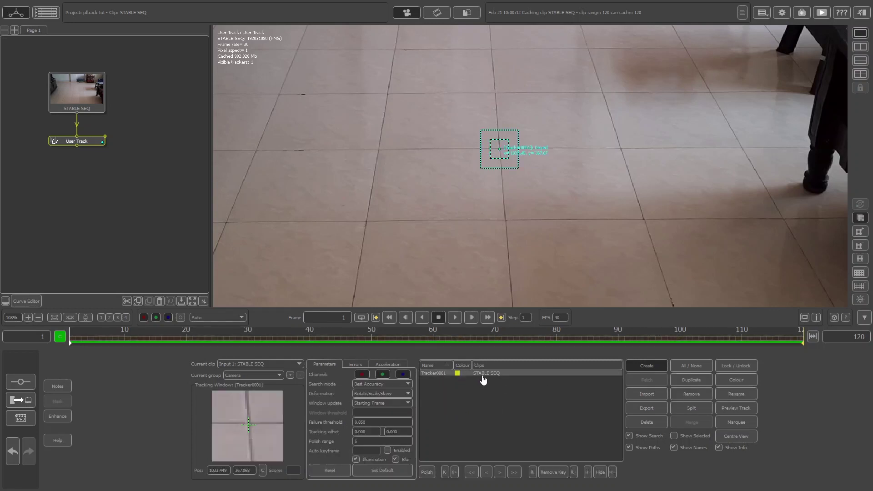
click(397, 404)
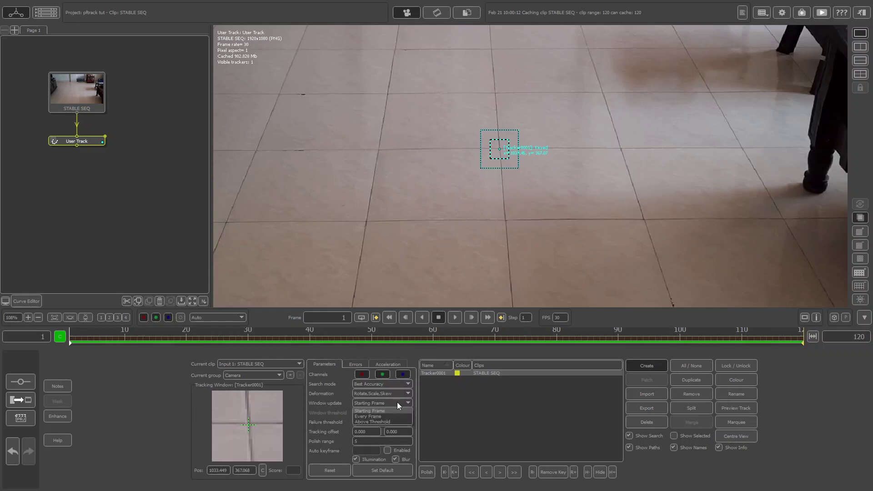
click(368, 411)
click(456, 413)
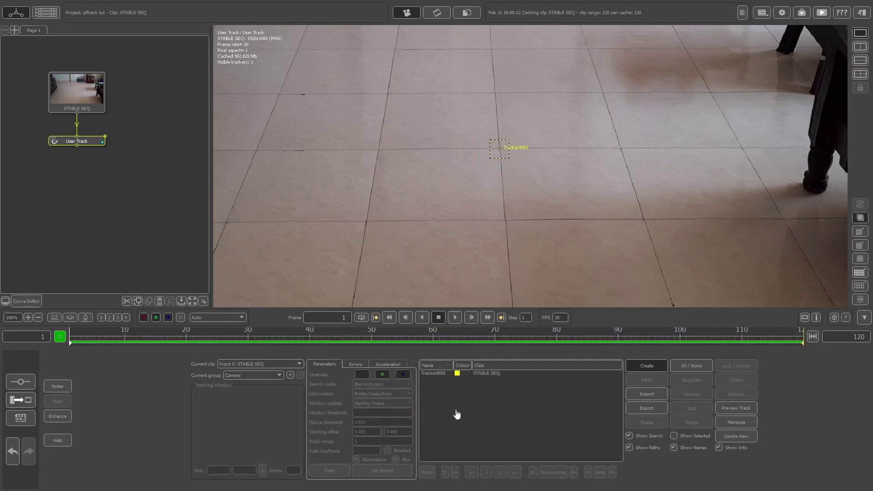
click(487, 374)
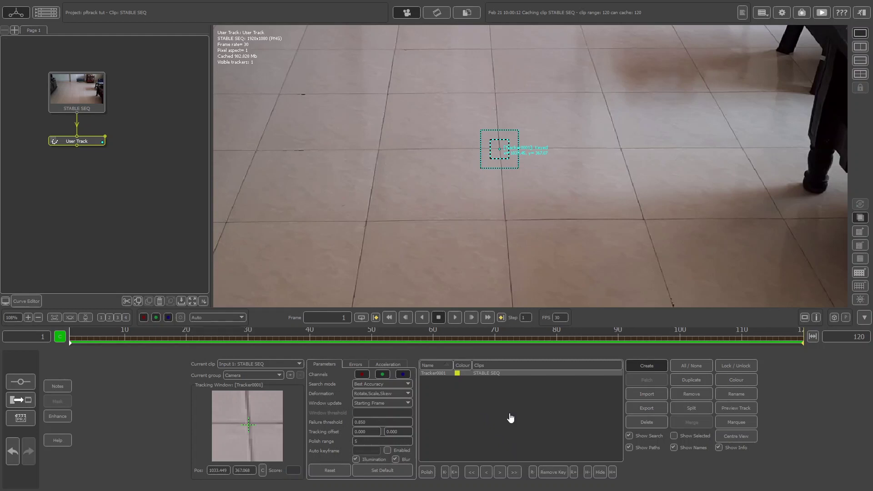
Track Tracker0001 forward through all 120 frames, then scrub back past frames 106, 91 and 75 to check it
key(f)
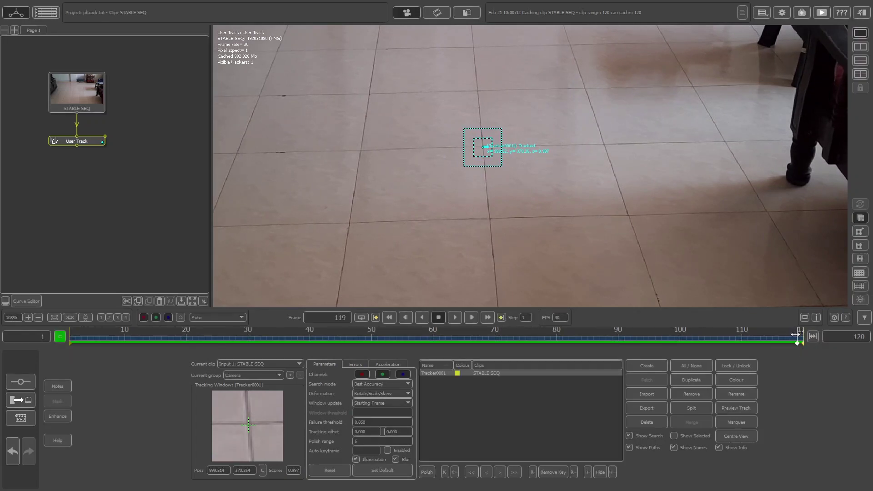
click(717, 340)
drag(700, 335, 625, 337)
scroll(532, 158, up, 5)
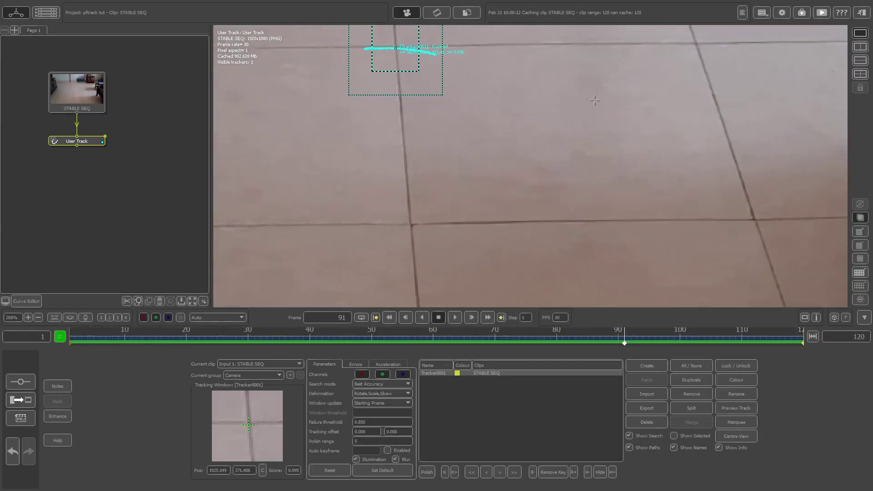
middle_drag(532, 157, 537, 177)
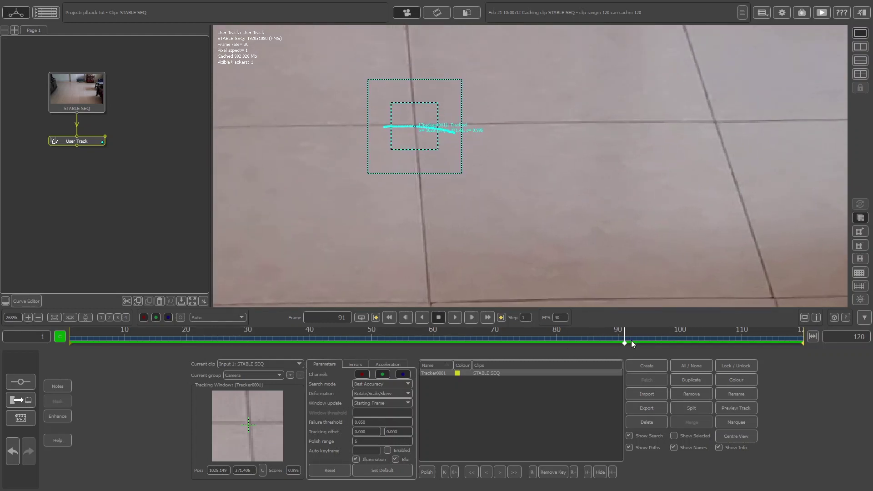
drag(628, 343, 59, 353)
Zoom in and out on the footage to survey the room for a second tracker spot
scroll(560, 137, down, 5)
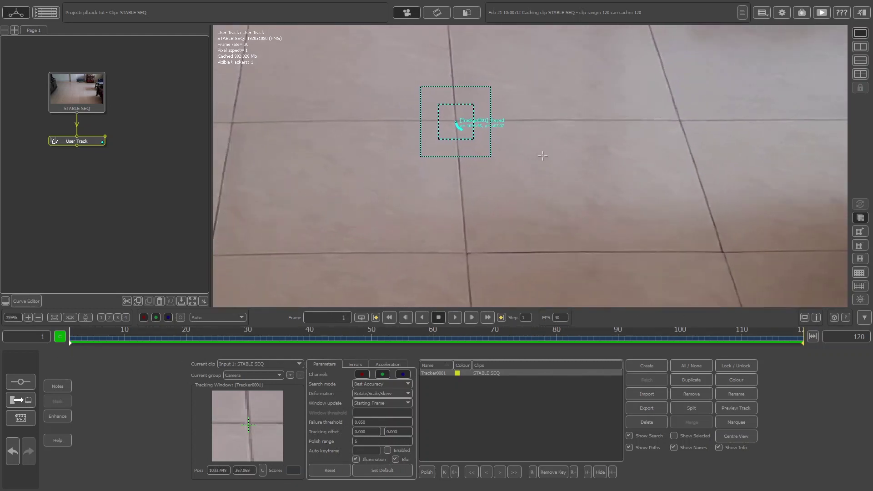
scroll(564, 133, down, 4)
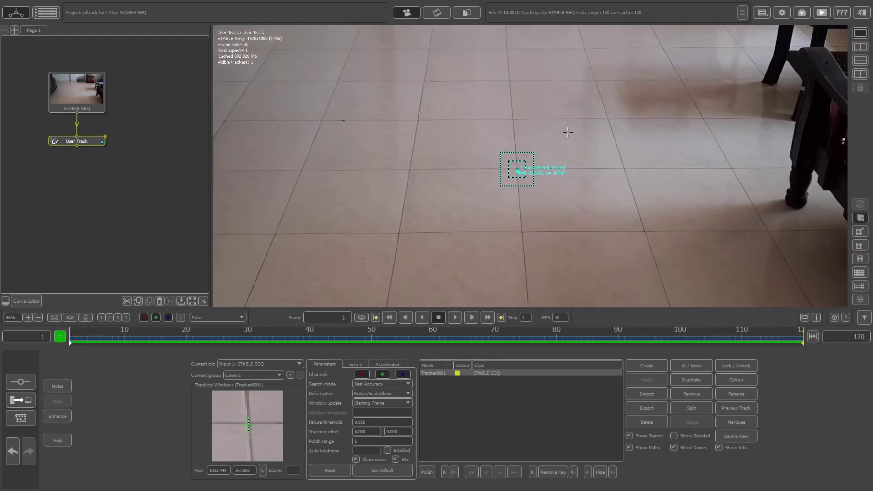
scroll(576, 129, up, 5)
scroll(579, 127, down, 4)
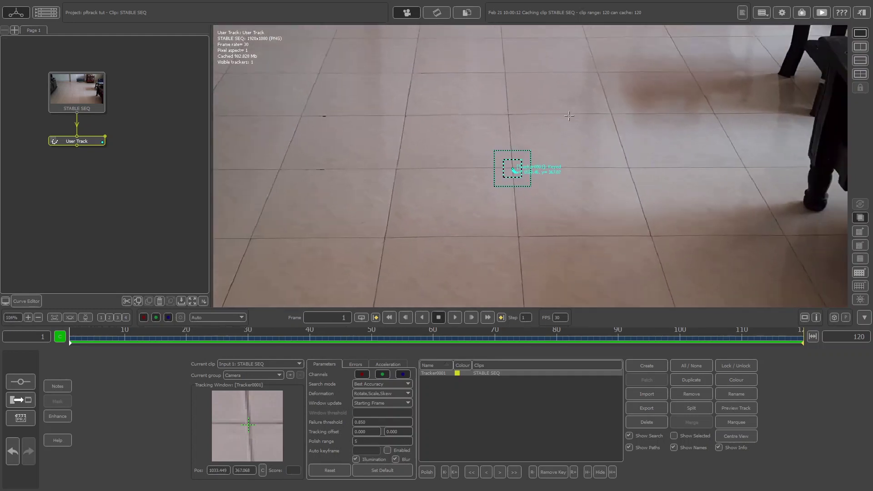
scroll(600, 249, down, 2)
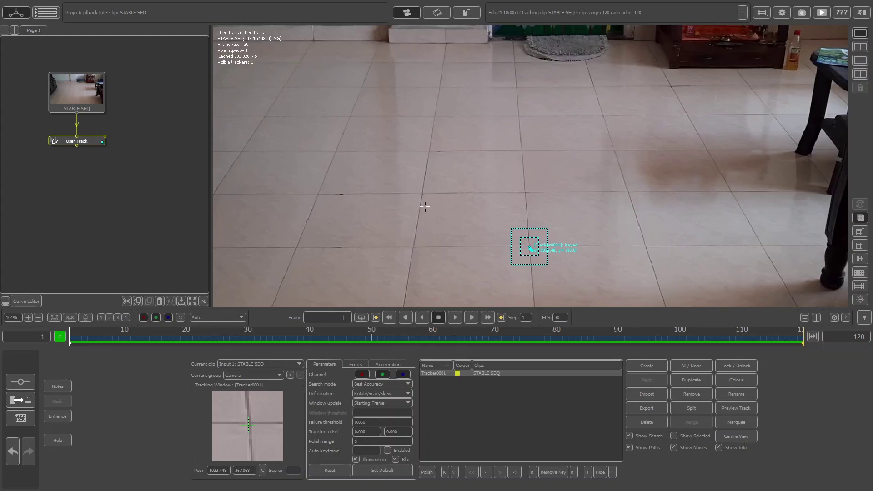
scroll(425, 207, up, 8)
scroll(412, 205, up, 4)
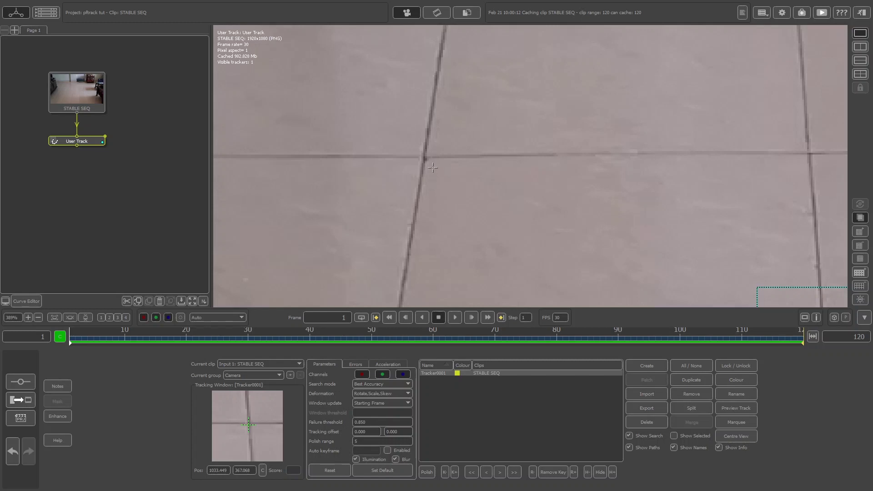
scroll(433, 167, up, 2)
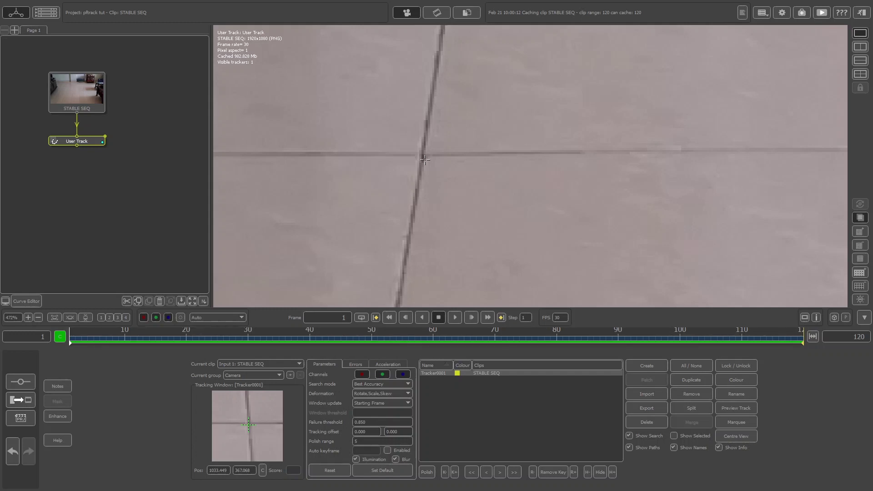
scroll(424, 155, down, 3)
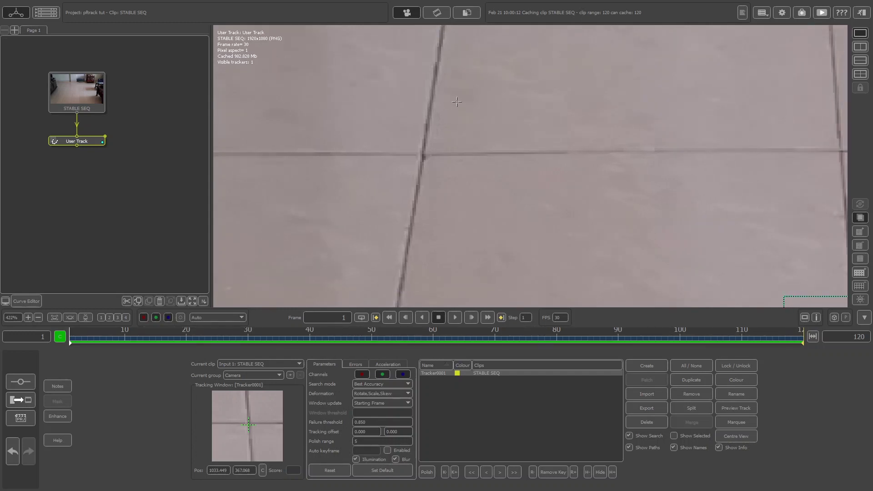
scroll(472, 140, down, 3)
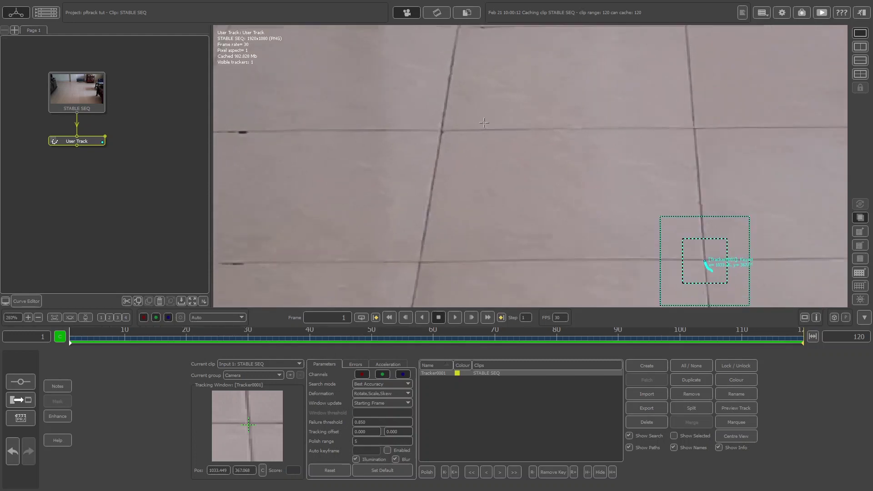
scroll(483, 82, down, 5)
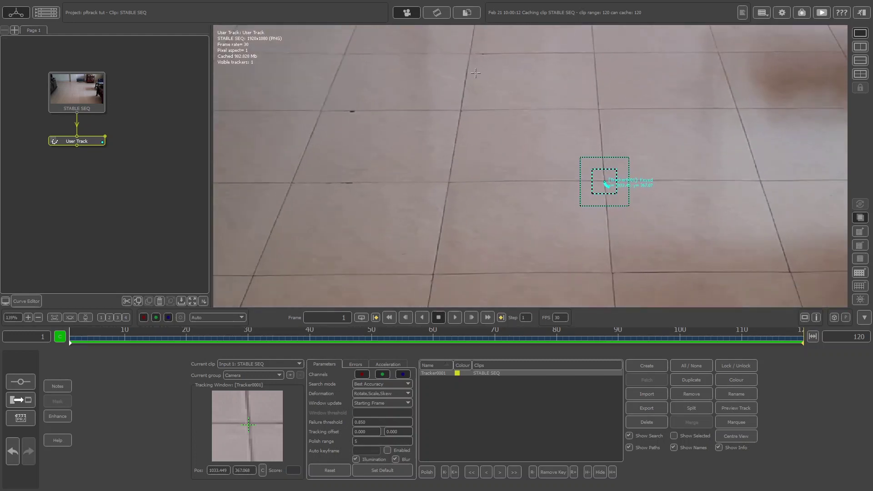
Pan across the cabinet, wall, doorway and floor to locate the skirting corner
middle_drag(341, 131, 475, 189)
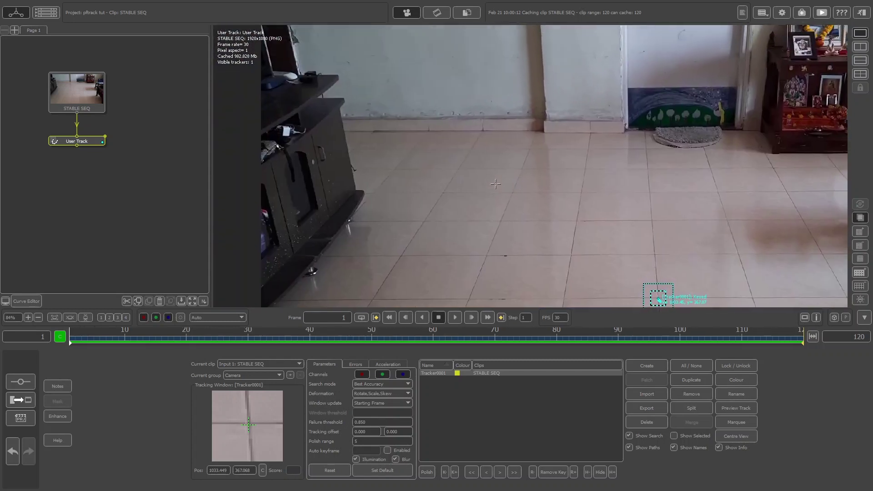
scroll(378, 60, up, 2)
scroll(378, 60, up, 1)
middle_drag(332, 68, 376, 135)
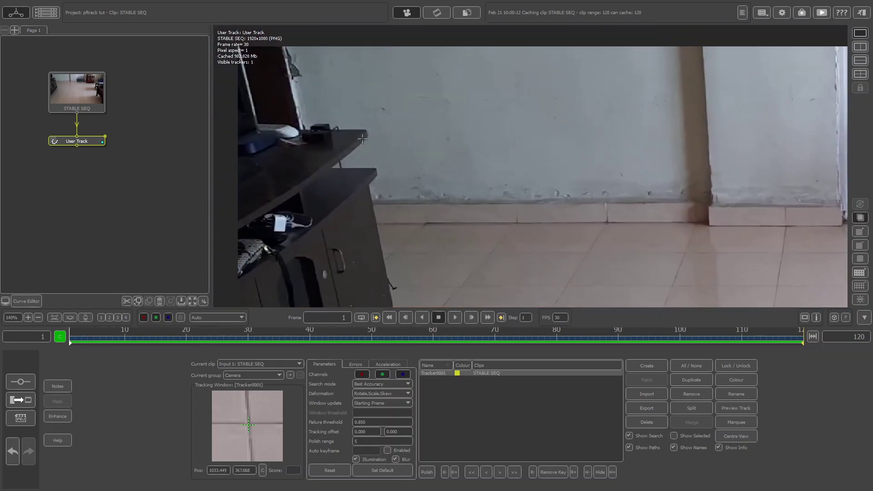
scroll(375, 135, up, 3)
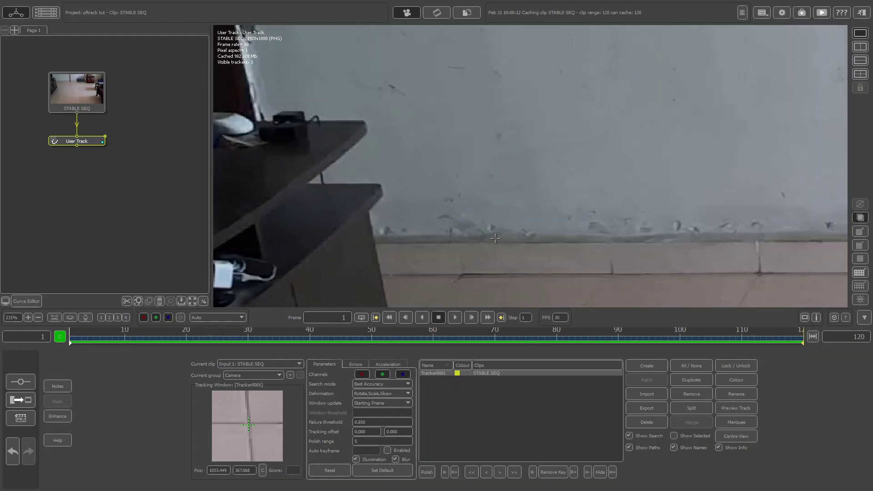
scroll(458, 209, down, 2)
middle_drag(756, 178, 525, 95)
scroll(545, 191, down, 5)
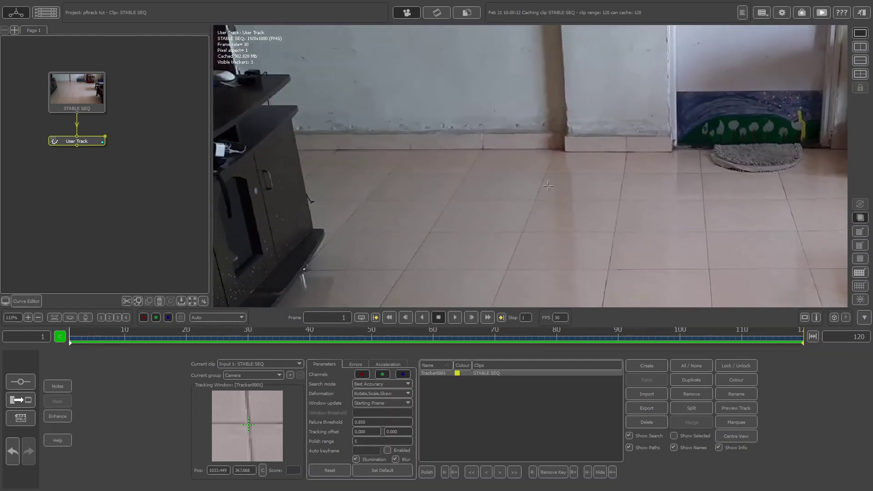
scroll(542, 182, down, 4)
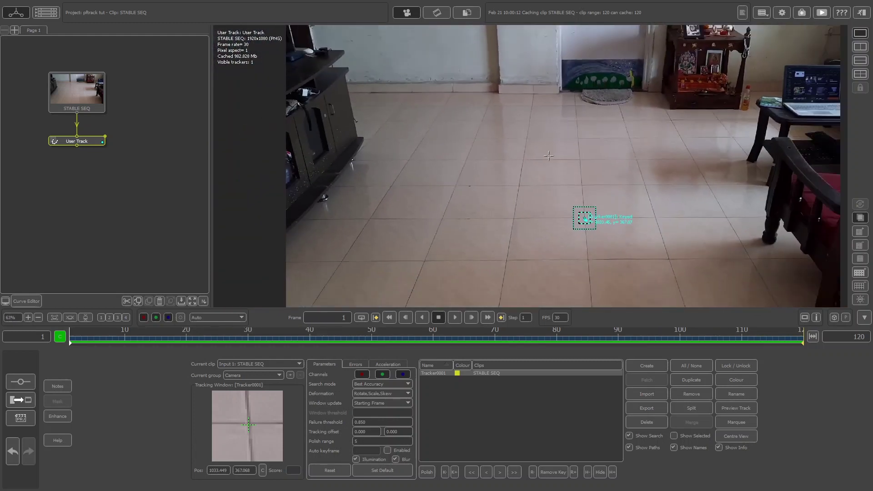
scroll(514, 212, up, 7)
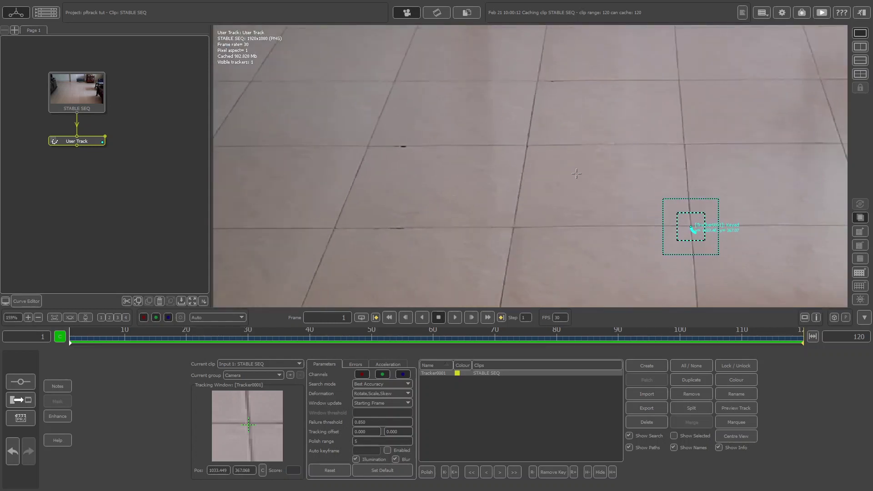
scroll(483, 128, down, 7)
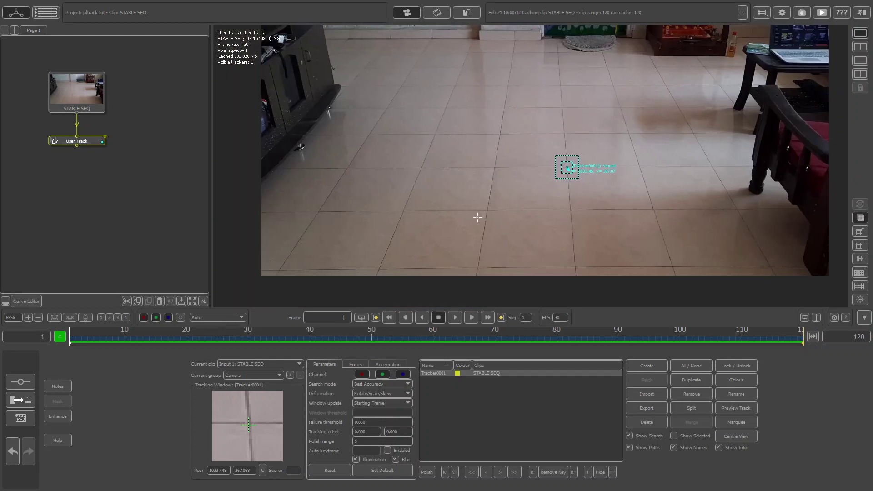
middle_drag(465, 232, 458, 202)
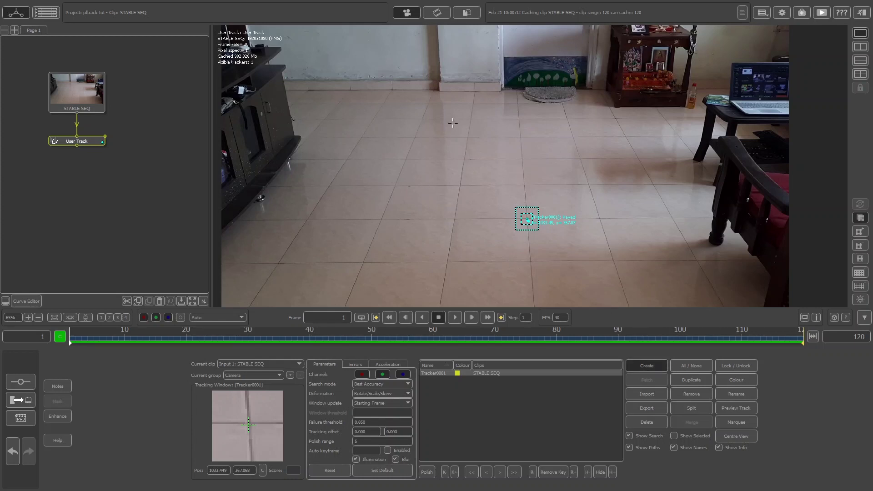
scroll(422, 195, up, 5)
scroll(383, 234, up, 2)
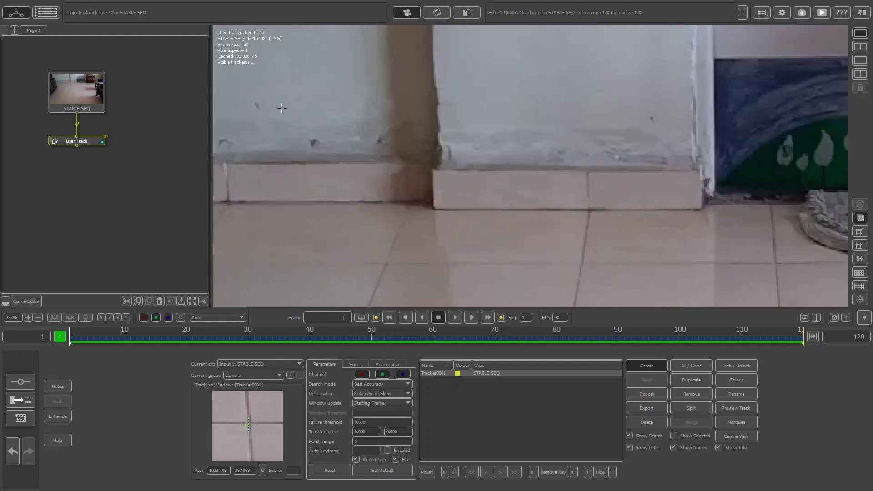
click(379, 186)
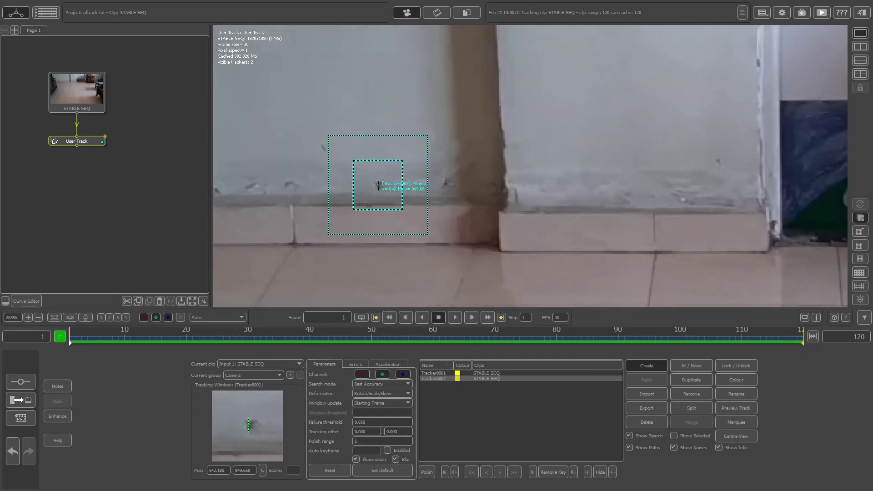
drag(242, 450, 241, 450)
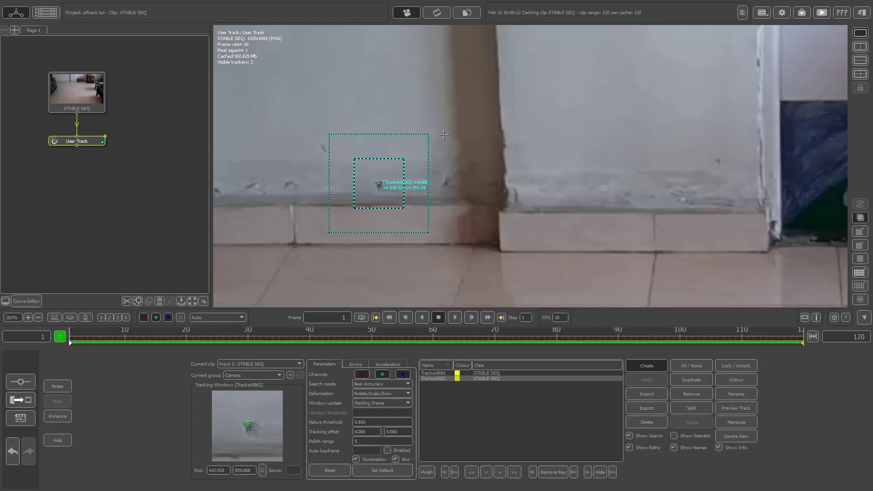
scroll(442, 135, down, 5)
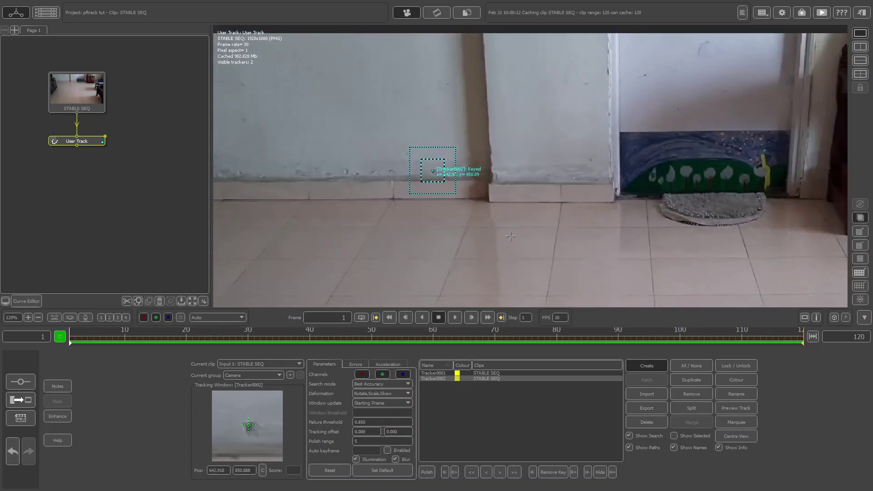
scroll(548, 199, down, 5)
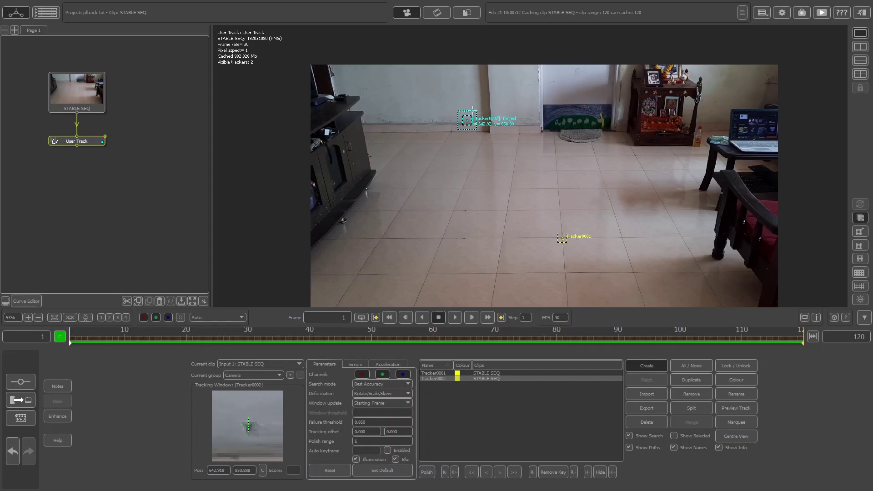
scroll(399, 157, up, 3)
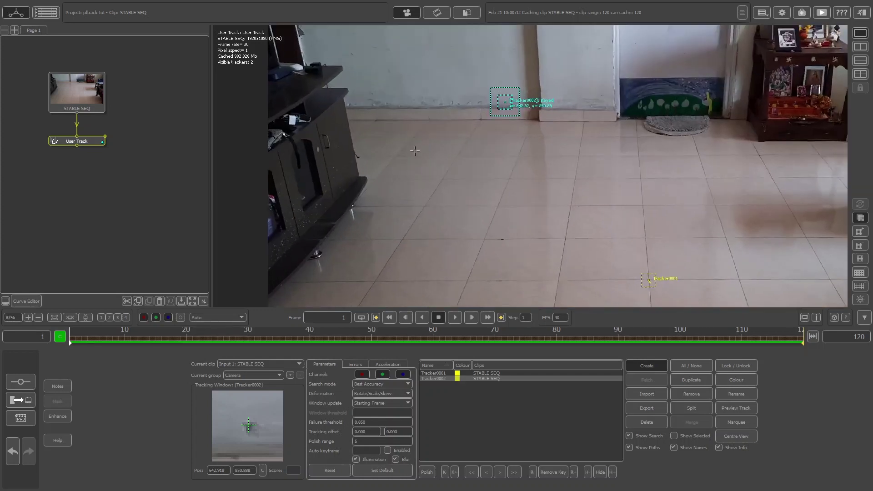
scroll(449, 73, down, 3)
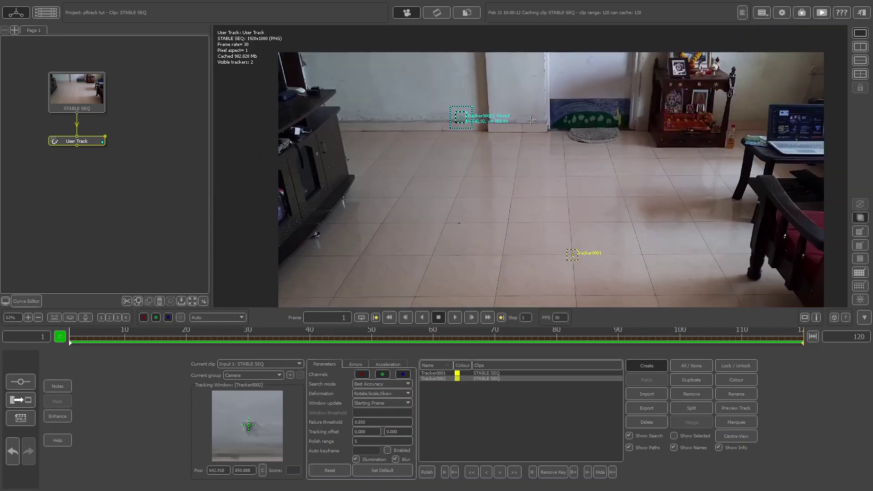
scroll(408, 196, up, 5)
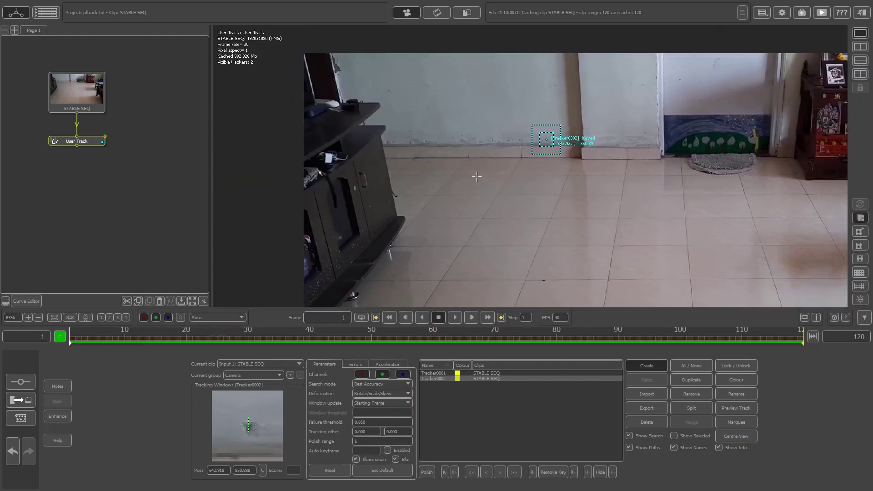
Create Tracker0003 on the dark cabinet's top corner, fine-tune its position and shrink its pattern area
scroll(451, 201, up, 1)
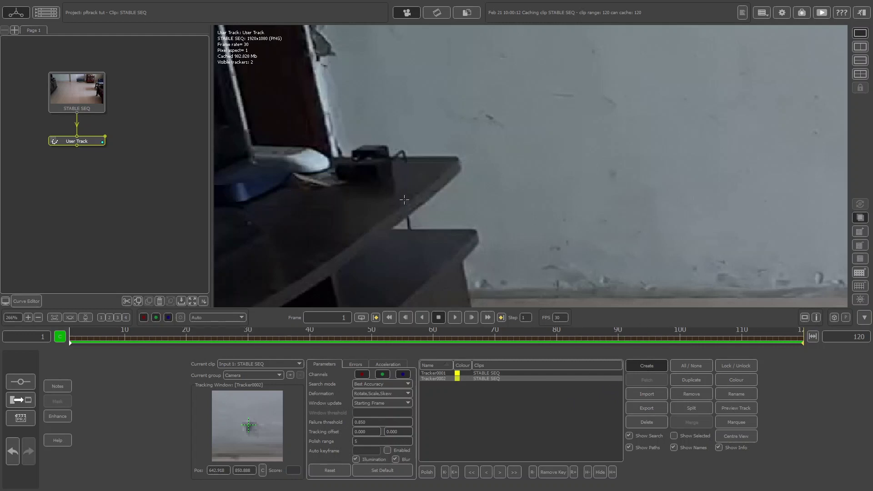
click(453, 157)
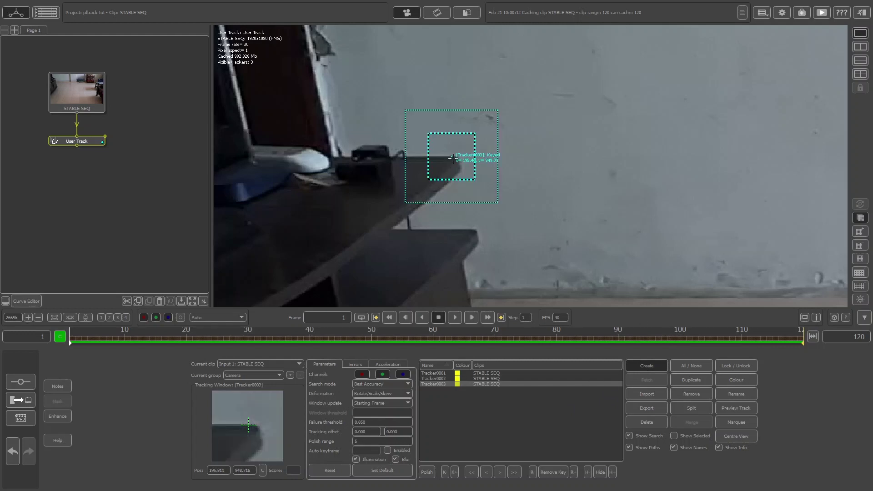
drag(245, 436, 241, 435)
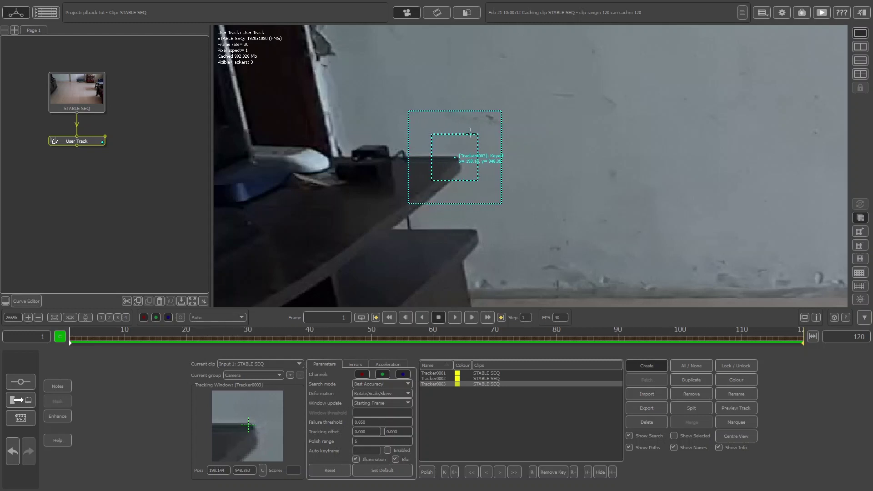
drag(479, 134, 505, 111)
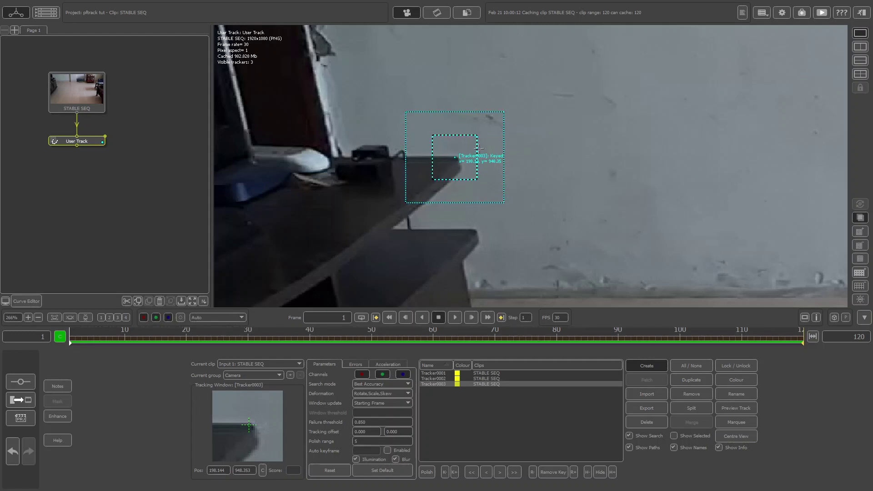
middle_drag(437, 153, 461, 102)
Zoom onto the floor tiles and place Tracker0004 on the small dark mark
scroll(461, 102, down, 2)
scroll(461, 102, down, 5)
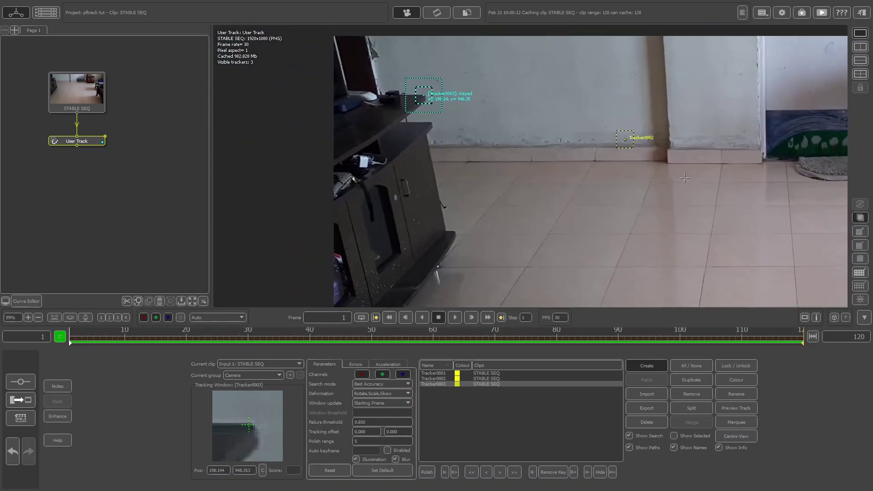
scroll(500, 152, down, 1)
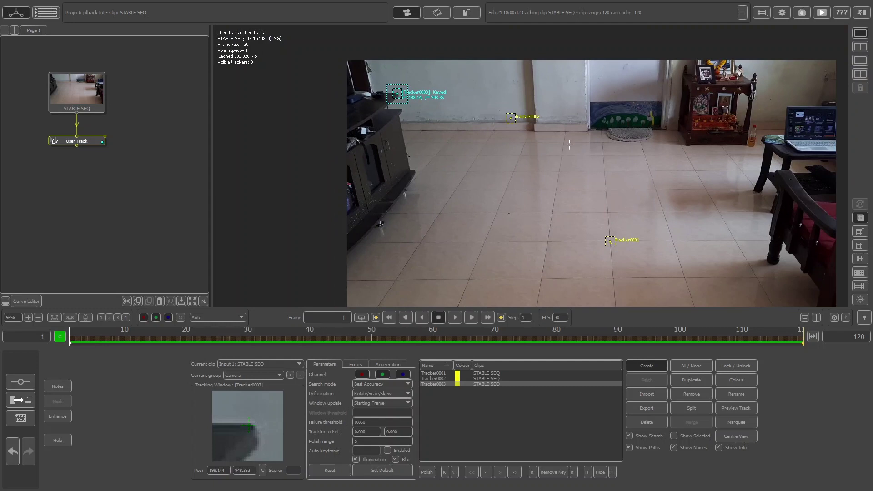
scroll(601, 246, up, 1)
scroll(508, 232, up, 2)
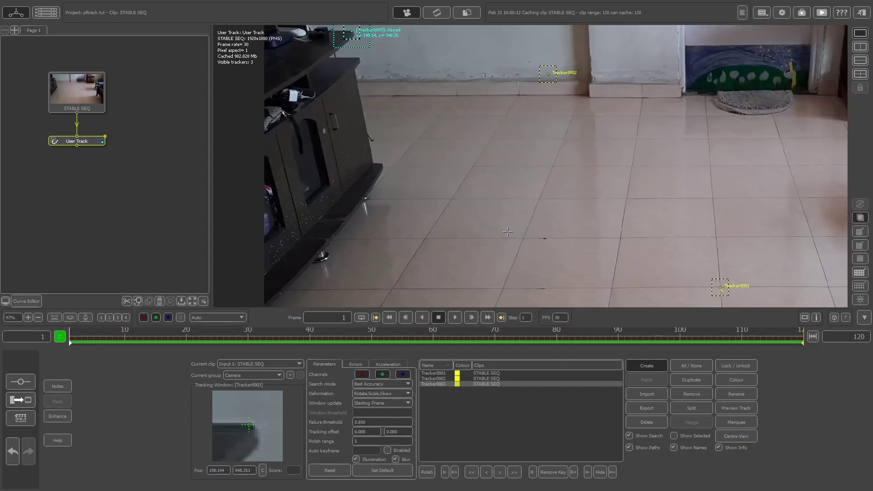
scroll(522, 199, up, 4)
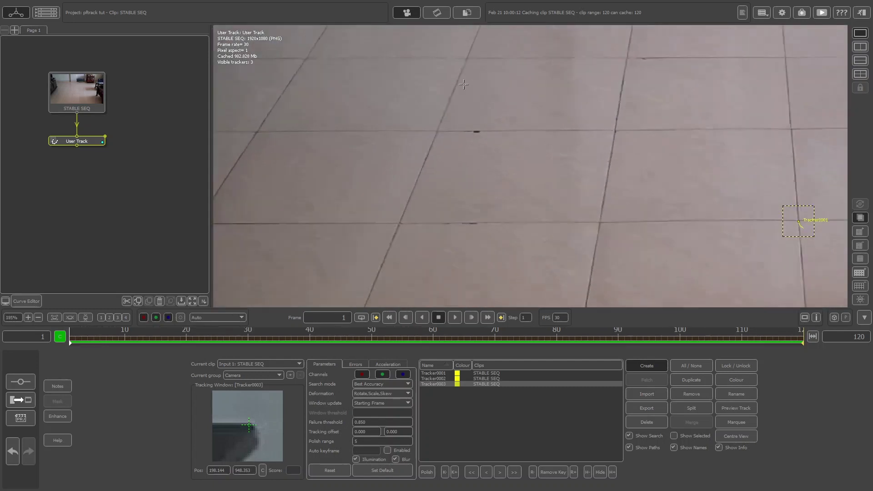
scroll(473, 148, up, 3)
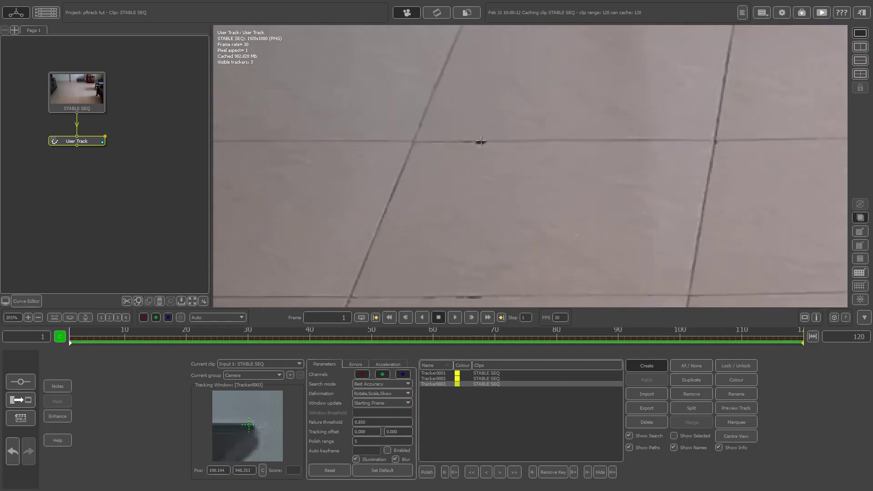
click(481, 142)
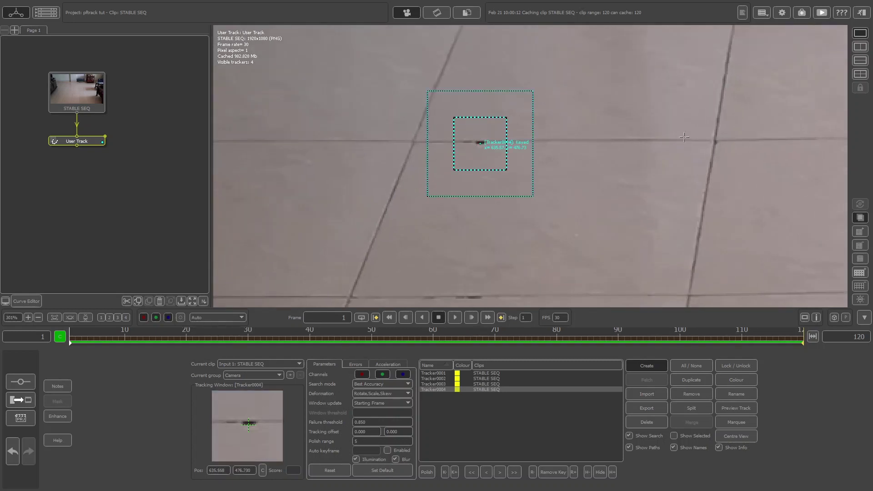
scroll(678, 150, down, 5)
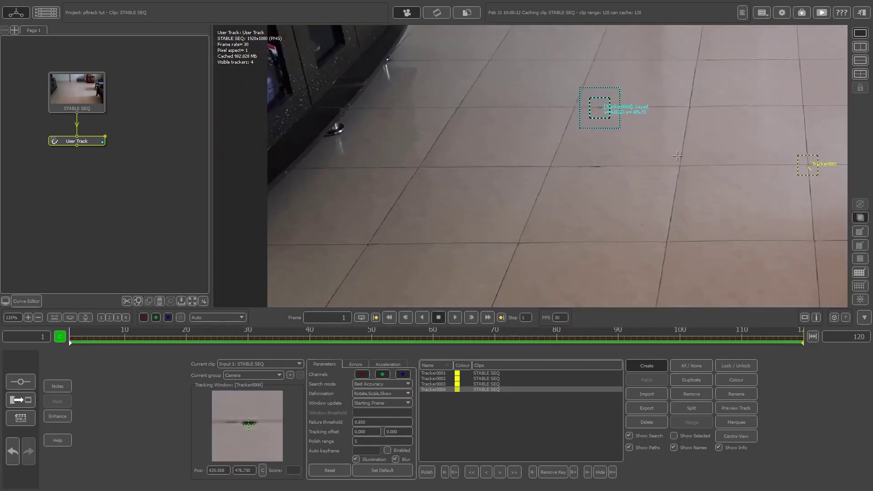
scroll(678, 156, down, 3)
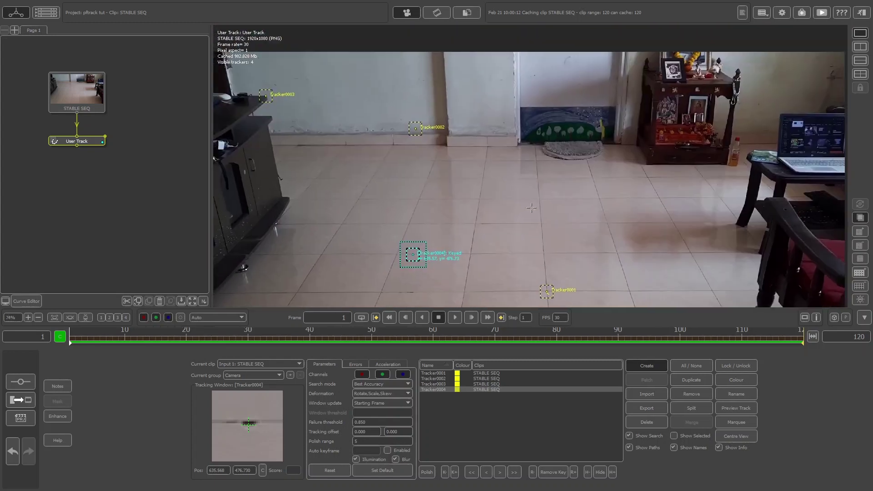
scroll(531, 208, up, 7)
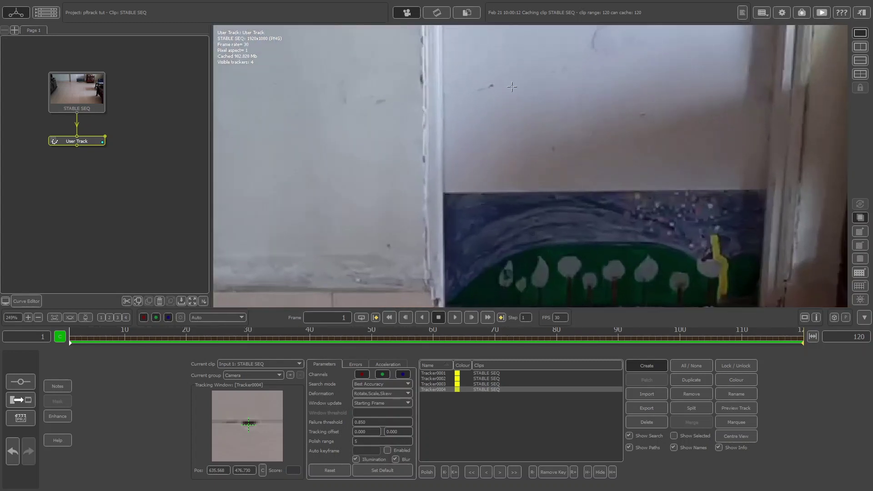
middle_drag(512, 87, 510, 135)
Place Tracker0005 on the wall mark above the painting and fine-tune its position
scroll(516, 137, up, 1)
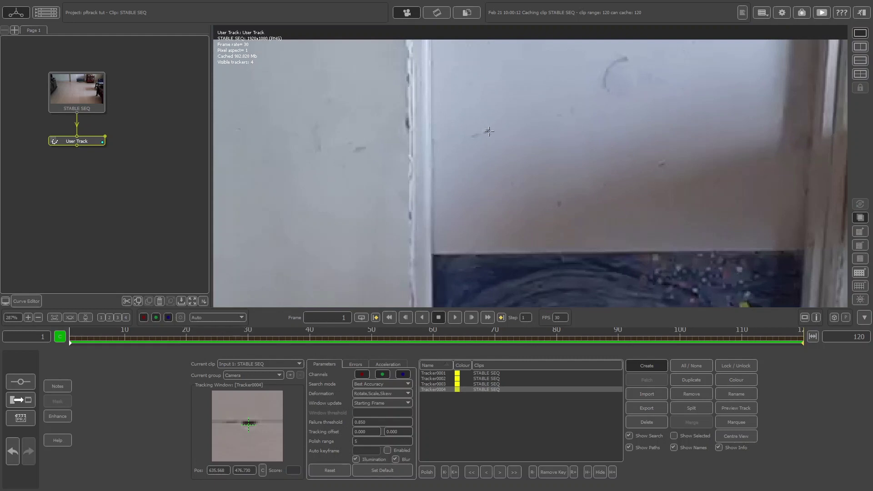
click(486, 131)
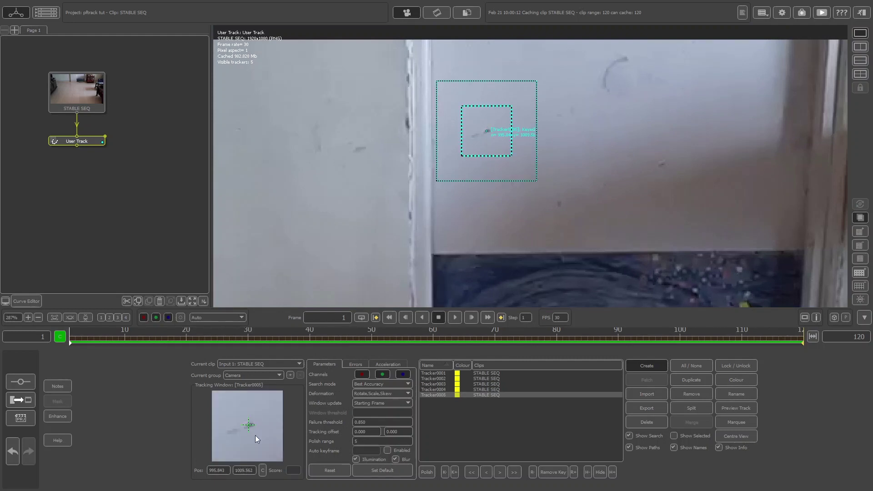
drag(255, 435, 253, 436)
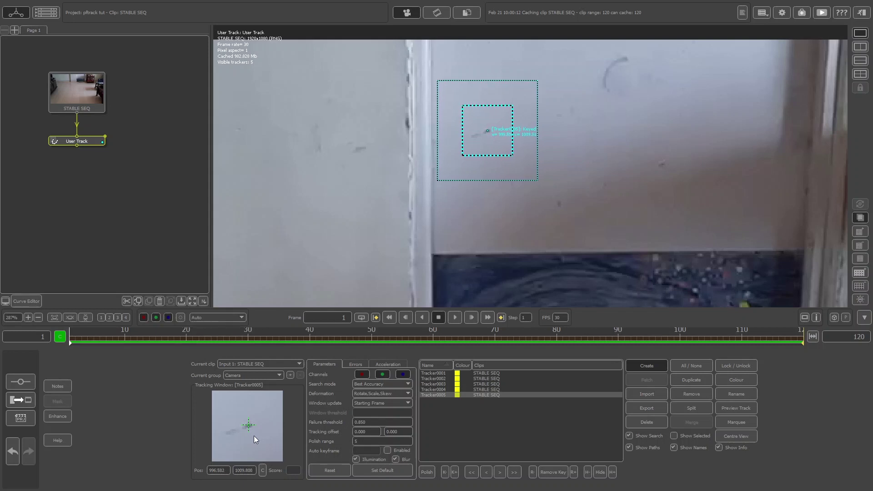
Place Tracker0006 on the shrine's top finial and fine-tune it in the Tracking Window
scroll(615, 142, down, 5)
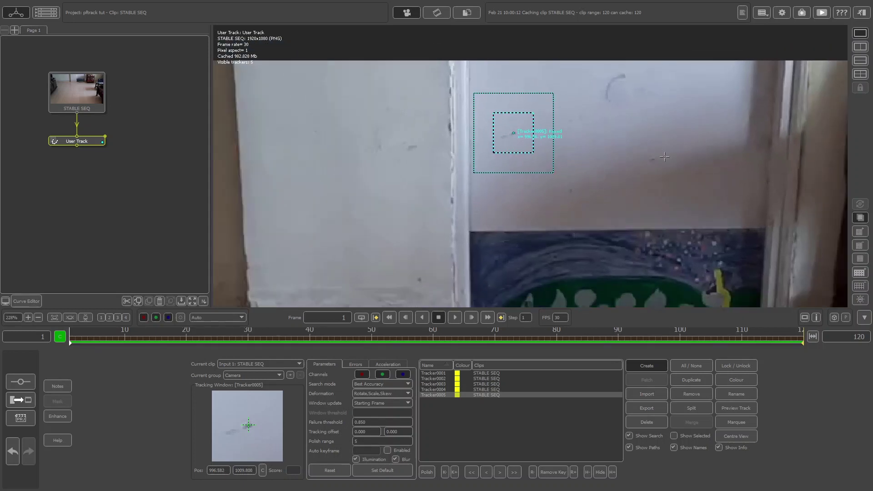
scroll(534, 183, up, 8)
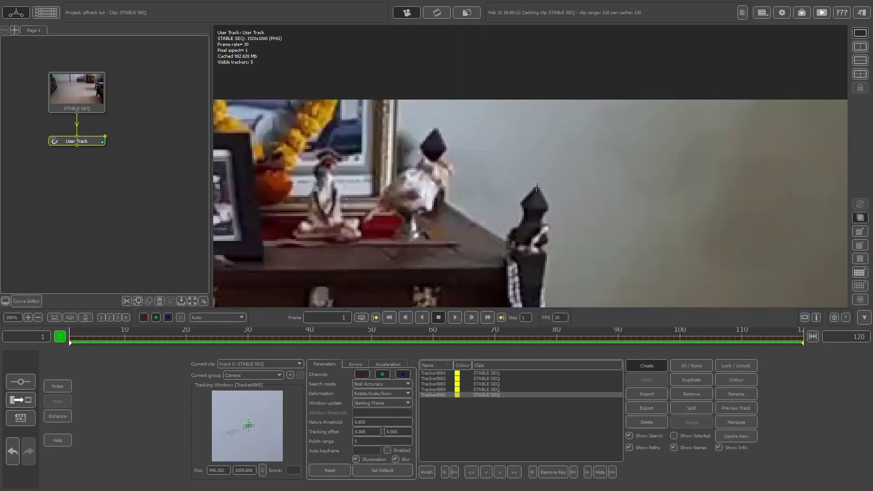
click(536, 187)
drag(264, 443, 264, 443)
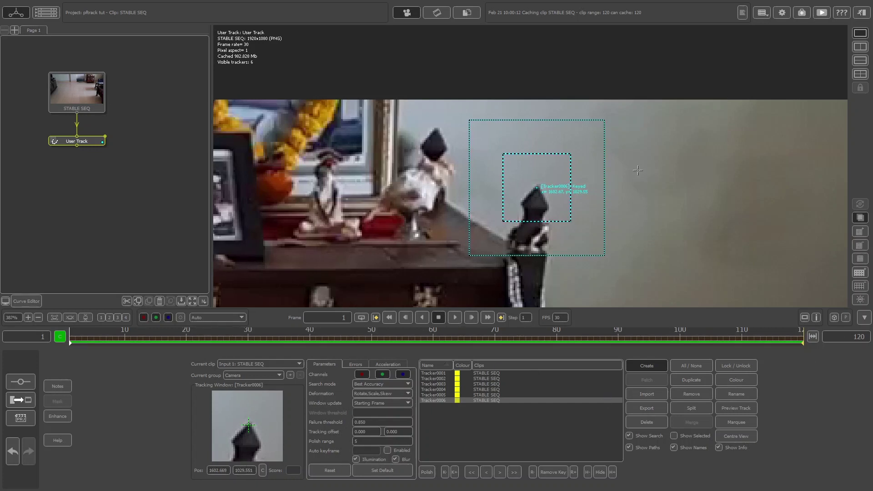
Zoom out and recentre the footage to show the whole frame with all six trackers
scroll(442, 180, down, 3)
scroll(443, 180, down, 1)
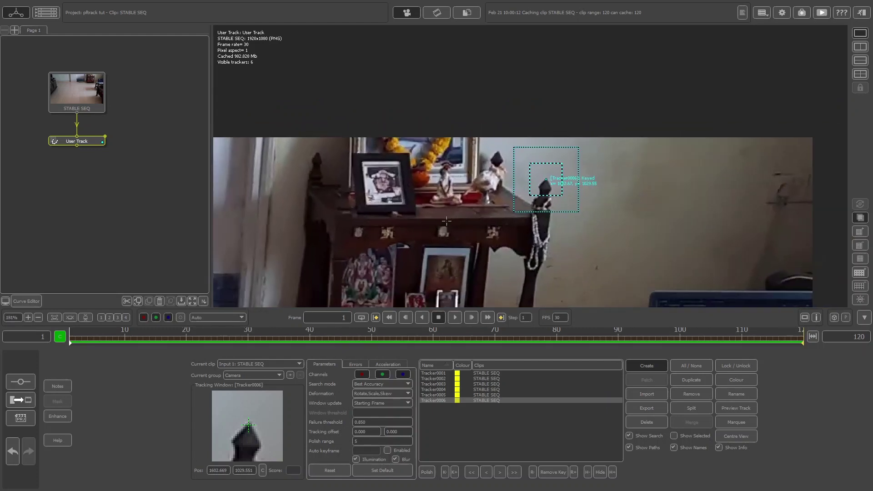
middle_drag(467, 217, 516, 115)
scroll(515, 114, down, 4)
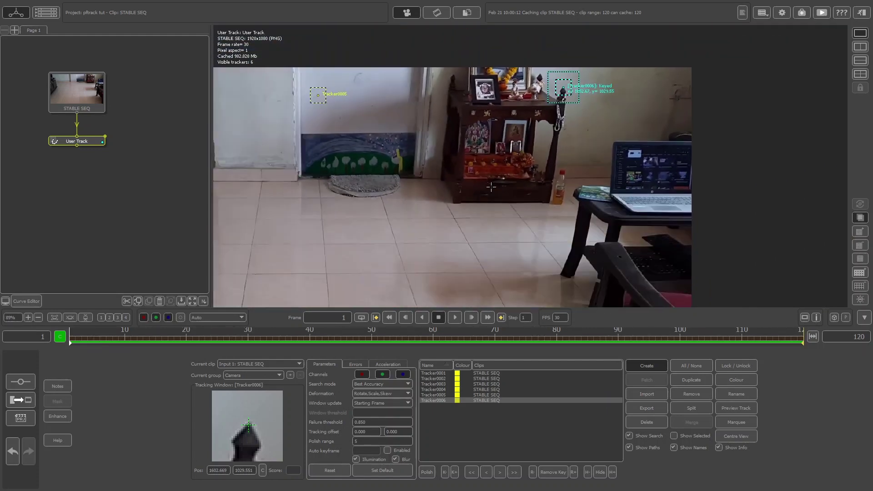
middle_drag(447, 181, 434, 170)
scroll(434, 170, down, 2)
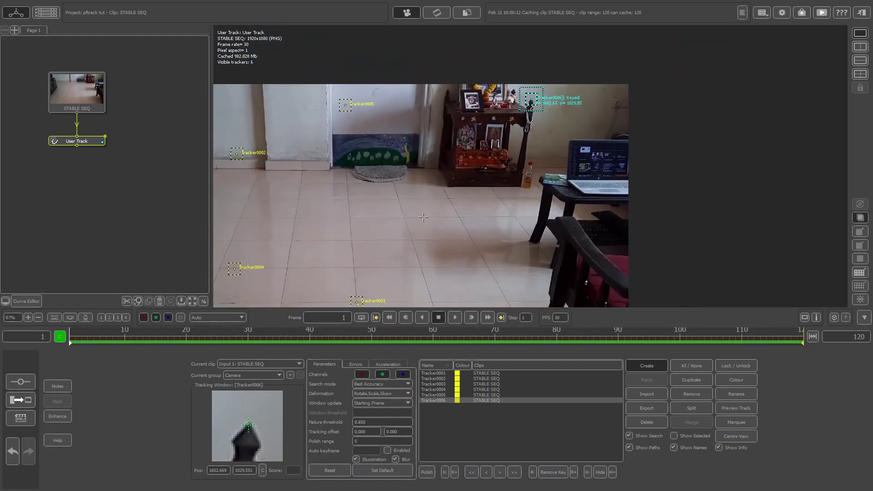
middle_drag(423, 217, 472, 162)
scroll(517, 154, down, 5)
scroll(517, 153, up, 3)
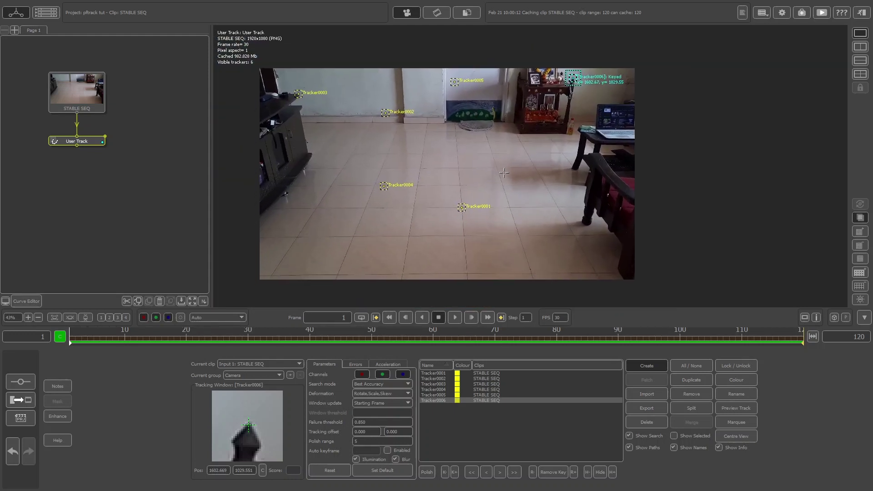
scroll(476, 154, up, 2)
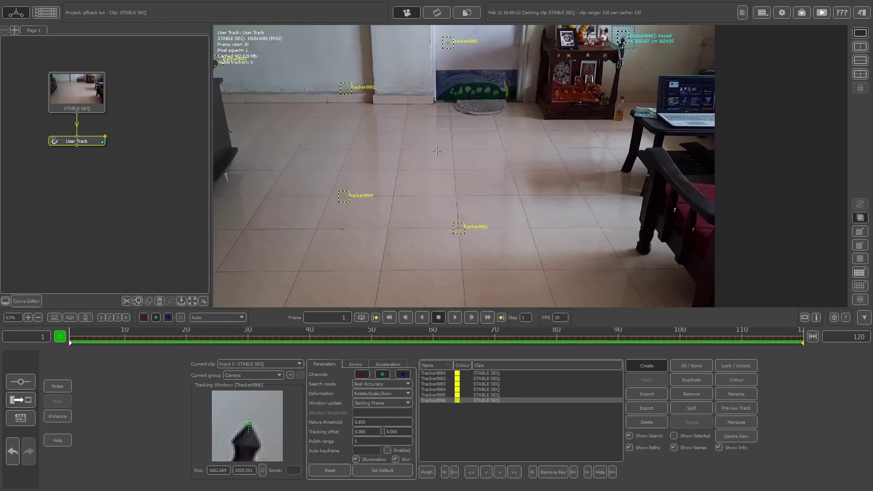
scroll(437, 151, up, 3)
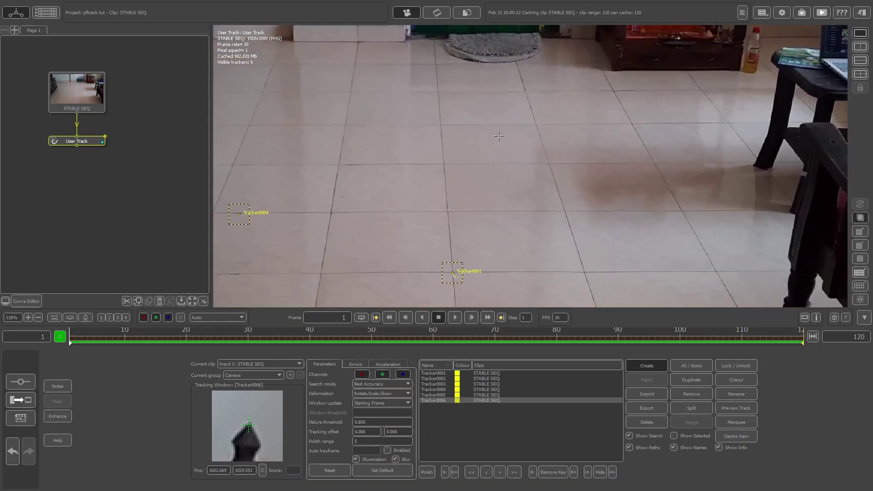
Place Tracker0007 on a floor tile-line intersection and nudge it exactly onto the crossing
middle_drag(341, 179, 575, 135)
scroll(575, 135, down, 1)
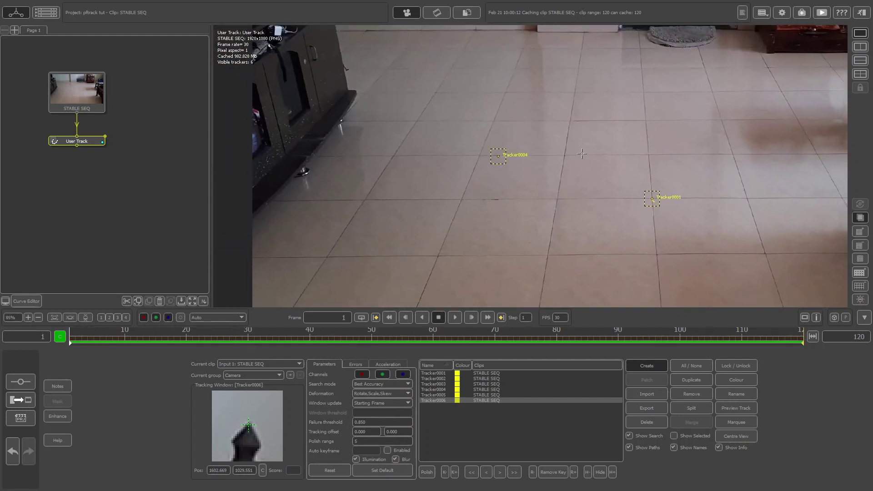
middle_drag(723, 82, 750, 44)
scroll(509, 195, up, 3)
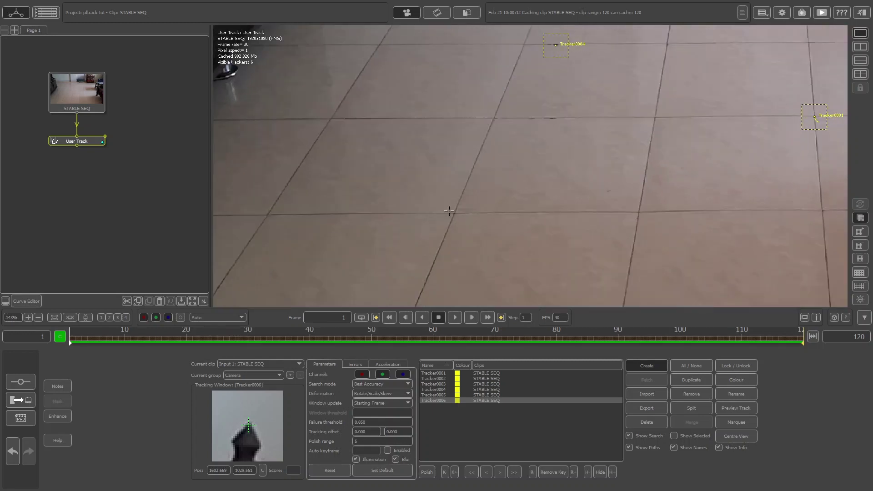
scroll(453, 210, up, 2)
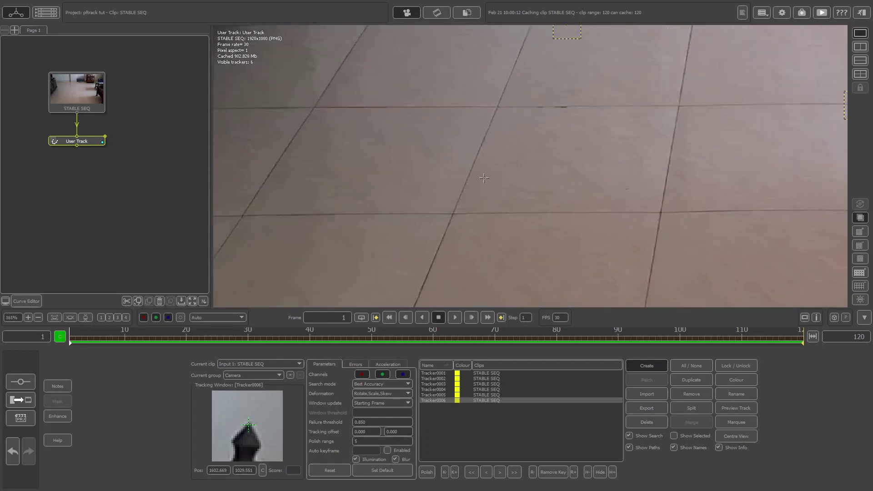
click(450, 219)
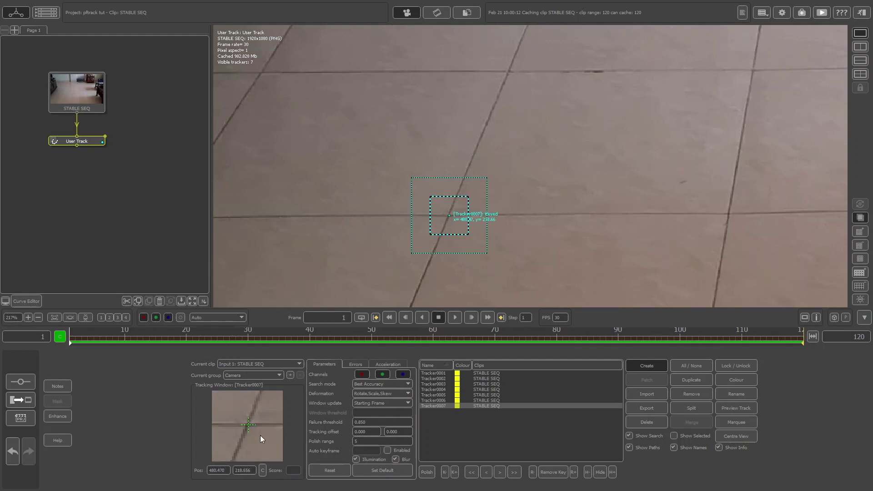
drag(261, 435, 259, 434)
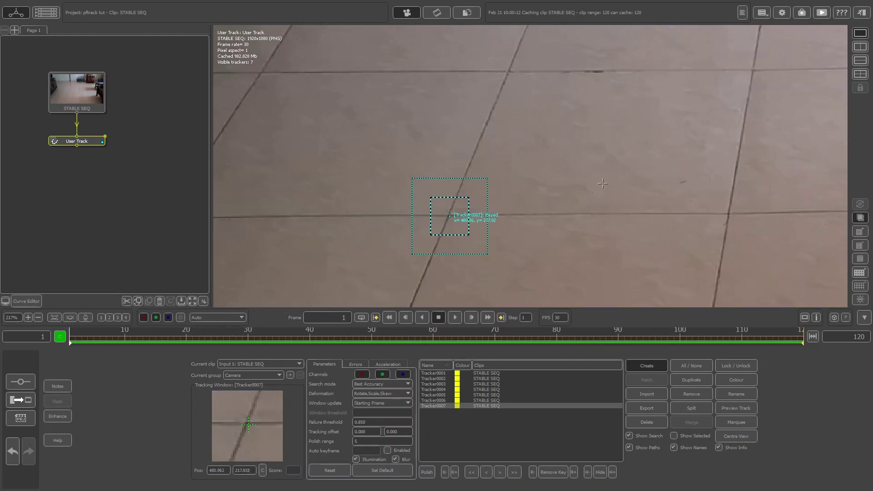
Pan and zoom toward the cabinet and place Tracker0008 at its base corner
scroll(603, 184, down, 3)
scroll(605, 120, down, 3)
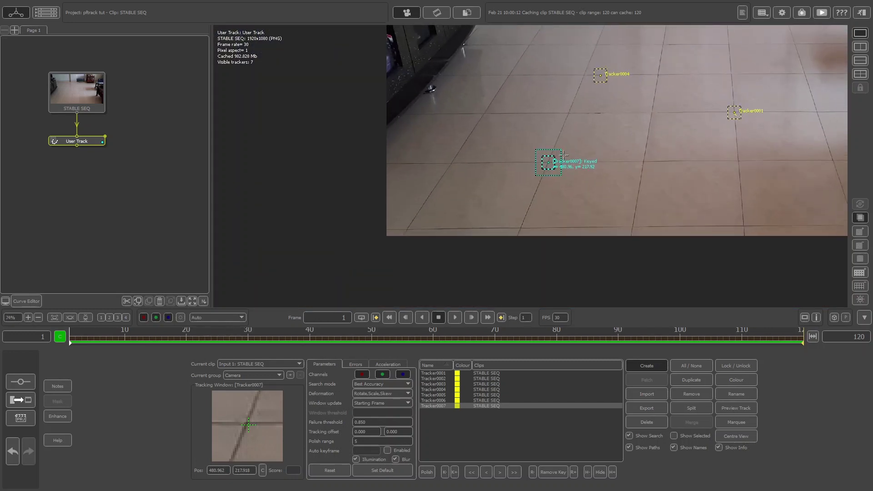
scroll(597, 125, down, 3)
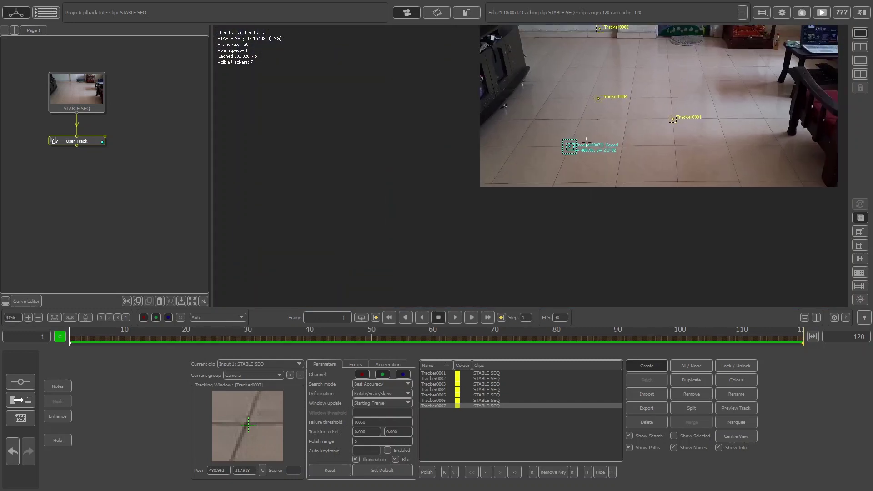
middle_drag(505, 188, 436, 217)
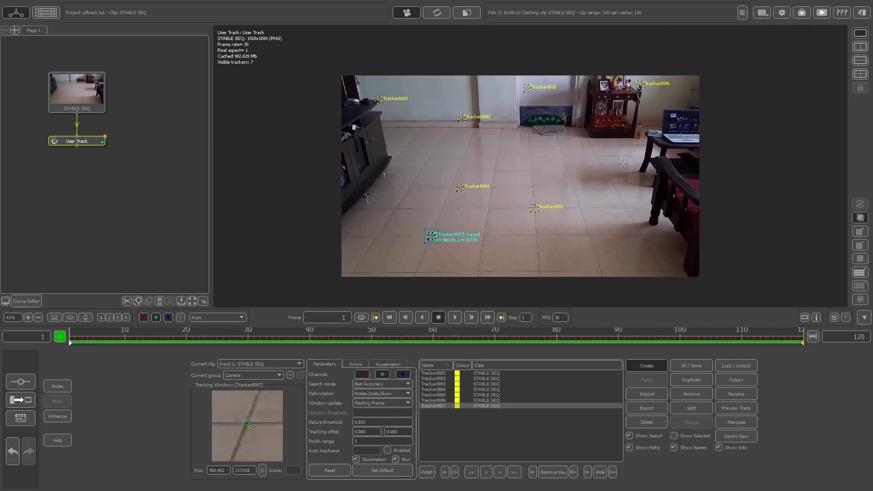
scroll(628, 156, up, 1)
scroll(628, 156, up, 2)
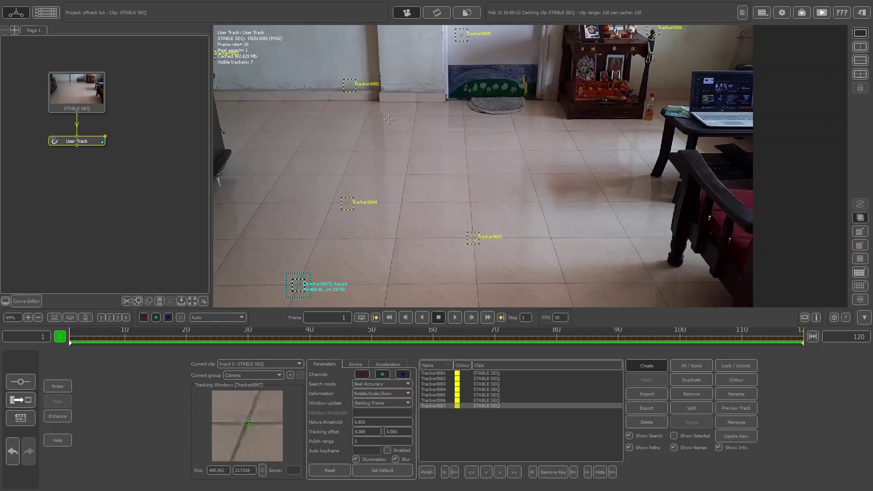
middle_drag(389, 122, 383, 111)
scroll(521, 163, up, 4)
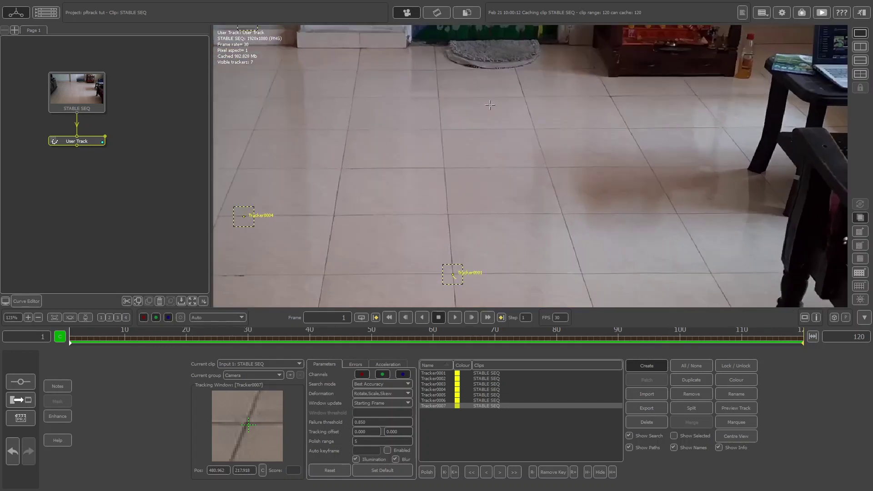
scroll(516, 174, down, 4)
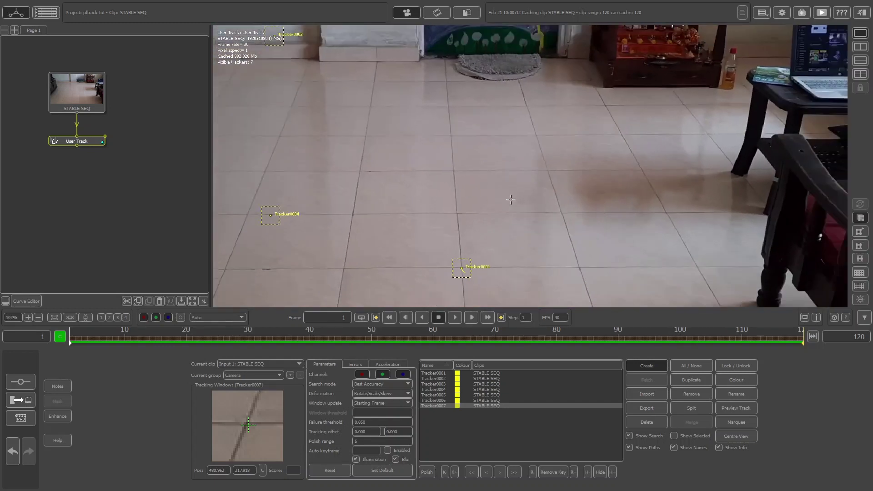
middle_drag(462, 207, 548, 184)
scroll(601, 99, down, 2)
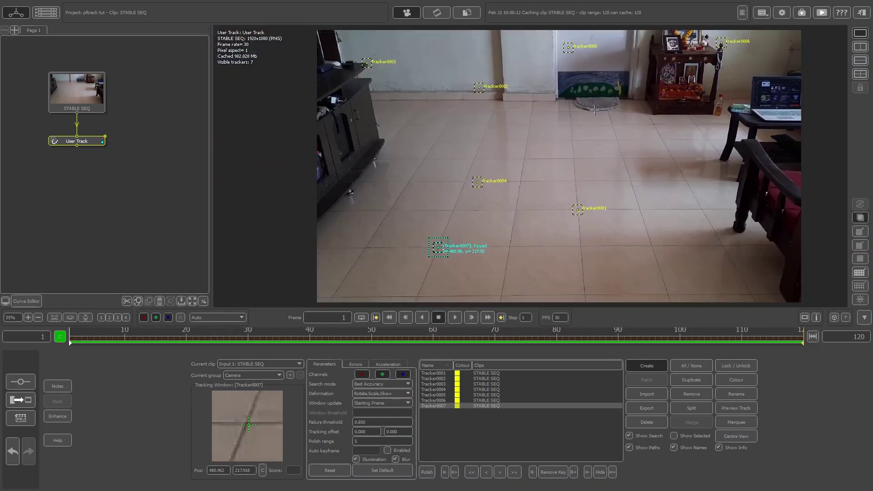
scroll(405, 135, up, 5)
scroll(405, 135, up, 3)
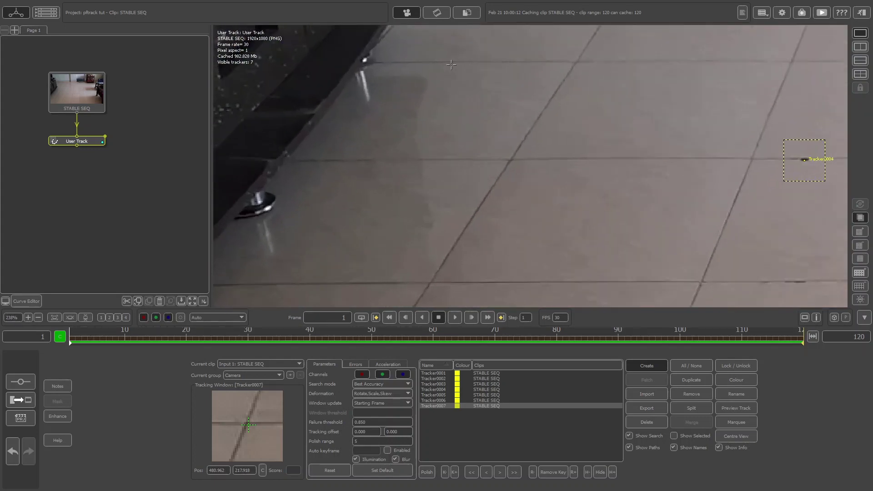
scroll(516, 255, up, 2)
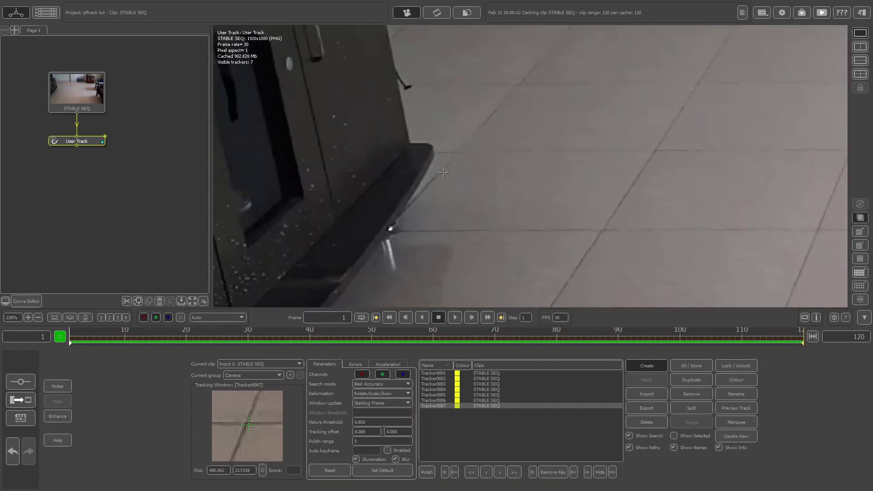
click(420, 142)
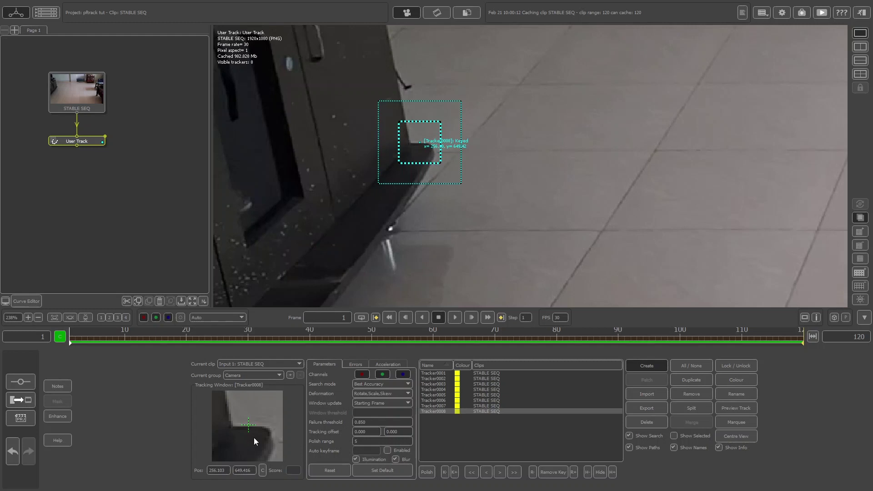
Nudge Tracker0008 in the Tracking Window precisely onto the cabinet's base corner
drag(253, 438, 254, 436)
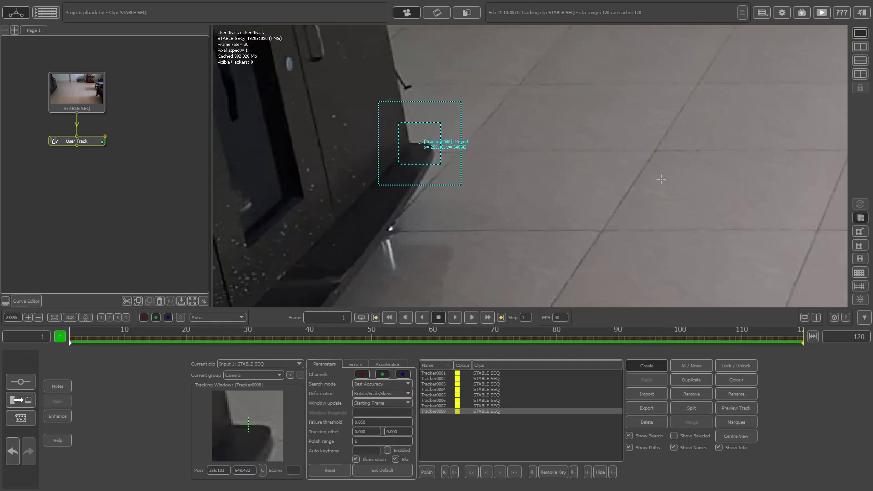
scroll(733, 119, down, 4)
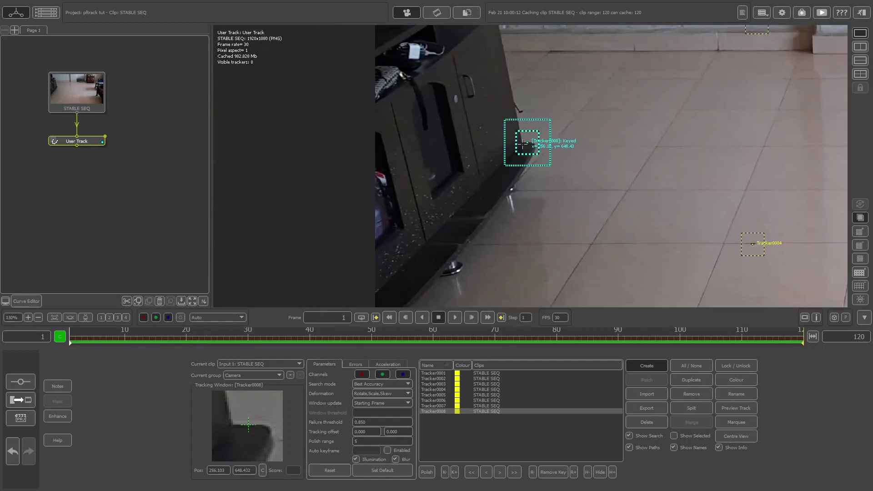
scroll(774, 105, down, 3)
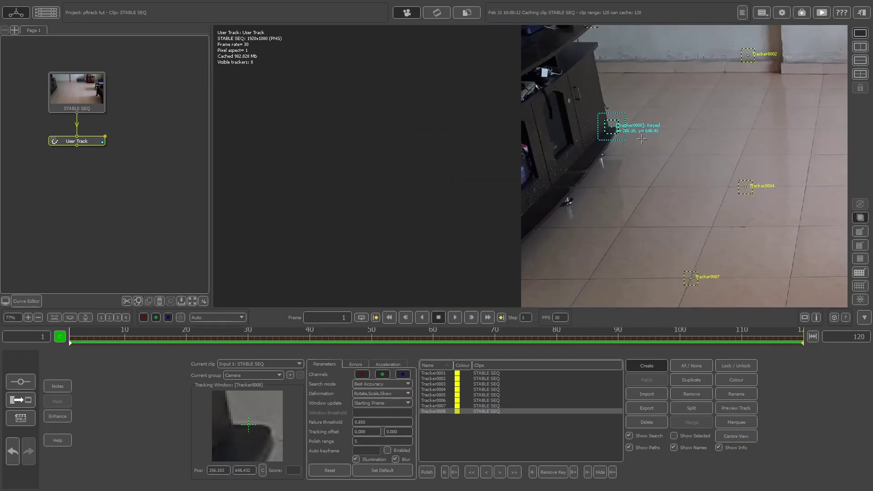
drag(242, 444, 222, 441)
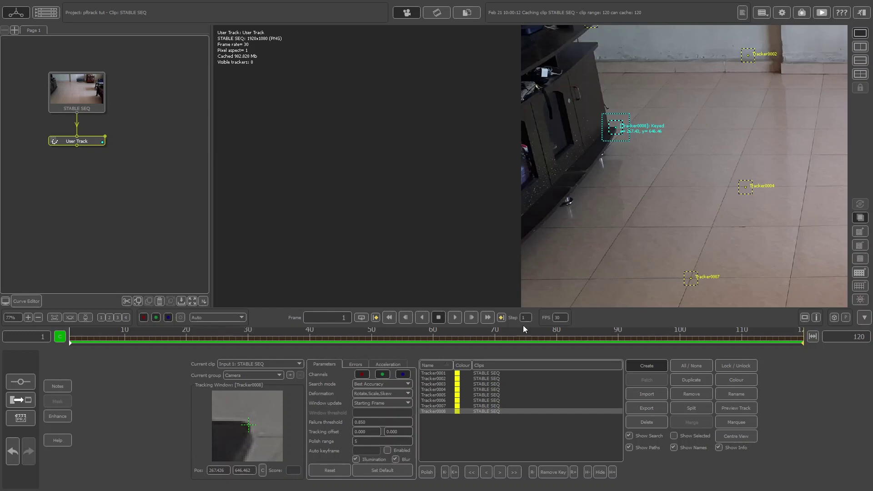
Pan and zoom across the floor, table, chair and laptop to review all eight trackers
scroll(510, 174, down, 5)
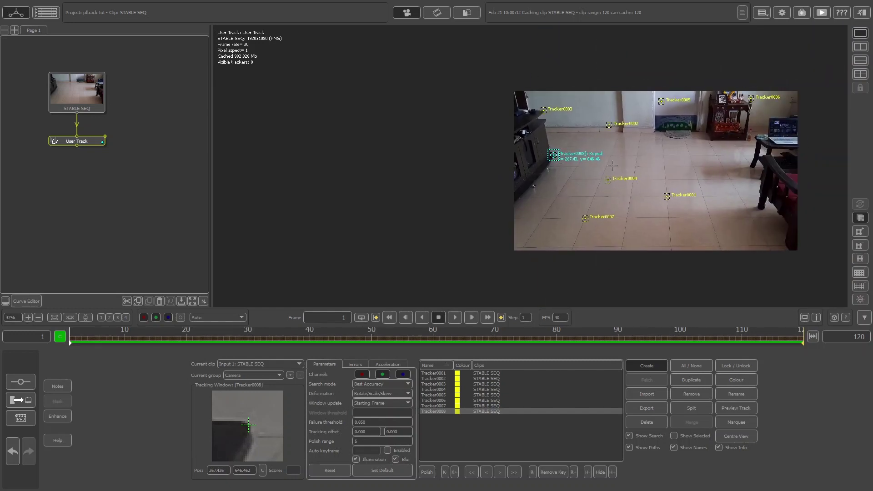
middle_drag(613, 165, 475, 170)
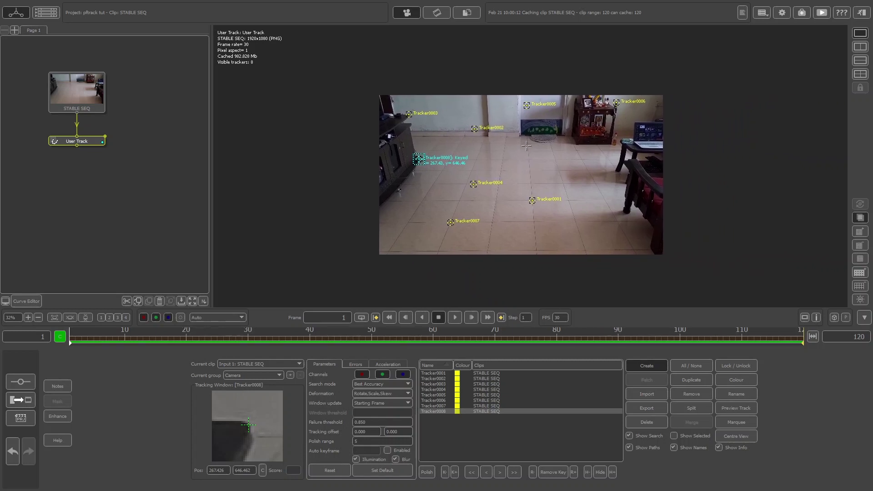
scroll(532, 125, up, 2)
scroll(531, 124, up, 3)
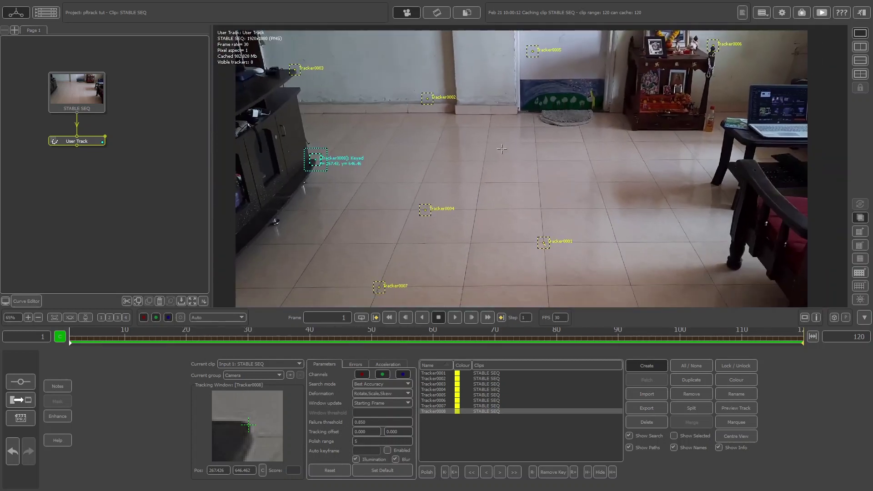
scroll(527, 177, up, 5)
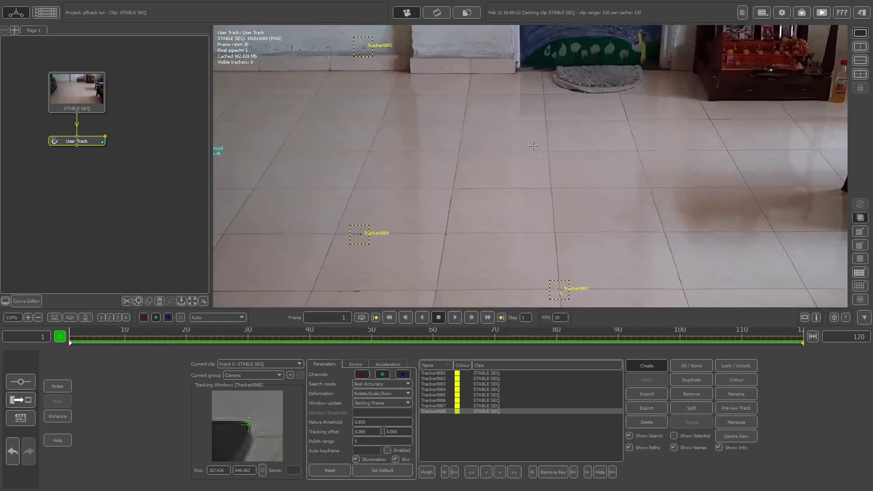
scroll(526, 127, down, 2)
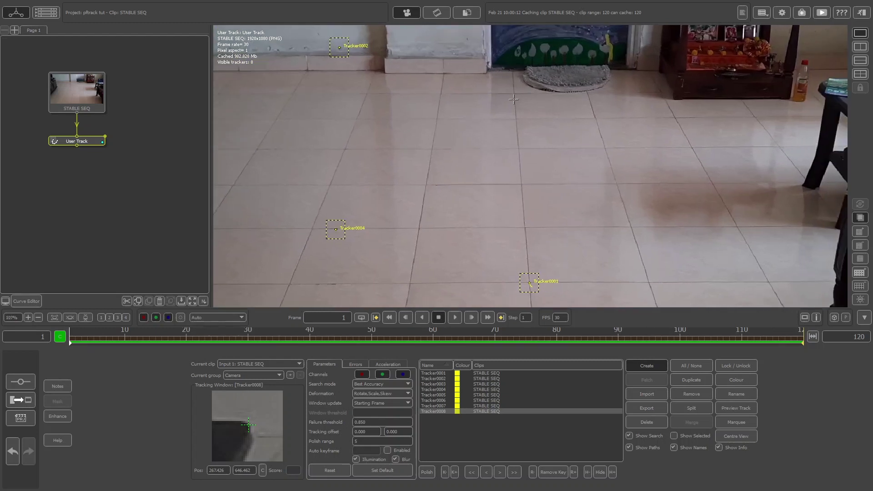
middle_drag(521, 148, 524, 72)
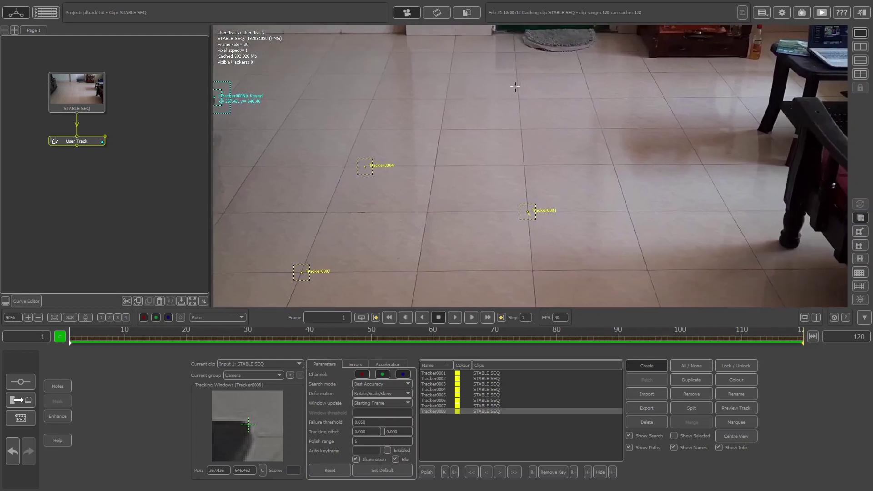
scroll(582, 74, down, 3)
middle_drag(649, 105, 544, 122)
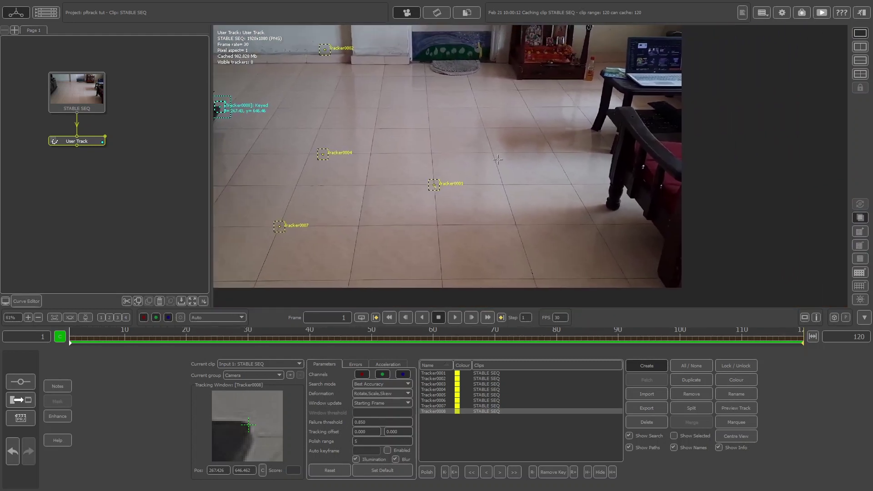
scroll(499, 159, up, 8)
middle_drag(455, 146, 470, 146)
scroll(557, 146, down, 3)
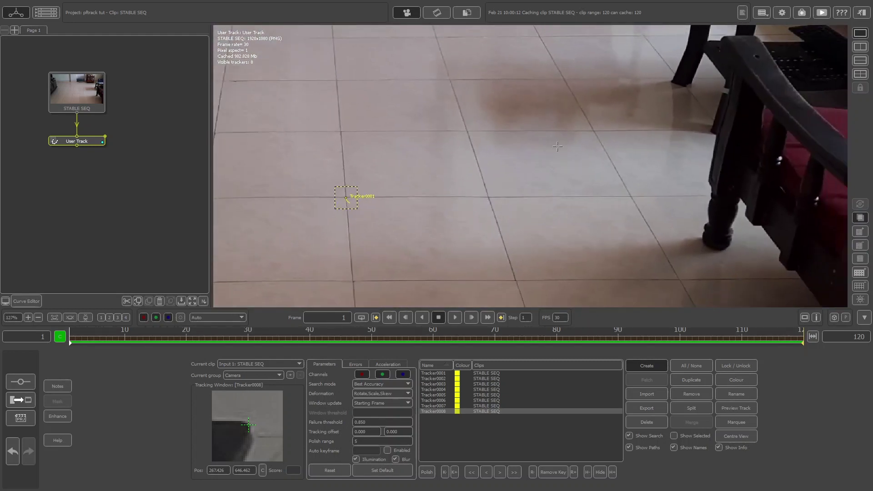
scroll(378, 112, down, 3)
middle_drag(373, 46, 401, 128)
scroll(401, 128, down, 2)
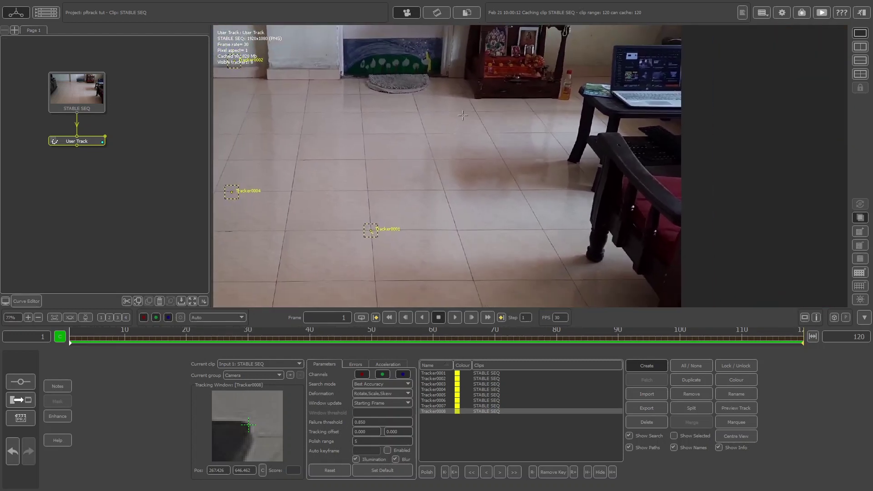
scroll(520, 45, up, 10)
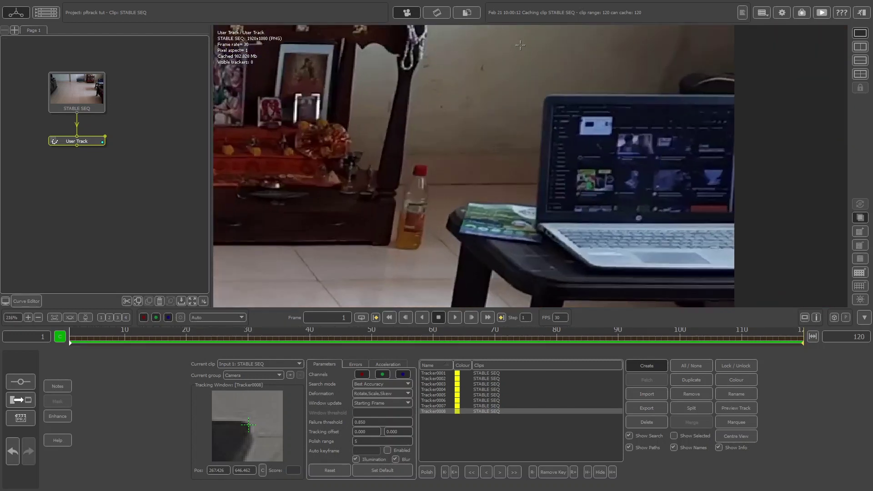
Remove the stray Tracker0009 from the laptop corner, leaving Tracker0001 through Tracker0008
click(548, 96)
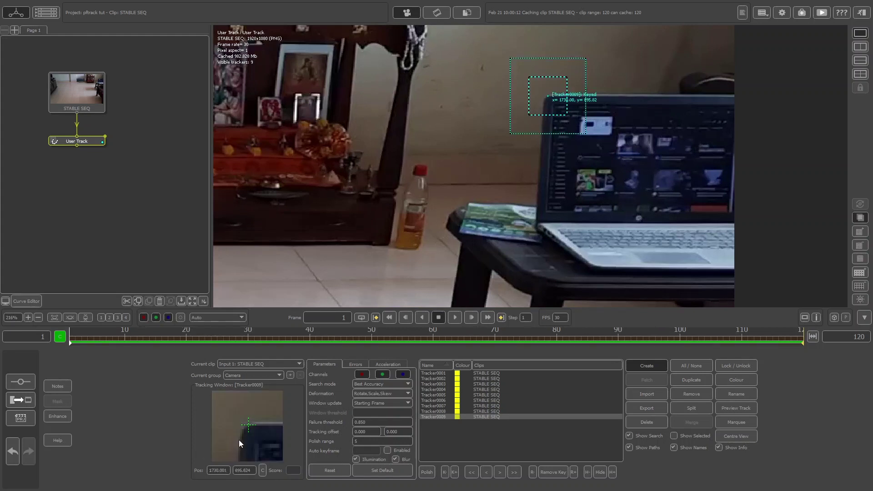
drag(239, 440, 240, 438)
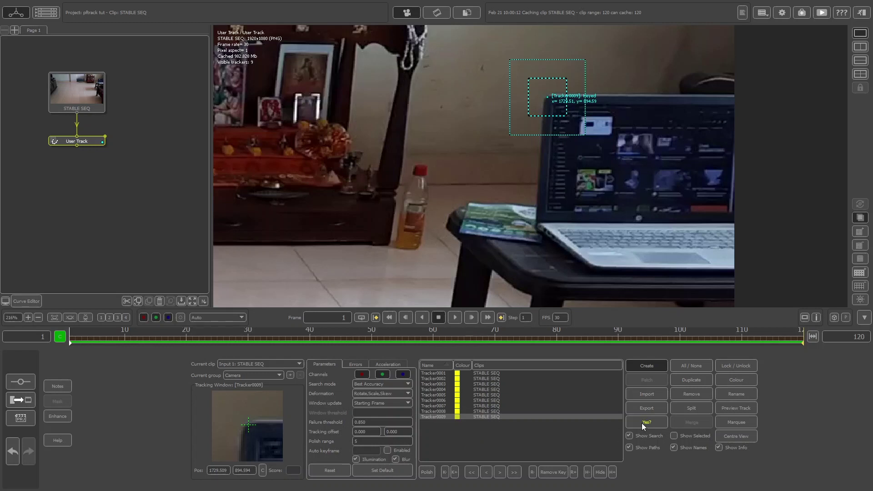
click(633, 424)
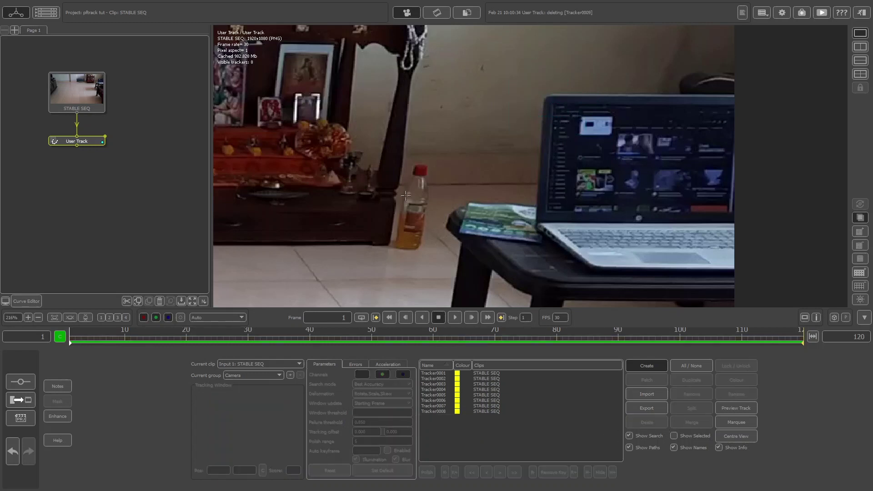
scroll(407, 194, down, 5)
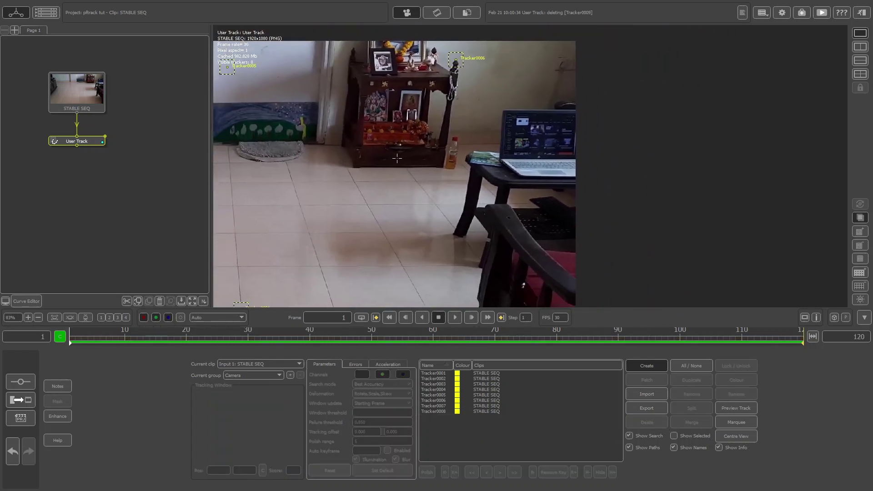
Pan and zoom the viewer across the room to close in on the floor tiles near the chair
scroll(397, 158, down, 3)
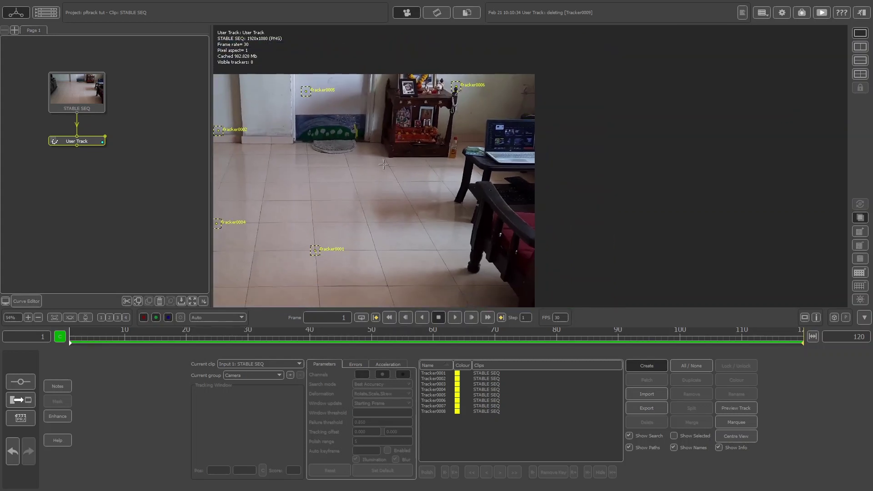
middle_drag(340, 169, 550, 136)
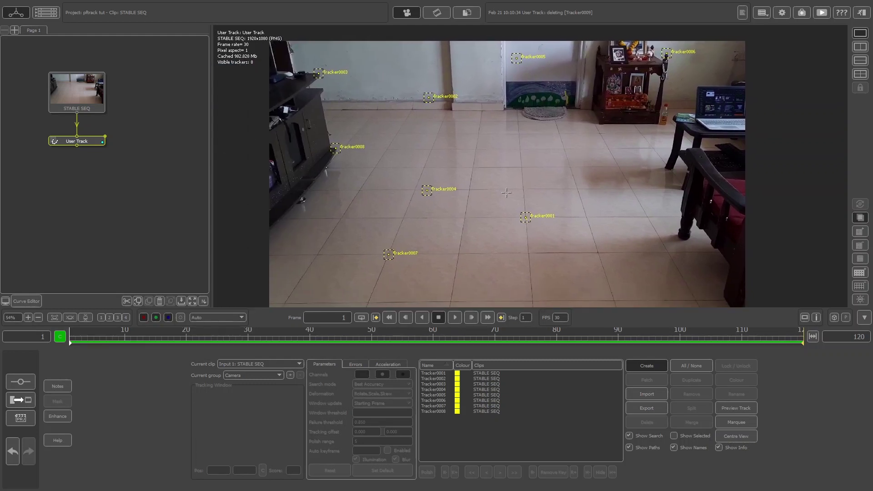
middle_drag(506, 193, 462, 168)
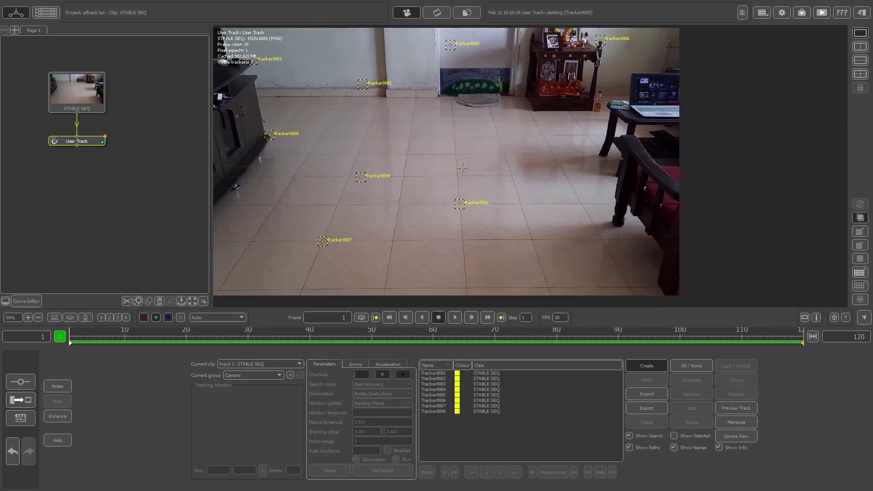
scroll(462, 168, up, 4)
scroll(462, 168, down, 2)
middle_drag(511, 127, 520, 114)
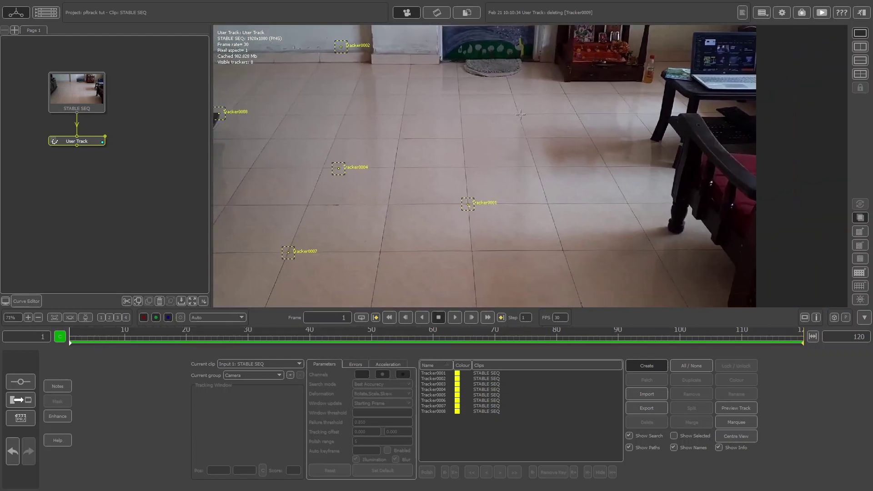
scroll(521, 114, up, 5)
scroll(417, 170, down, 4)
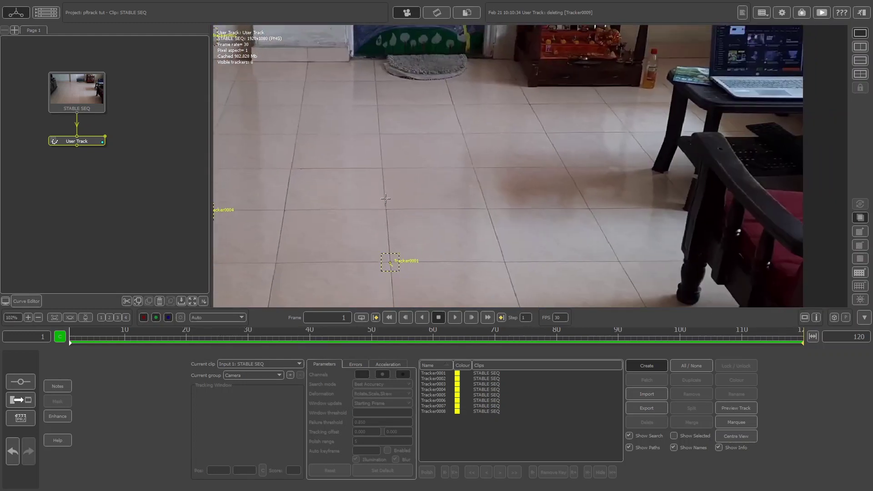
middle_drag(500, 155, 483, 175)
scroll(503, 287, up, 2)
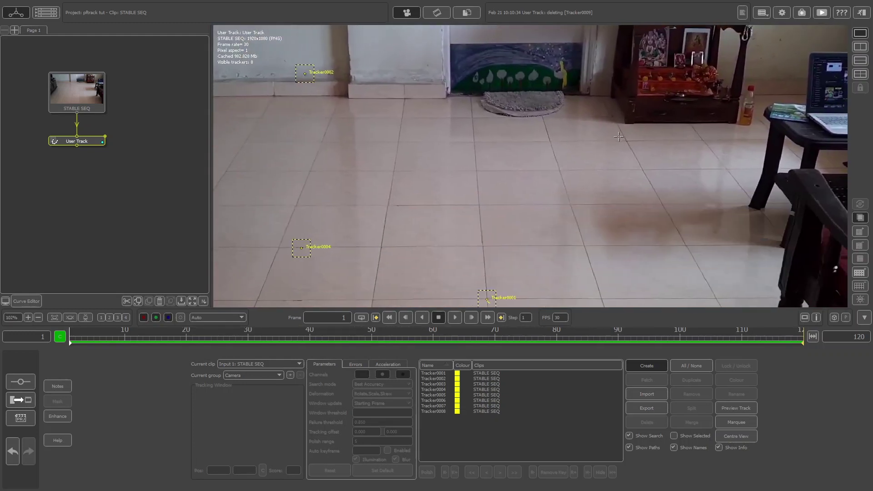
scroll(500, 180, up, 1)
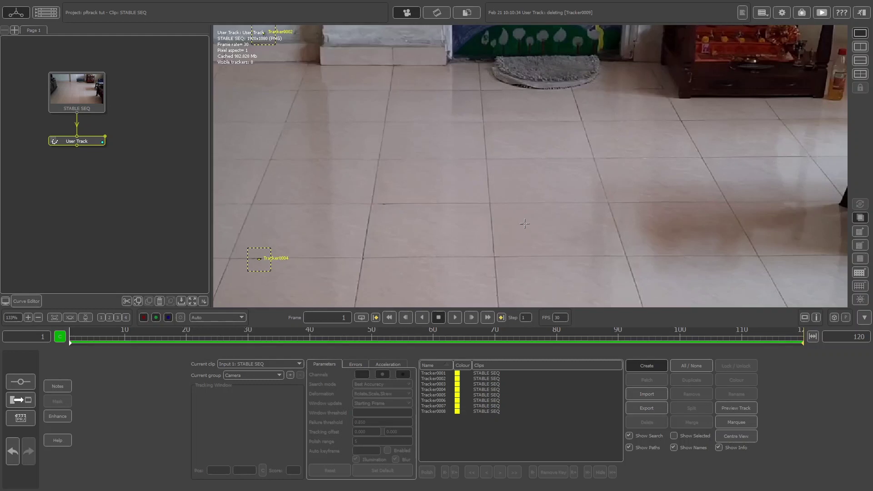
scroll(495, 146, down, 2)
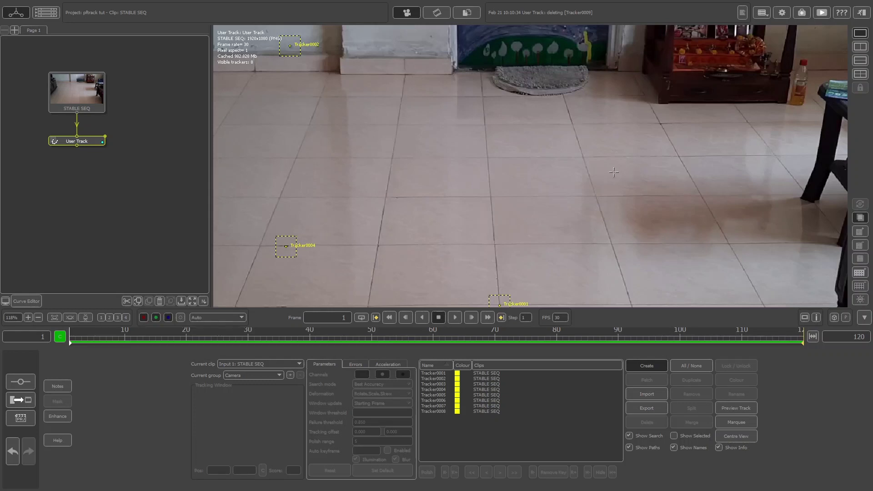
middle_drag(614, 172, 561, 126)
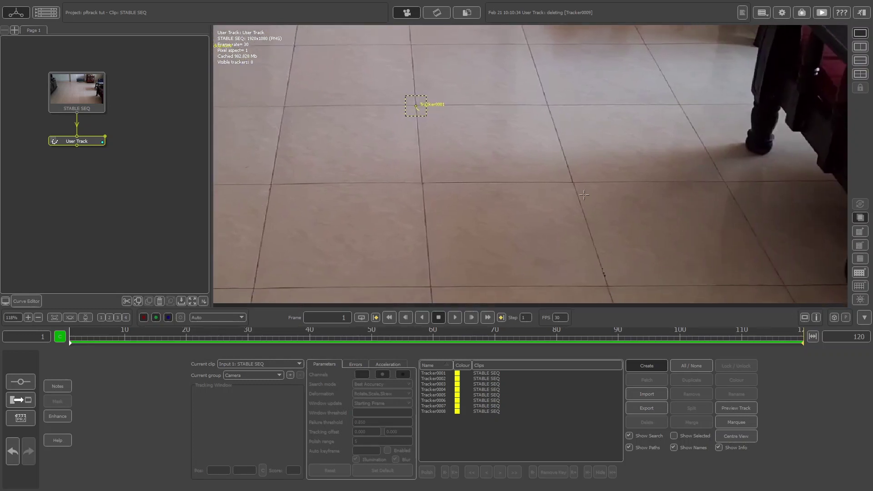
middle_drag(587, 207, 617, 149)
scroll(616, 150, up, 2)
scroll(617, 149, up, 1)
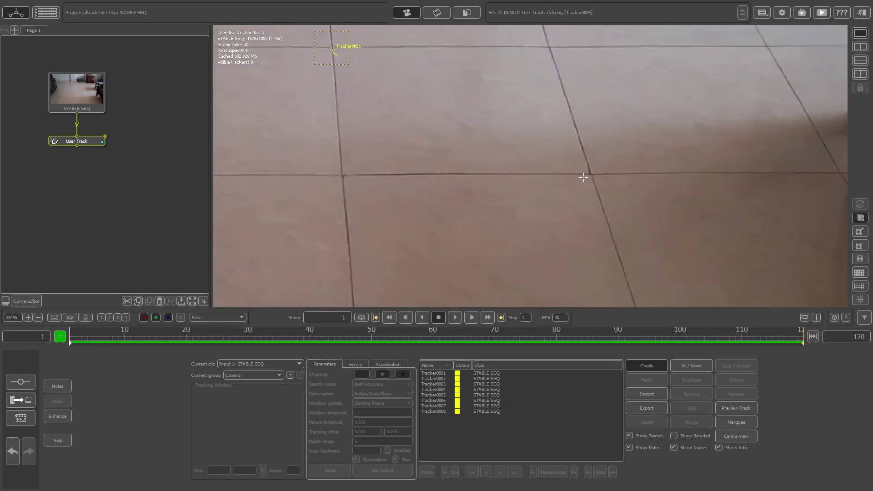
Create Tracker0009 on the tile grout intersection and centre it exactly on the corner
click(590, 175)
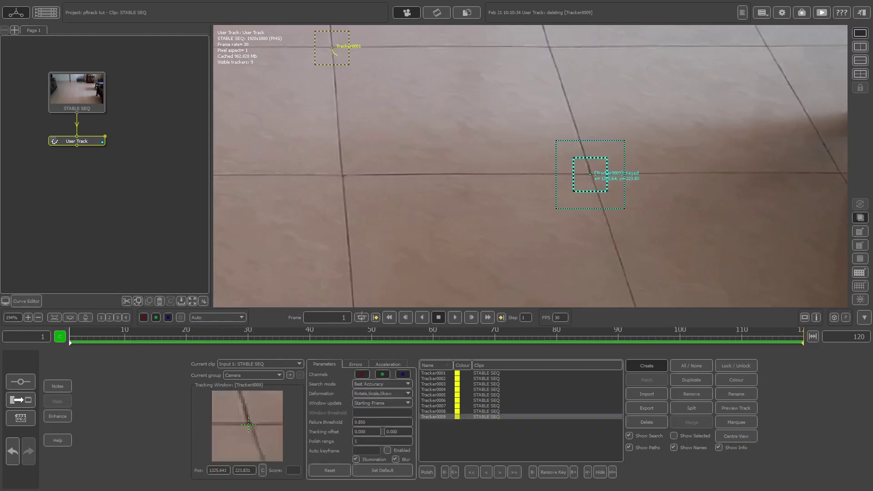
drag(233, 440, 233, 438)
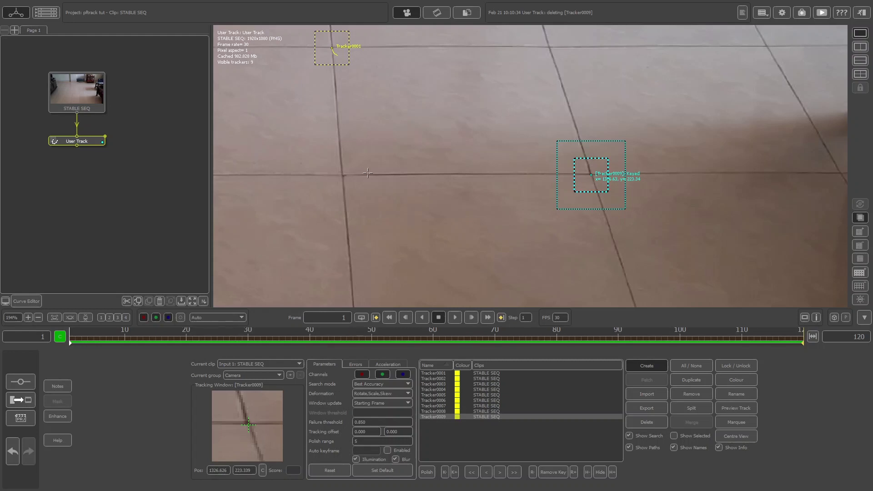
scroll(367, 172, down, 2)
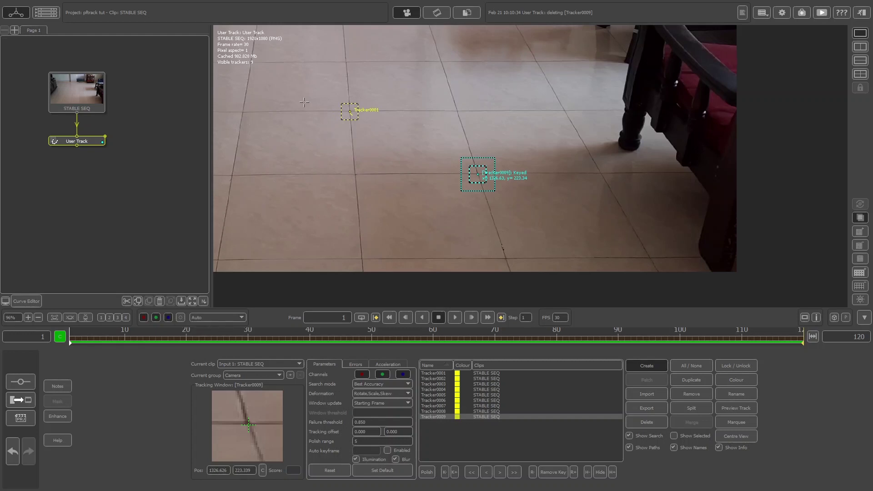
Zoom the viewer out to the whole frame showing all nine trackers
middle_drag(330, 136, 411, 203)
scroll(368, 143, down, 1)
scroll(367, 144, down, 1)
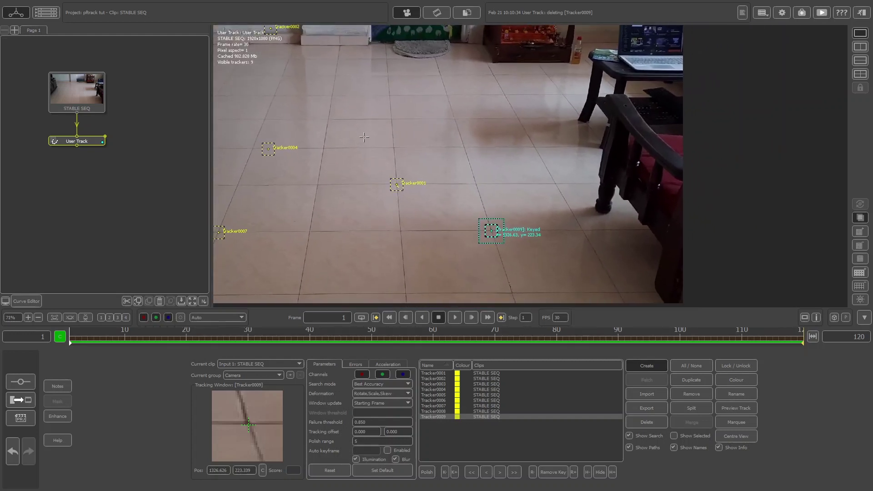
middle_drag(367, 144, 396, 173)
scroll(396, 173, down, 2)
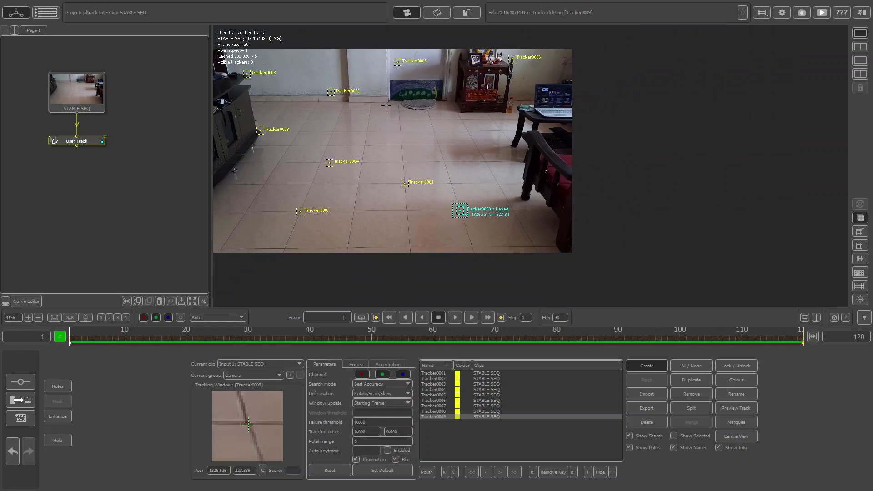
middle_drag(357, 108, 420, 138)
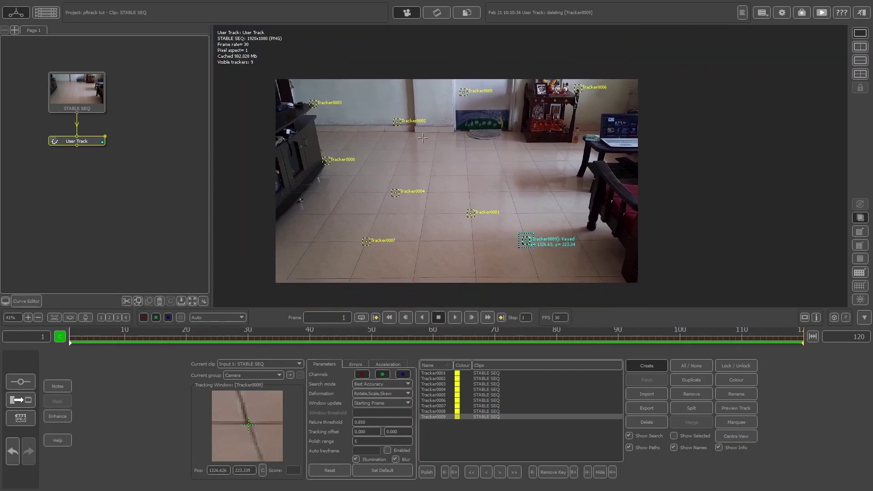
Lock Tracker0001 and select Tracker0002 through Tracker0009 in the tracker list
click(481, 374)
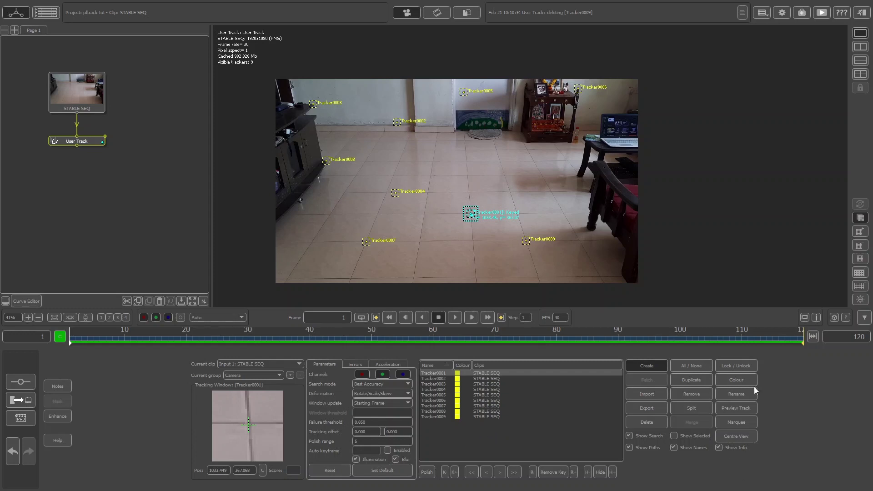
click(727, 365)
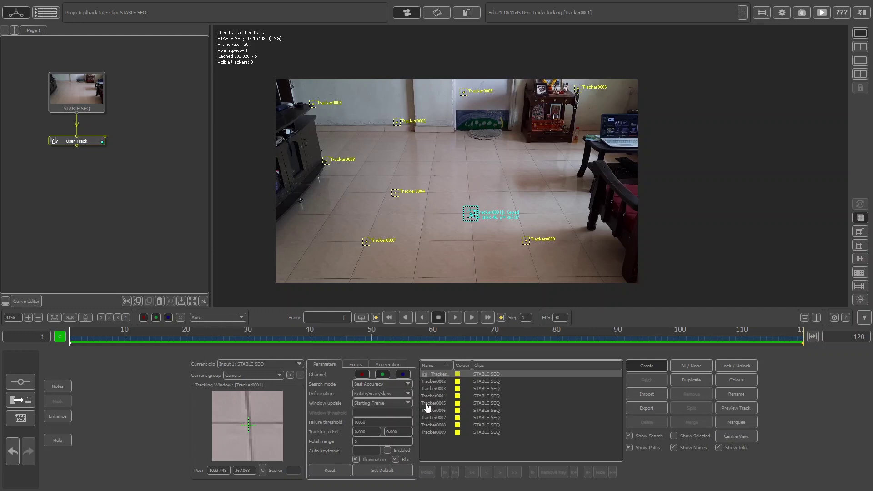
click(491, 383)
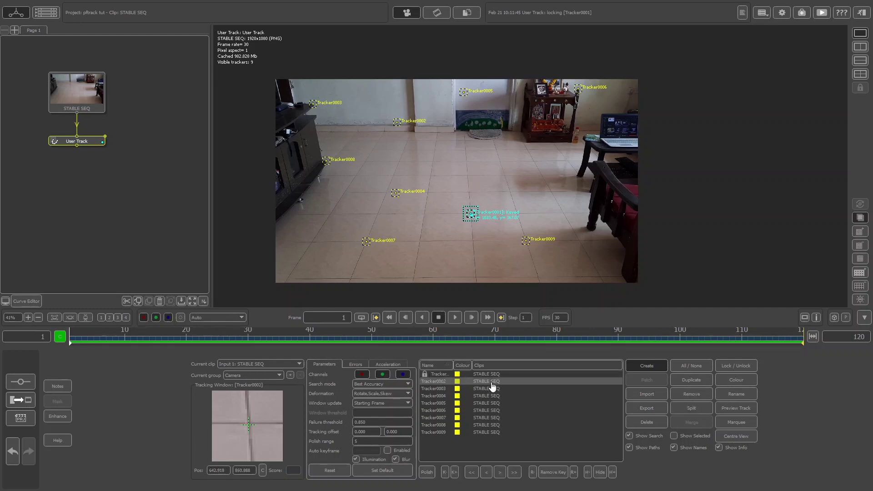
shift+click(483, 432)
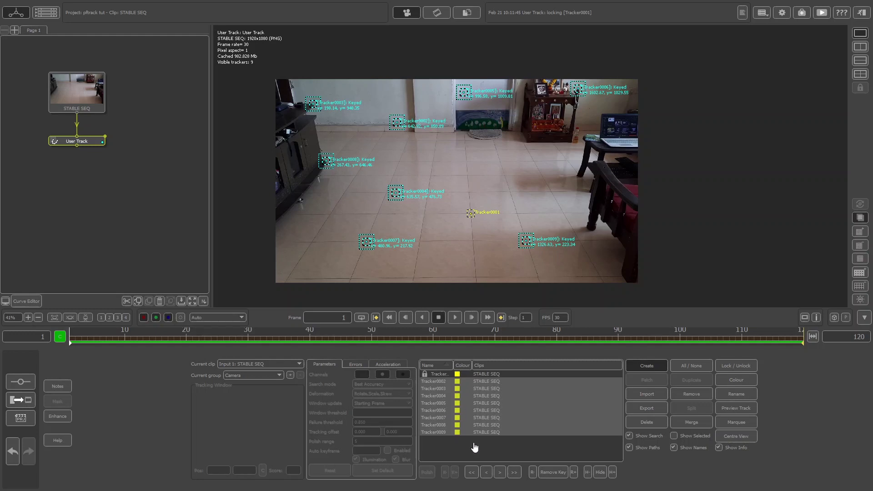
click(477, 385)
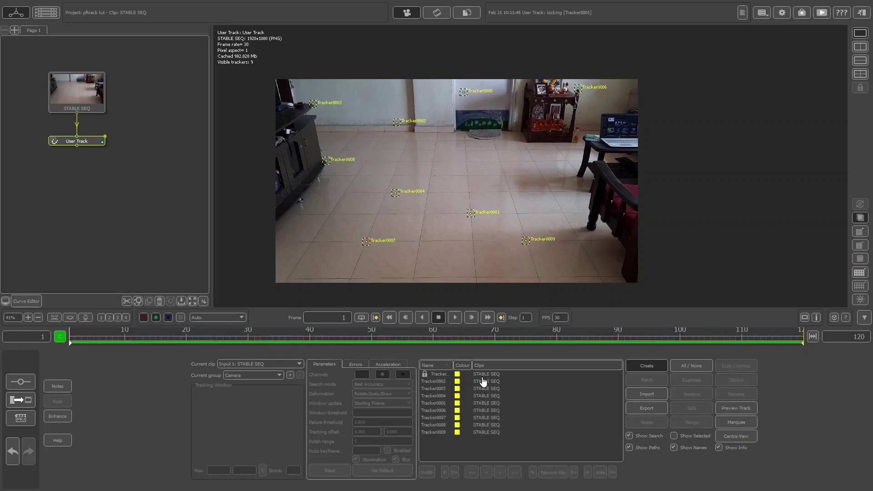
shift+click(477, 435)
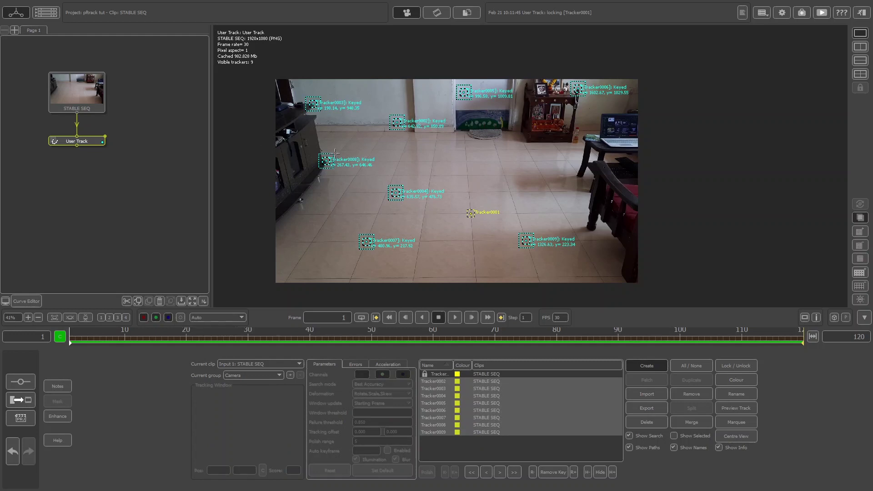
Track Tracker0002–0009 forward to frame 120, then check Tracker0002 and Tracker0003 scores
key(ctrl+Right)
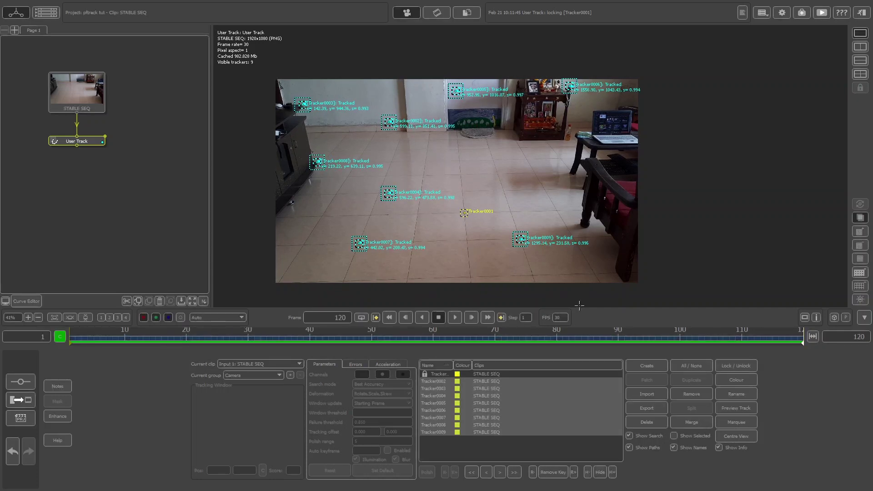
drag(803, 338, 848, 332)
click(482, 383)
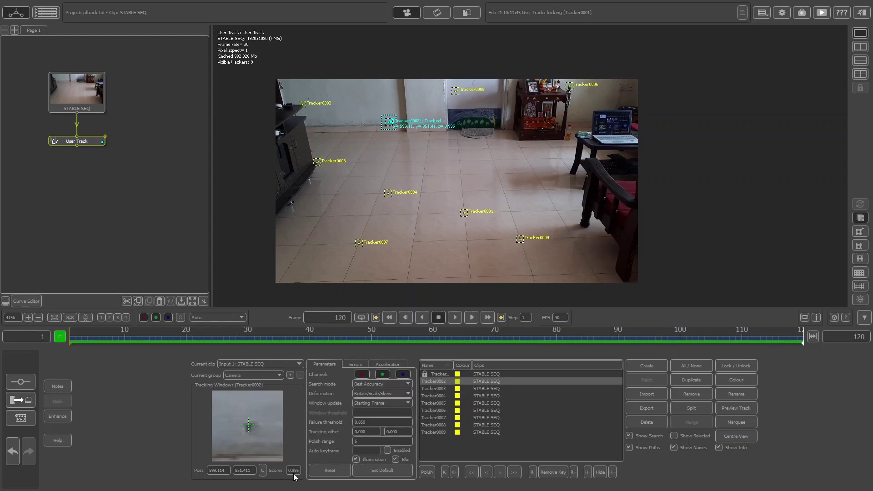
click(486, 389)
Review the Tracker0004 and Tracker0002 tracks by scrubbing the timeline
click(488, 396)
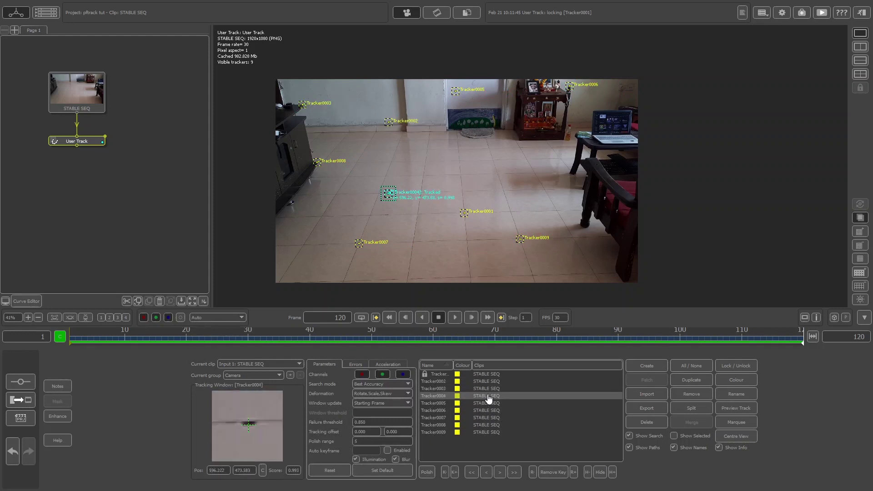
drag(804, 344, 643, 340)
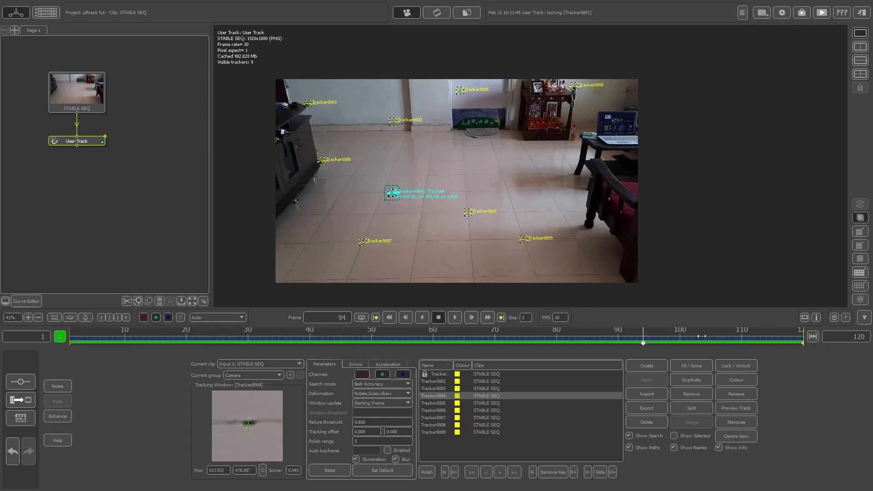
click(488, 383)
Lock Tracker0002 through Tracker0009, return to frame 1 and clear the selection
shift+click(477, 432)
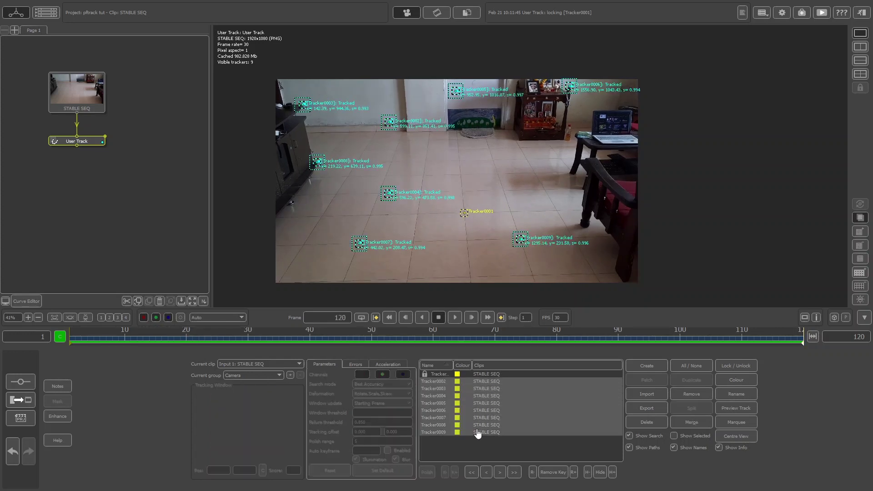
click(729, 366)
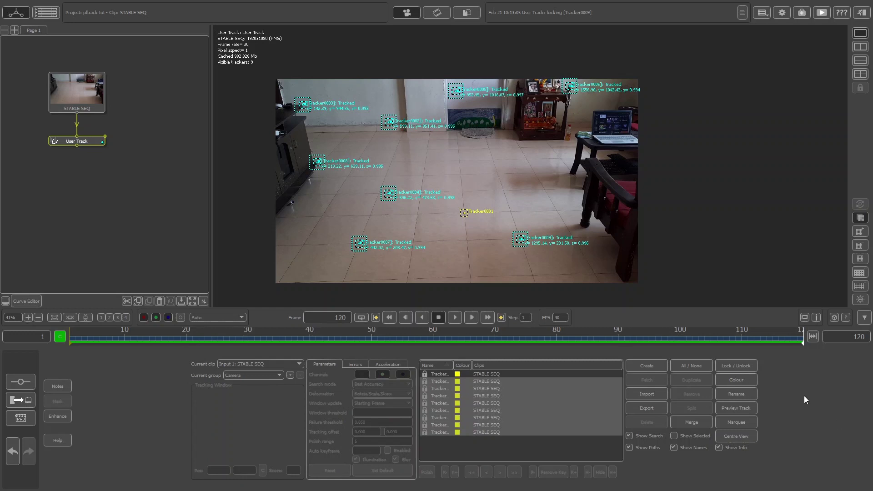
key(Home)
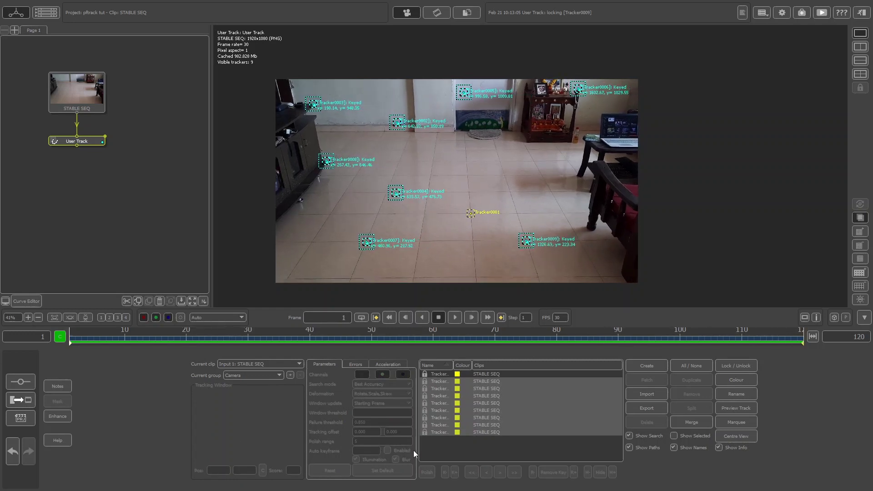
click(430, 458)
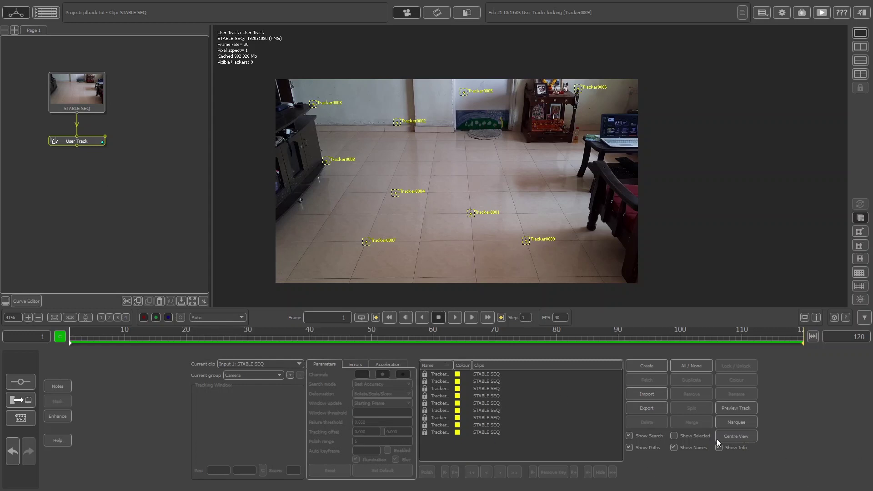
Insert a Camera Solver node below User Track via Solving > Camera Solver
right_click(85, 139)
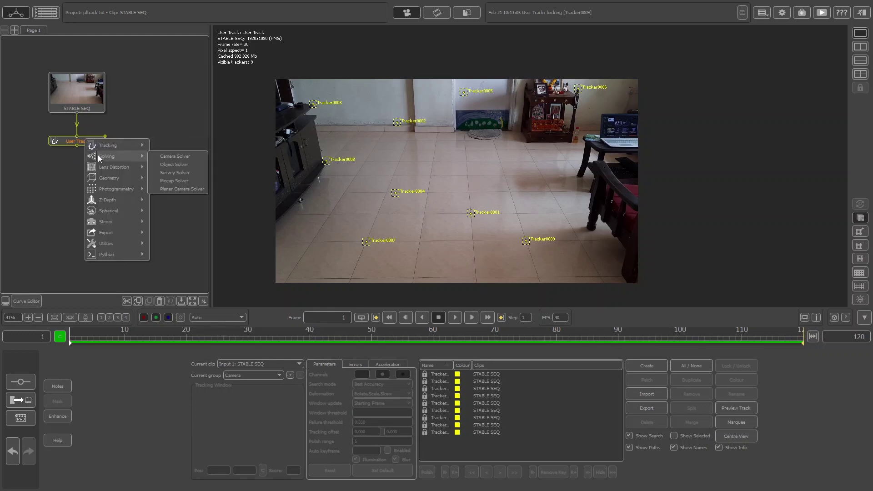
click(162, 157)
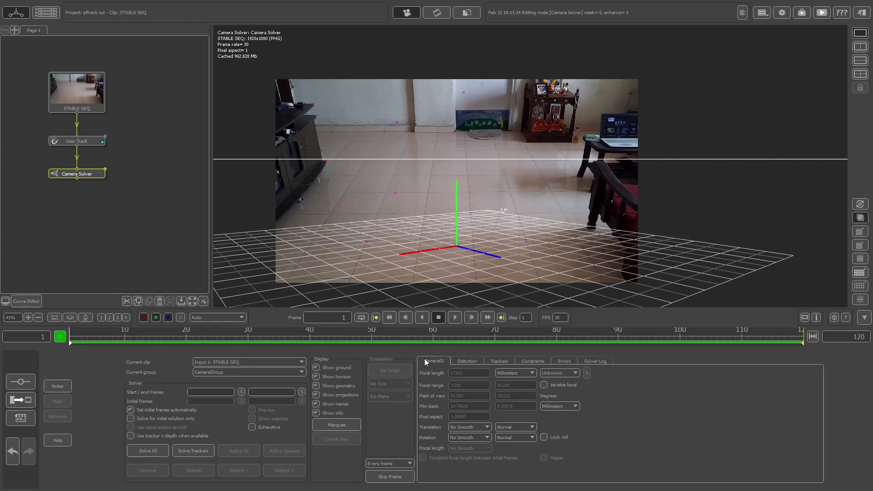
Set the camera's focal length to Unknown and pick a tracker near the grid centre
click(575, 373)
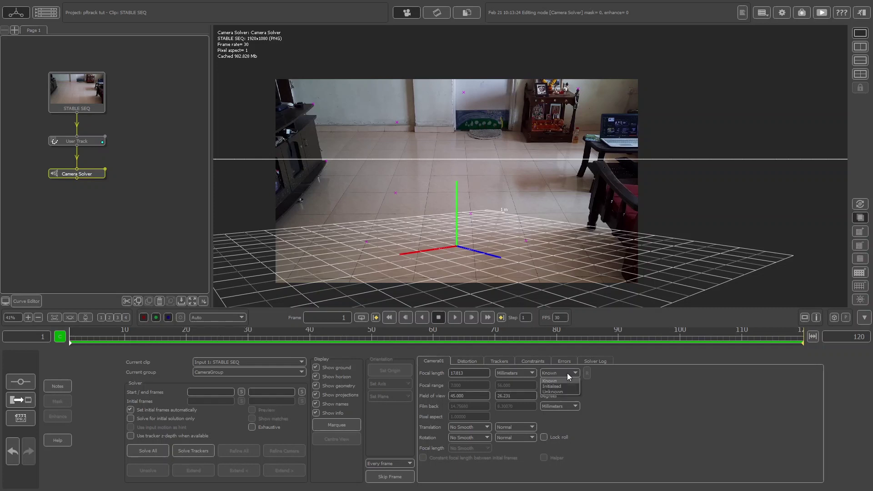
click(552, 392)
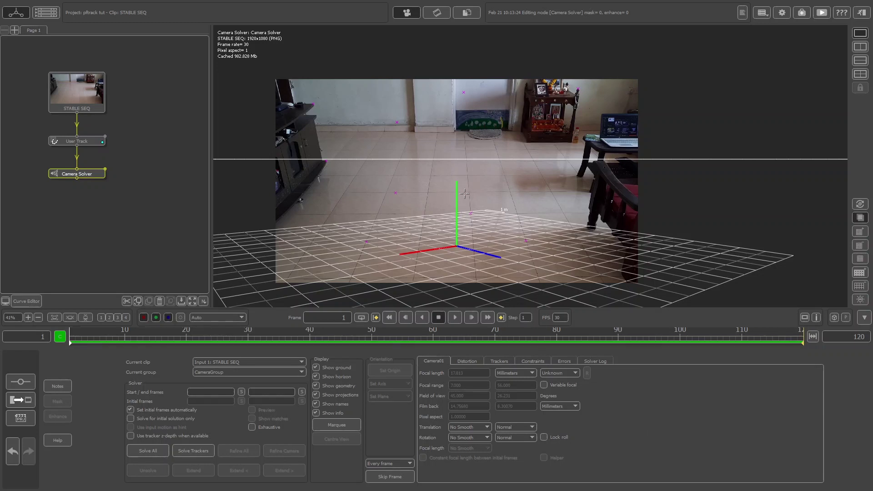
click(471, 213)
Solve the camera over all 120 frames and scrub back to about frame 47
click(146, 451)
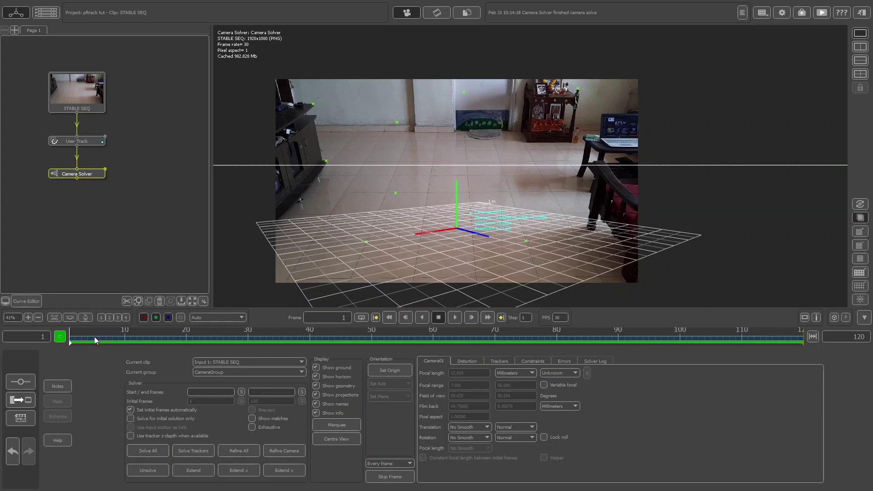
drag(96, 341, 421, 341)
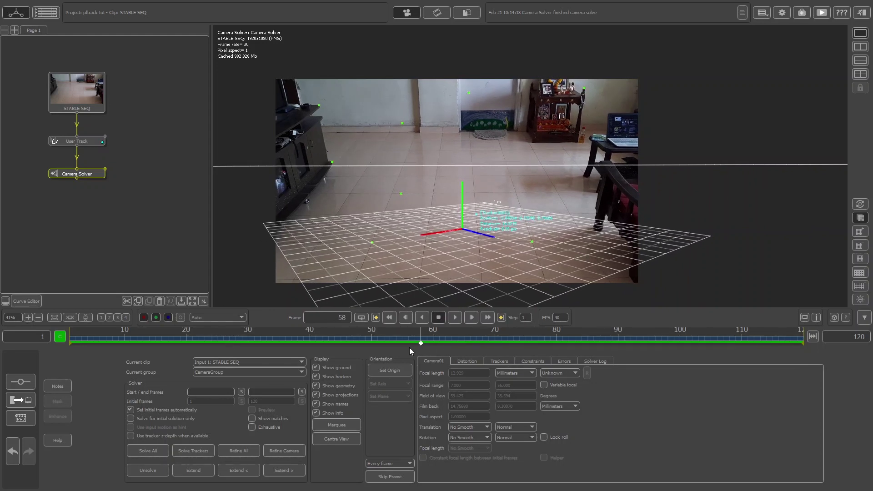
drag(421, 341, 50, 320)
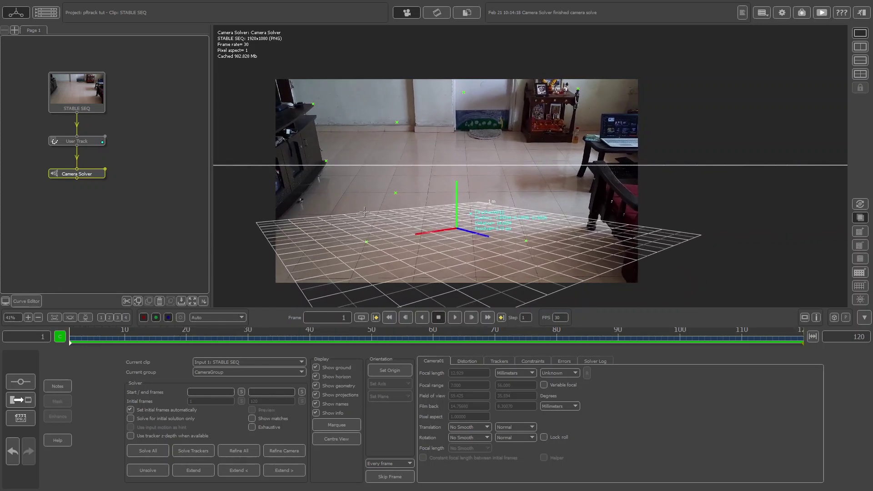
Attach an Orient Scene node below Camera Solver via Utilities > Orient Scene
right_click(89, 176)
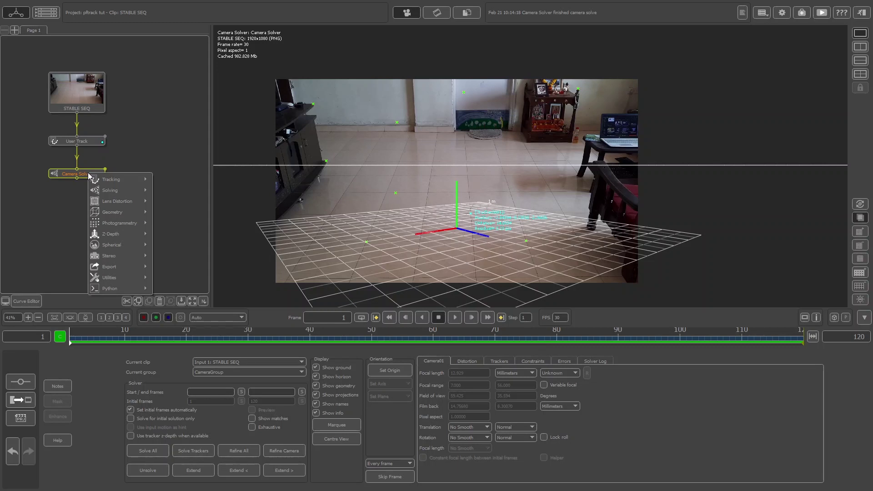
mouse_move(107, 280)
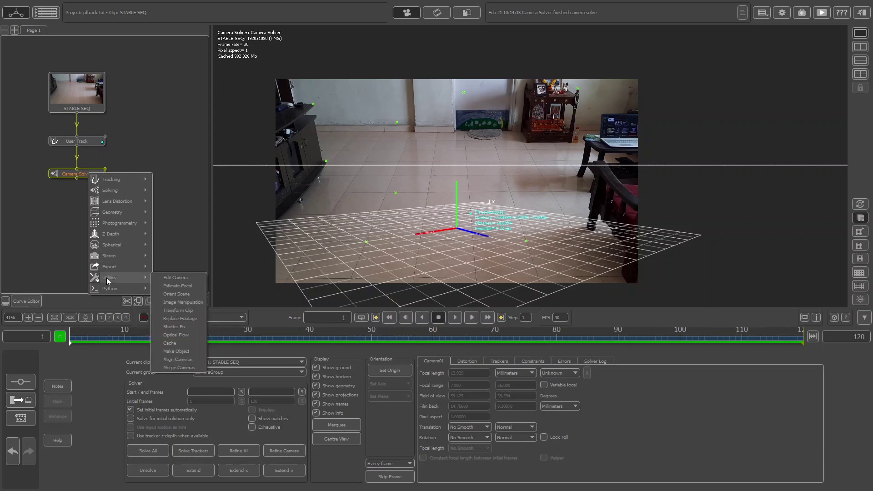
click(164, 294)
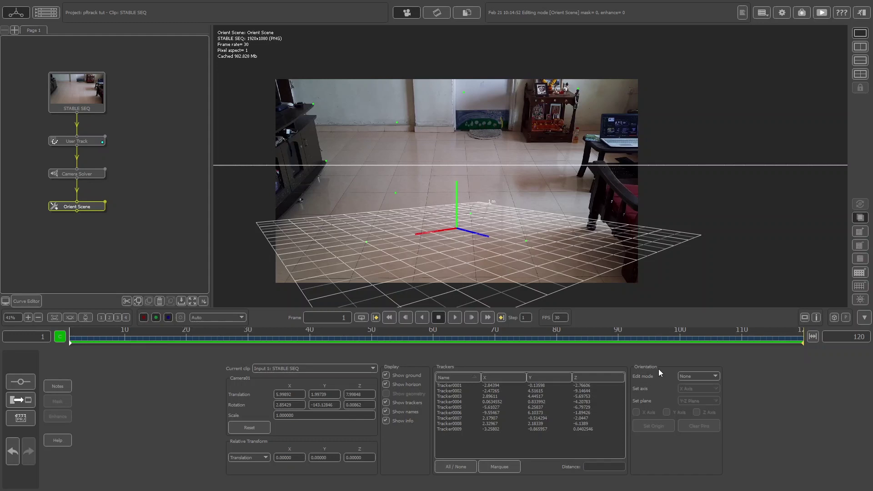
Change the Orientation edit mode from Rotate to Axes to show red, green and blue guides
click(715, 377)
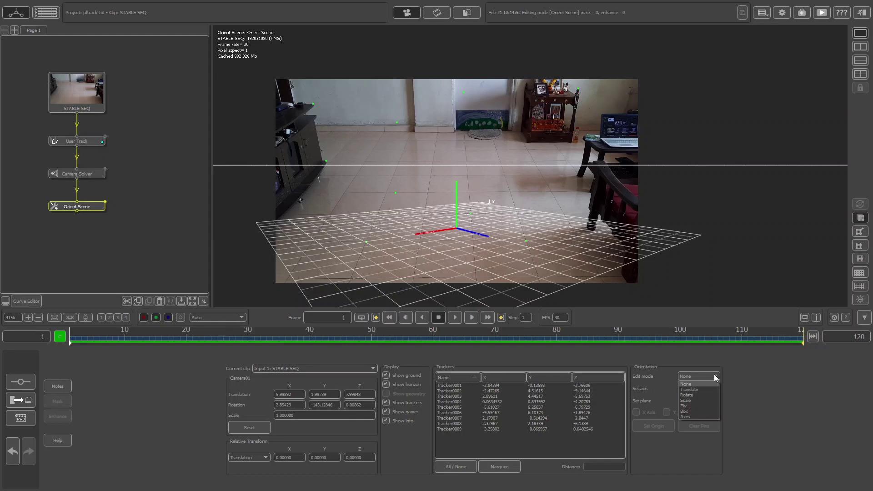
click(687, 395)
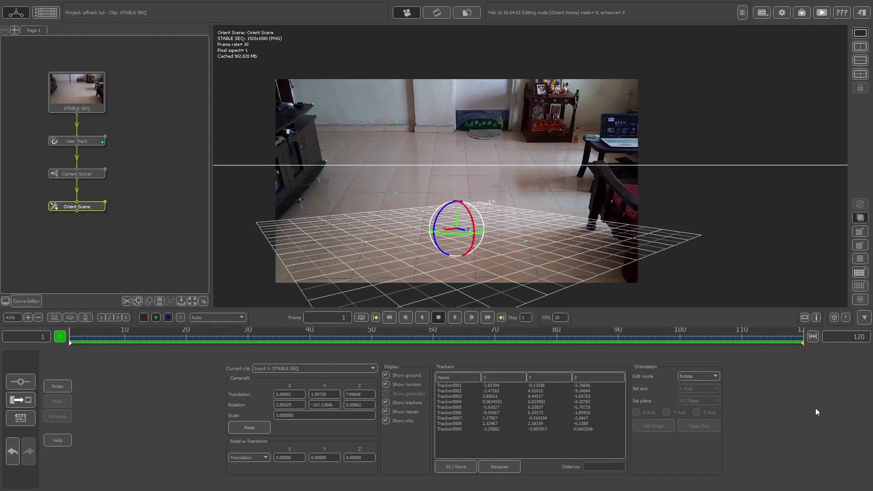
click(684, 376)
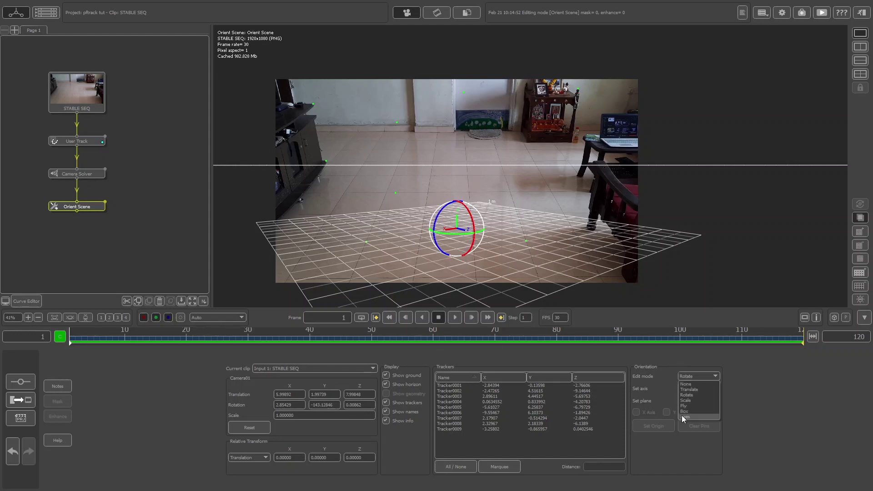
click(681, 416)
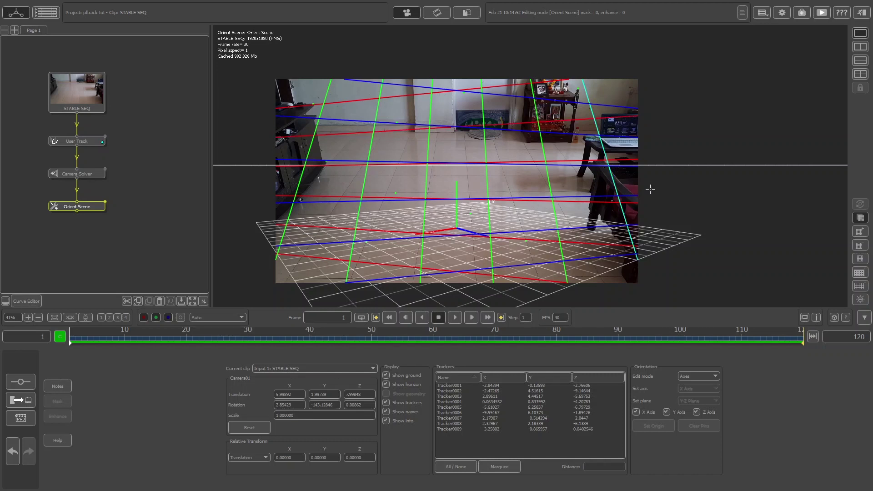
Hide the blue Z-axis and green Y-axis guide lines so only the red X-axis lines remain
click(696, 412)
click(667, 411)
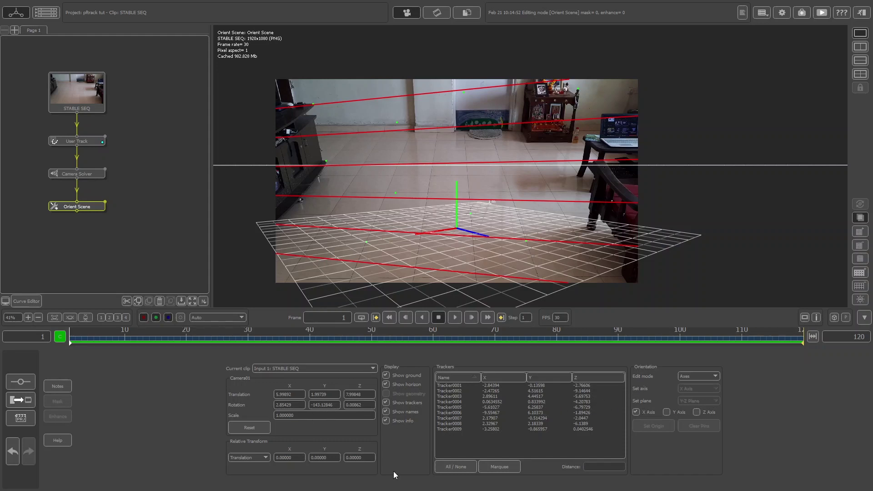
Hide the ground grid and align the lower X-axis line along a floor tile joint
click(386, 376)
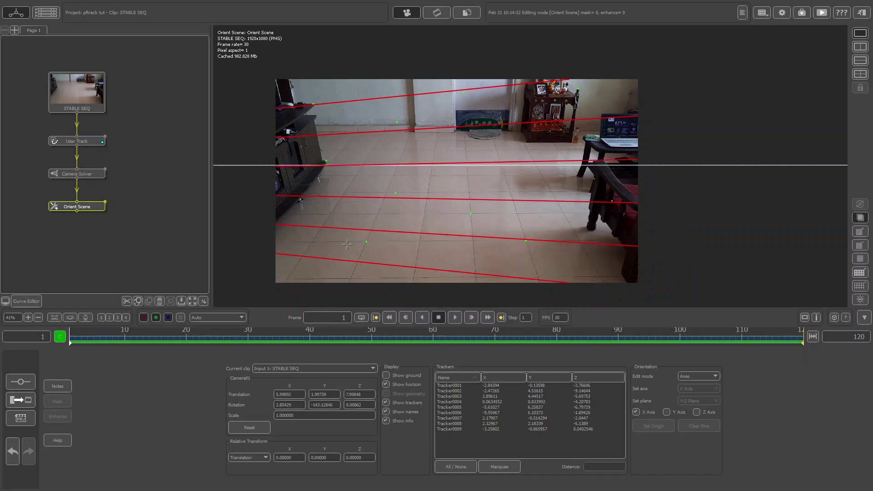
scroll(347, 244, up, 6)
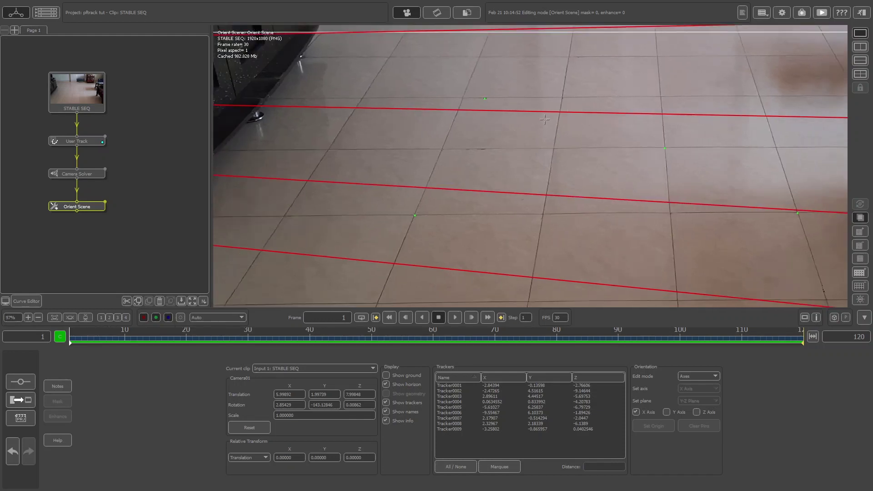
scroll(536, 109, down, 2)
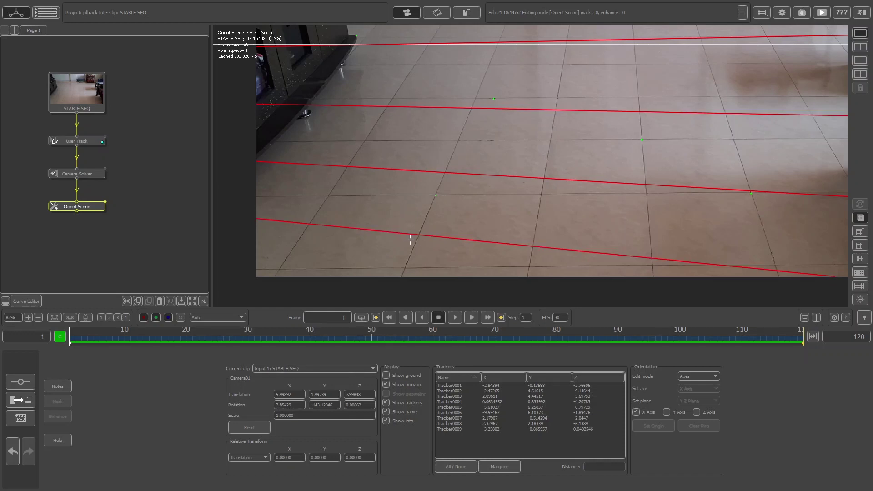
drag(398, 233, 362, 274)
scroll(545, 191, down, 5)
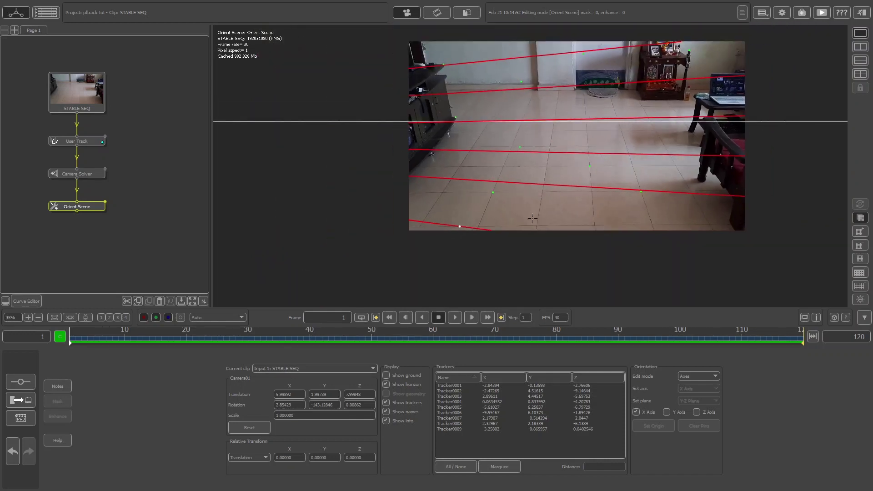
drag(483, 229, 708, 238)
Align the upper X-axis line with a tile joint, then hide the X-axis lines
scroll(321, 133, up, 5)
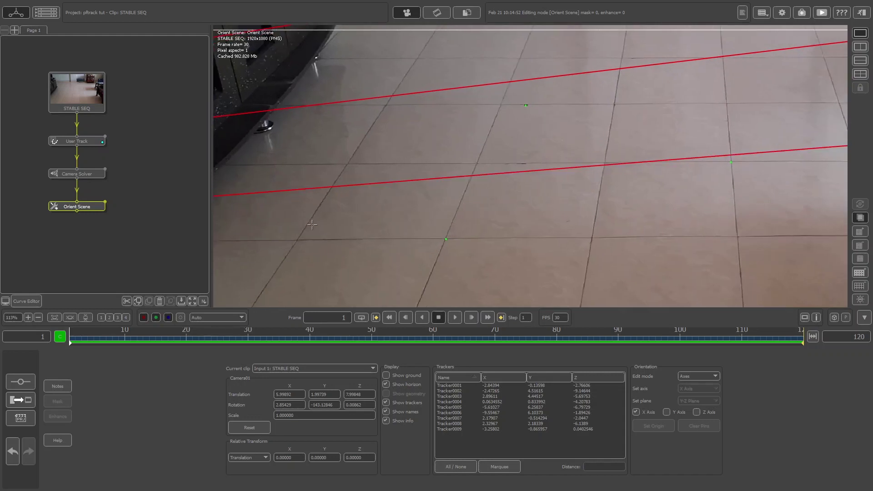
mouse_move(358, 186)
mouse_down()
mouse_move(362, 161)
mouse_move(380, 164)
mouse_move(365, 164)
mouse_up()
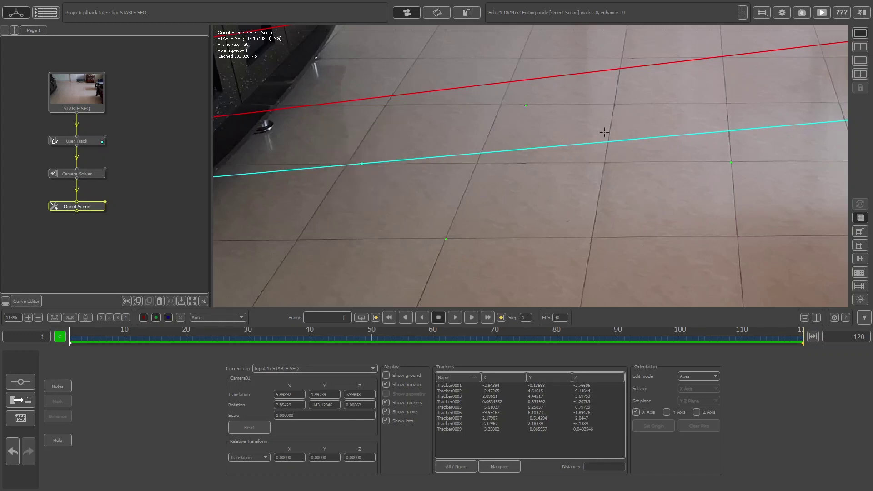
drag(667, 136, 784, 161)
scroll(590, 93, down, 3)
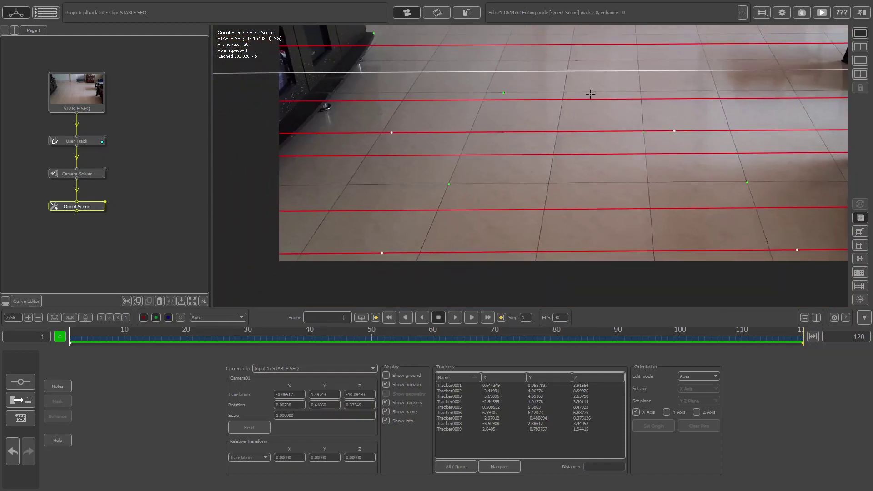
scroll(510, 110, down, 2)
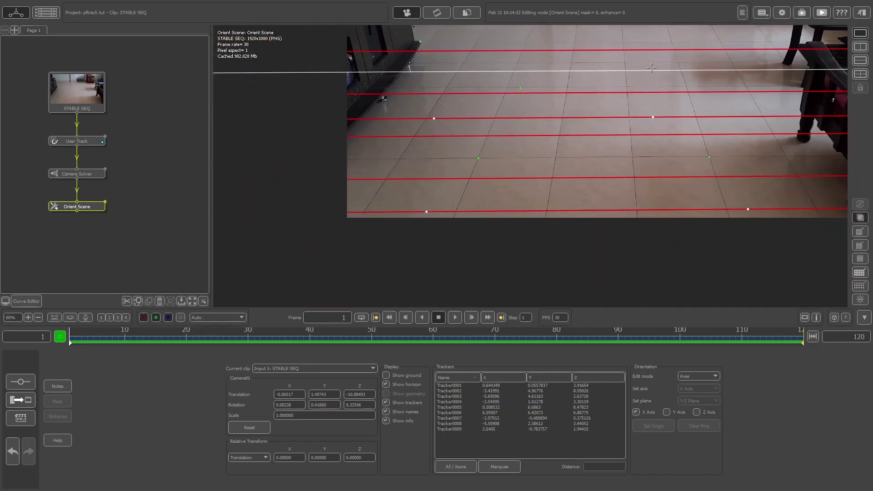
middle_drag(620, 80, 477, 203)
scroll(477, 203, down, 1)
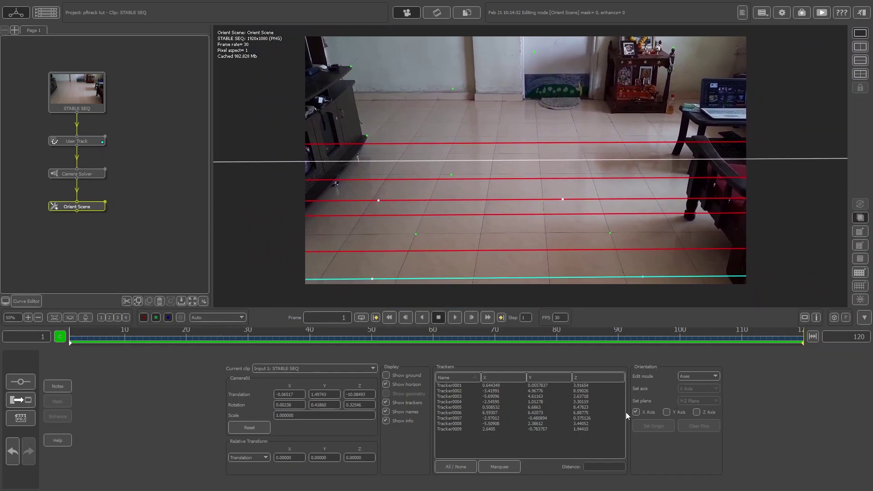
click(636, 412)
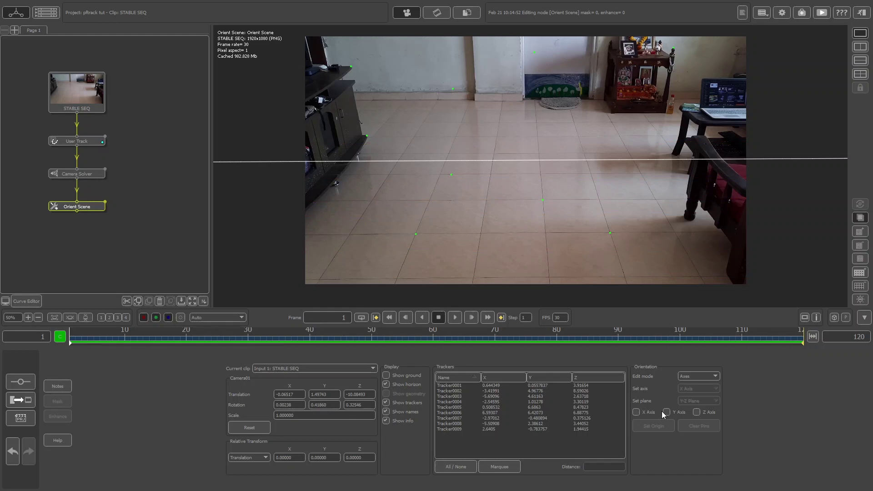
Trace the blue Z-axis lines along the receding floor-tile seams and show the ground grid again
click(696, 413)
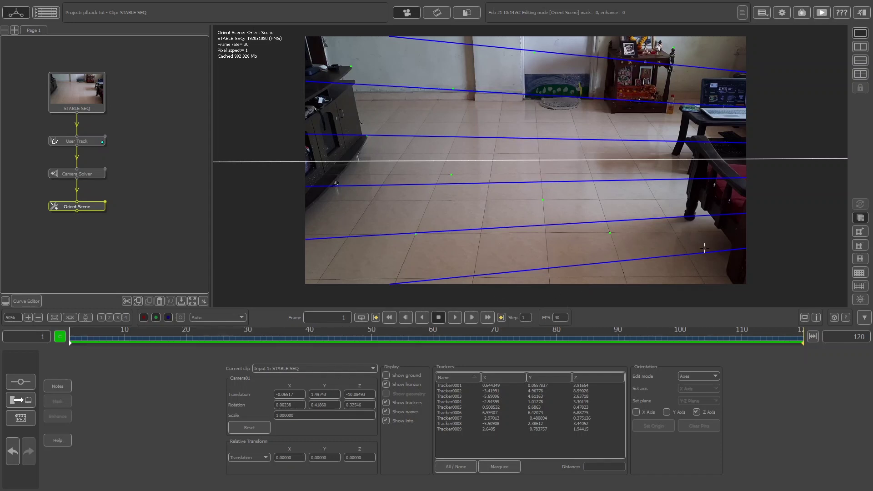
drag(710, 253, 686, 244)
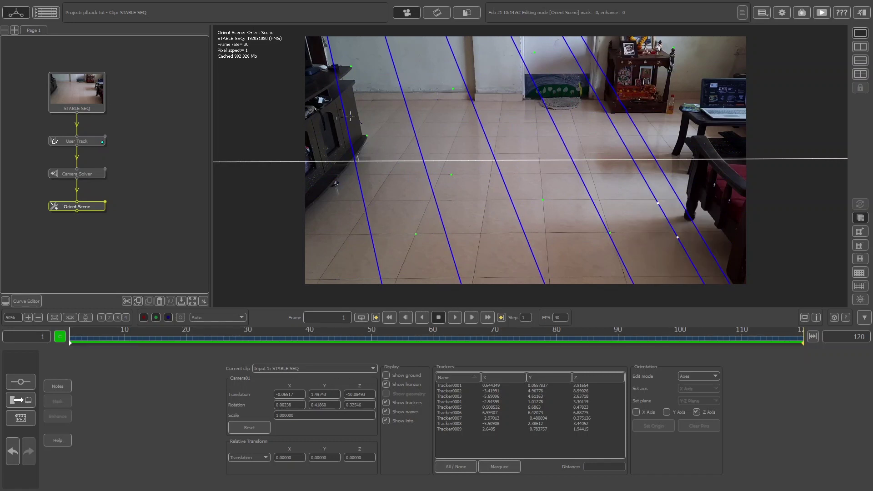
drag(349, 116, 388, 179)
drag(402, 237, 331, 252)
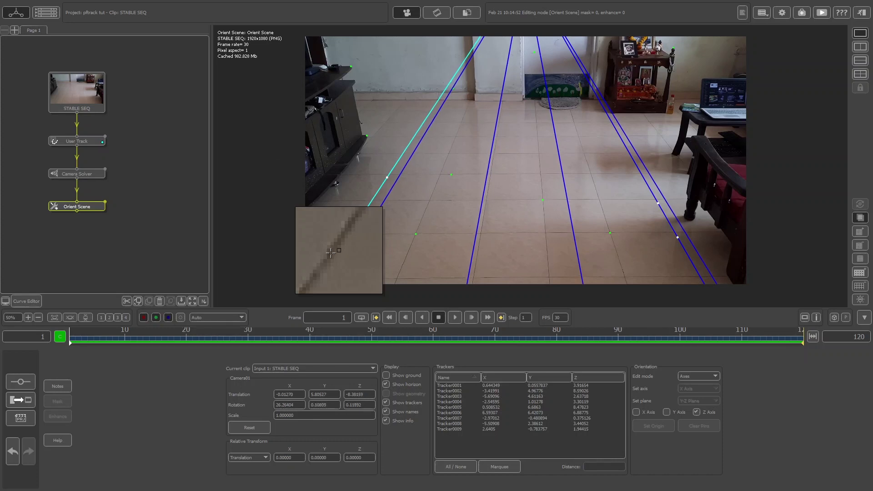
drag(331, 252, 339, 250)
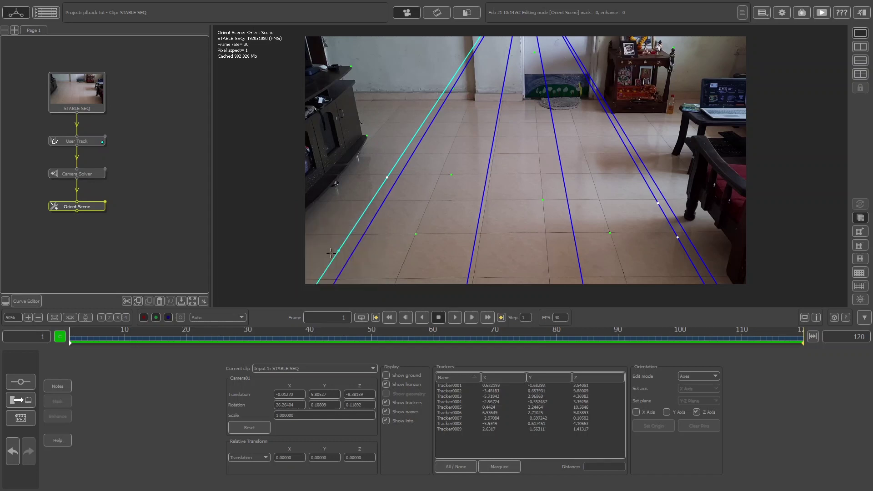
click(386, 376)
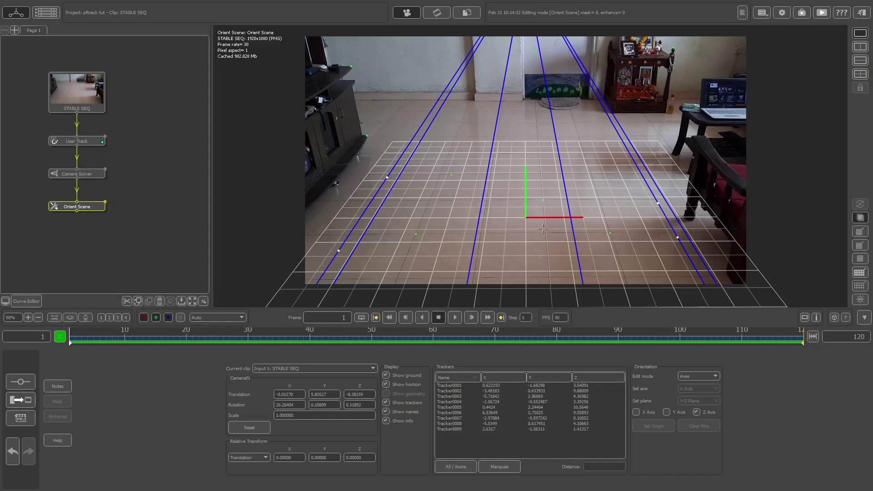
Set Tracker0001 as the scene origin and switch the edit mode to Translate
click(448, 386)
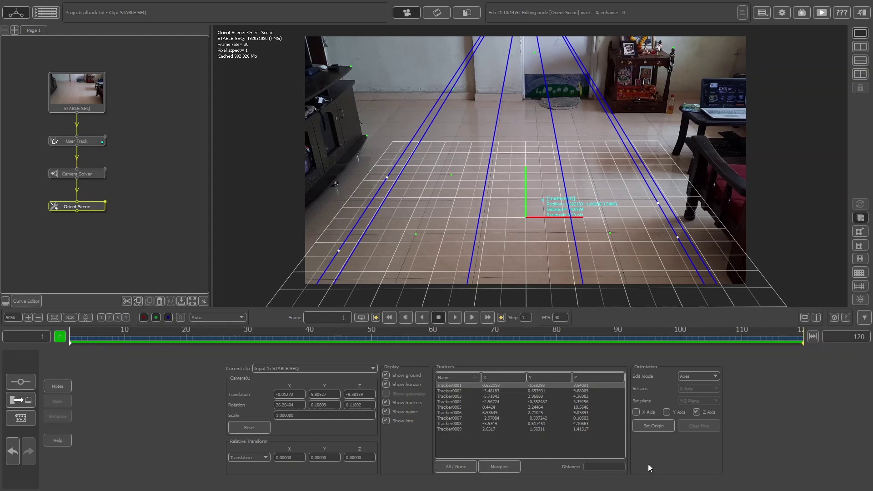
click(645, 426)
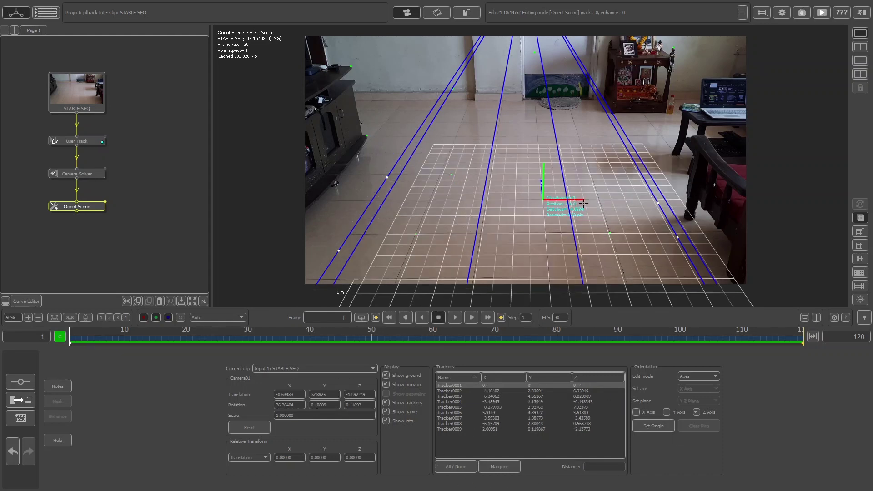
click(700, 376)
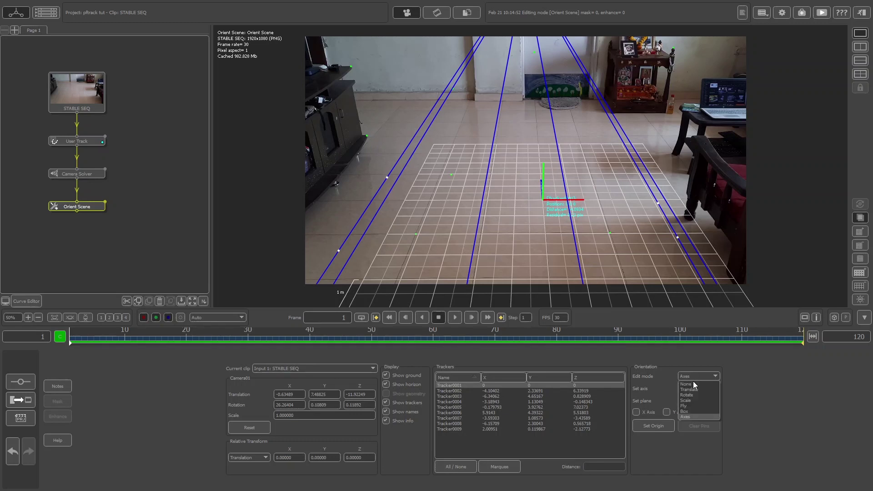
click(687, 389)
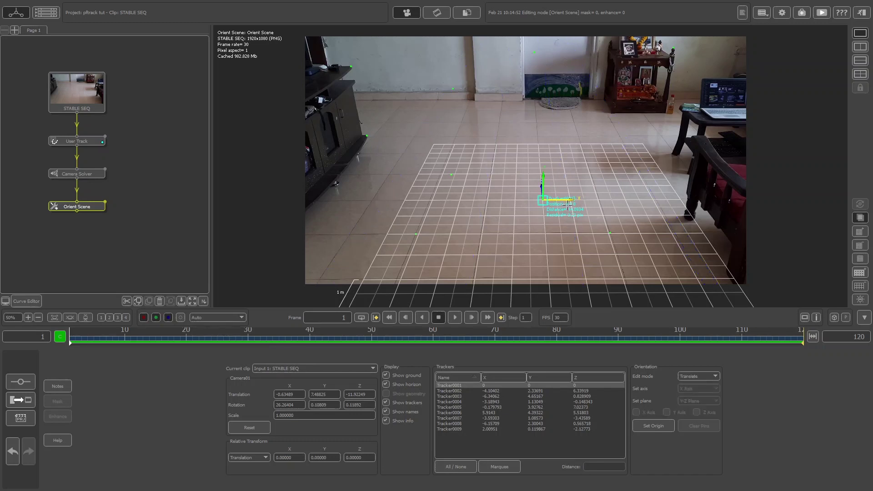
Translate the scene to slide the ground grid sideways and farther back across the floor
drag(572, 200, 556, 200)
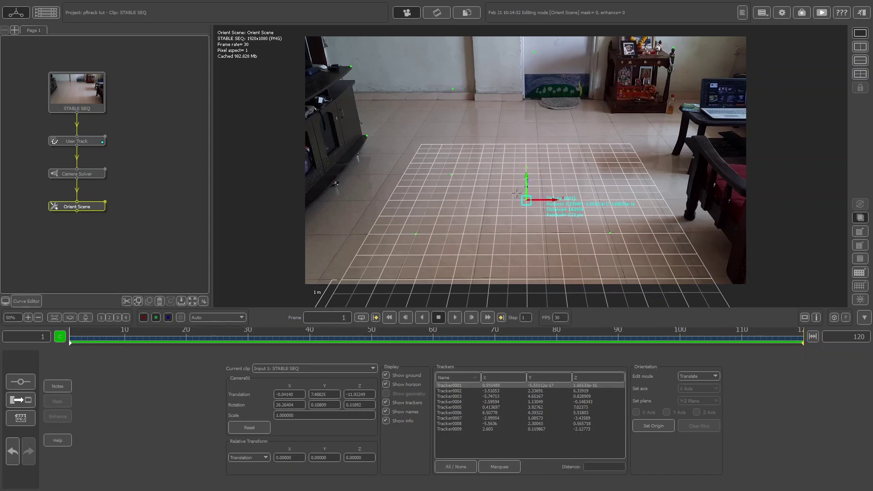
mouse_move(527, 185)
mouse_down()
mouse_move(530, 167)
mouse_move(549, 179)
mouse_move(538, 180)
mouse_up()
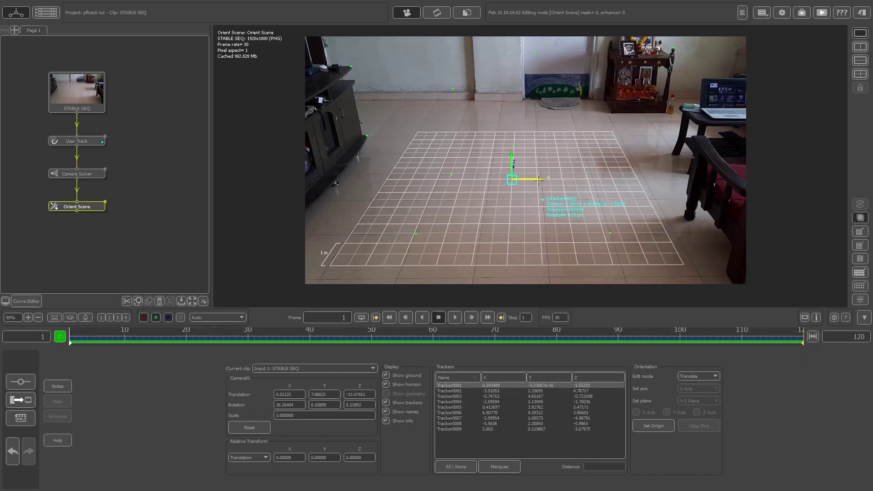
scroll(387, 176, up, 5)
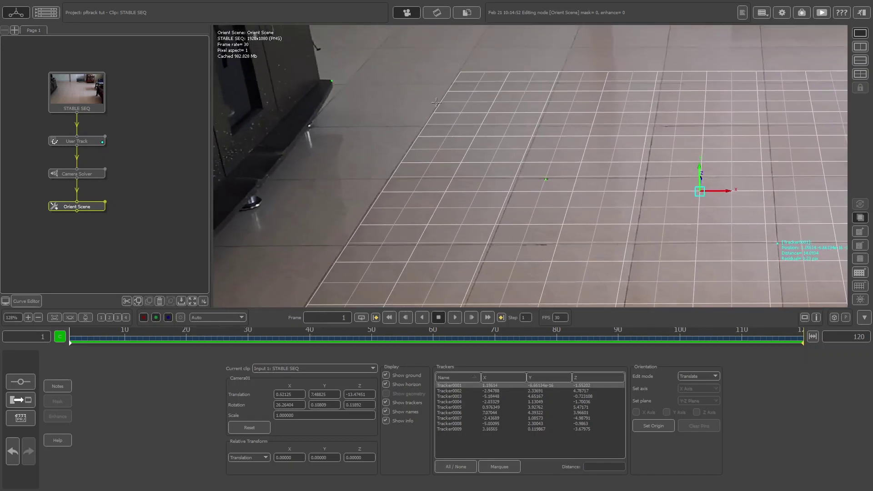
scroll(412, 171, down, 2)
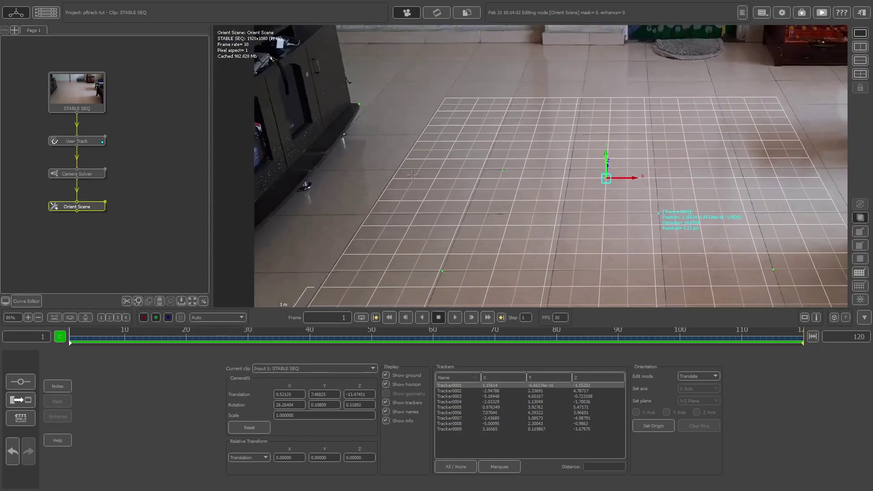
middle_drag(412, 175, 448, 115)
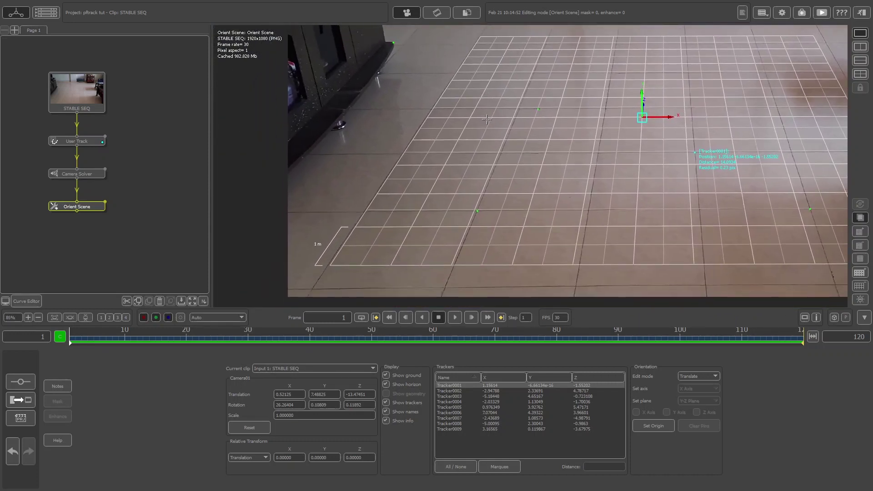
scroll(487, 119, down, 1)
scroll(485, 107, up, 2)
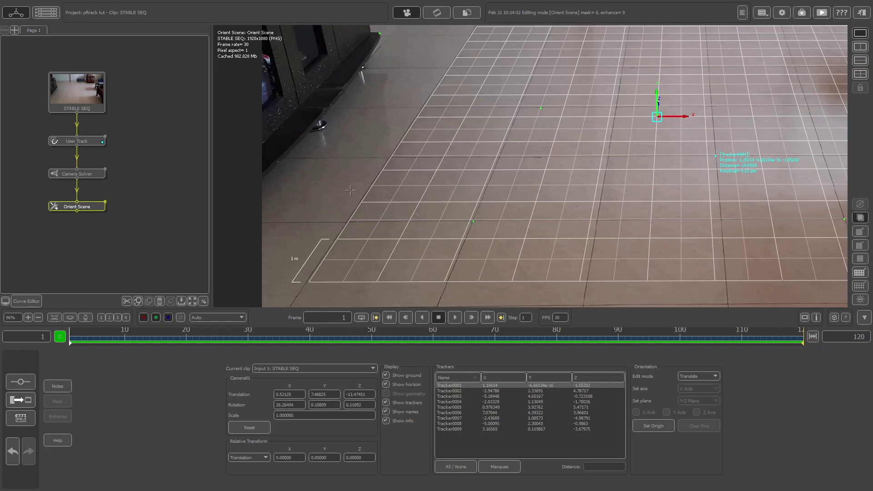
scroll(374, 149, down, 3)
middle_drag(673, 121, 590, 176)
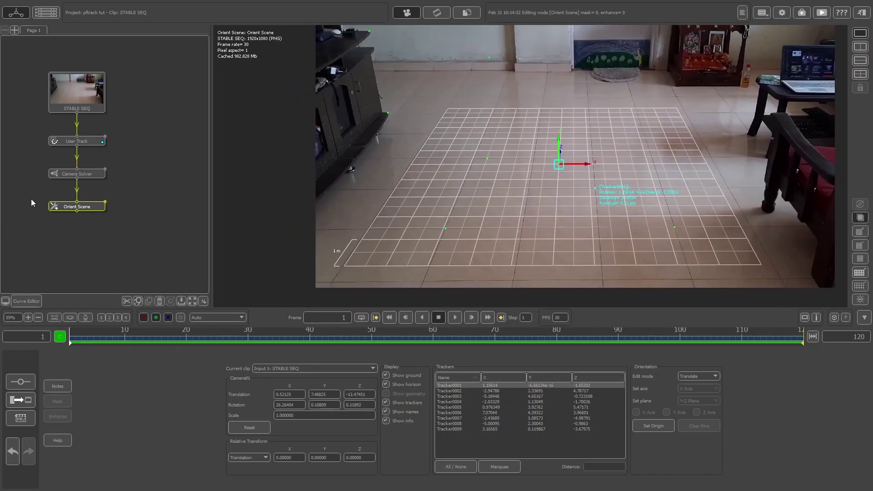
Add a Geometry > Test Object node after Orient Scene and show its ground grid
right_click(90, 213)
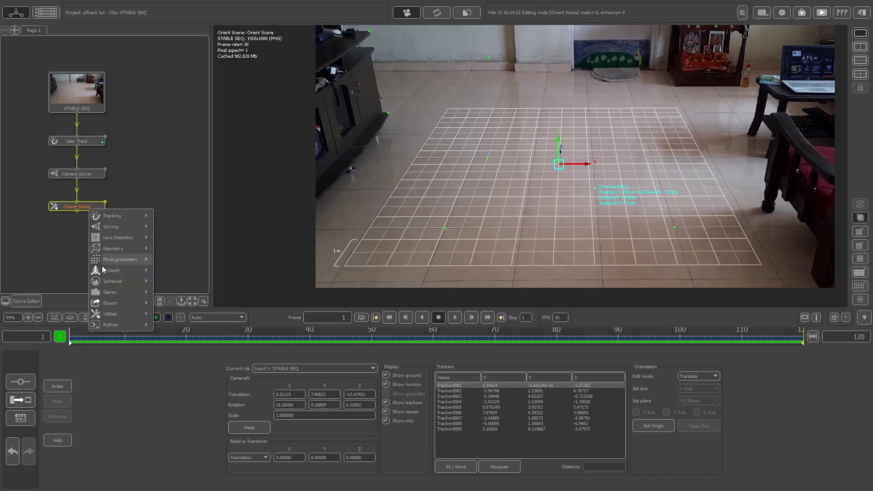
mouse_move(121, 315)
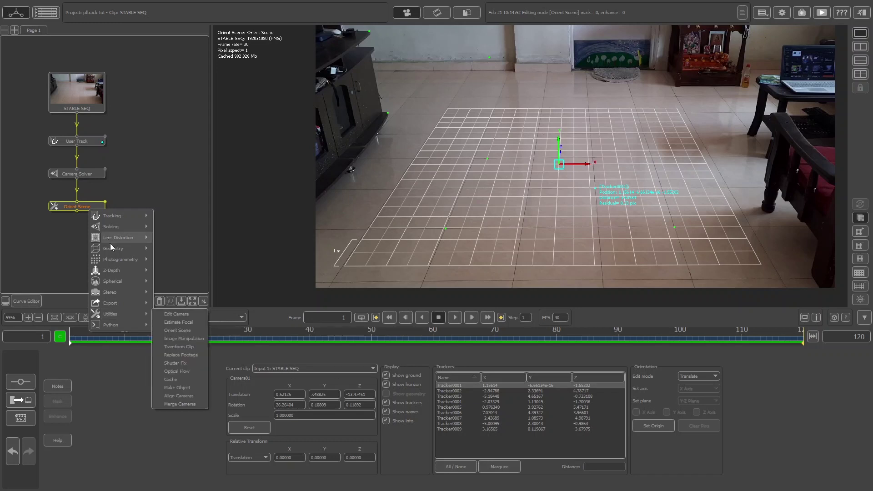
mouse_move(131, 249)
click(189, 248)
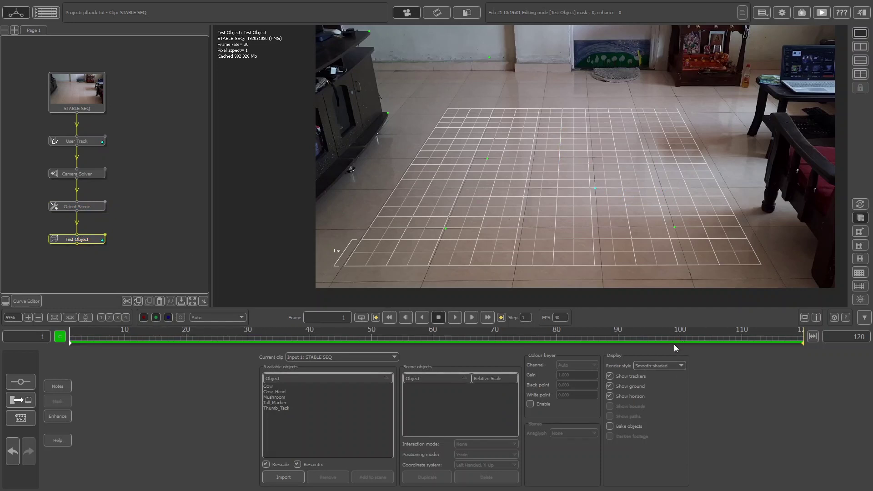
click(610, 386)
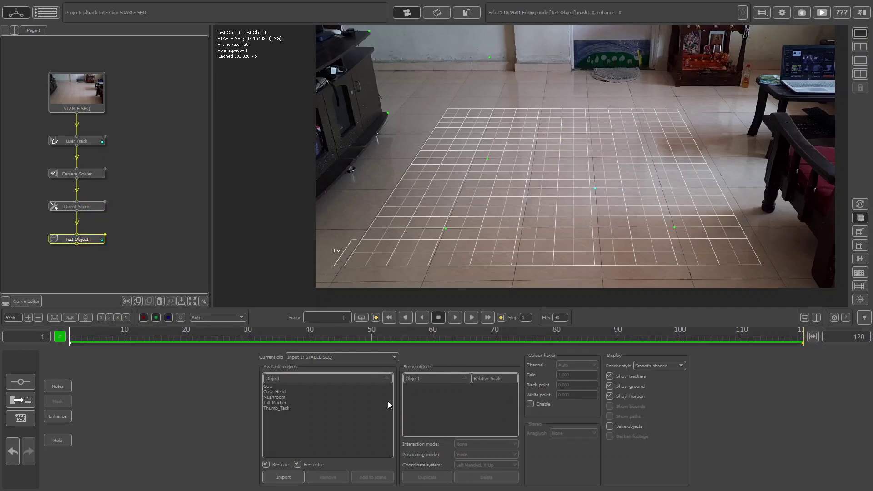
Add the Mushroom model and place it on a tracked floor point using Place at selected feature
double_click(272, 396)
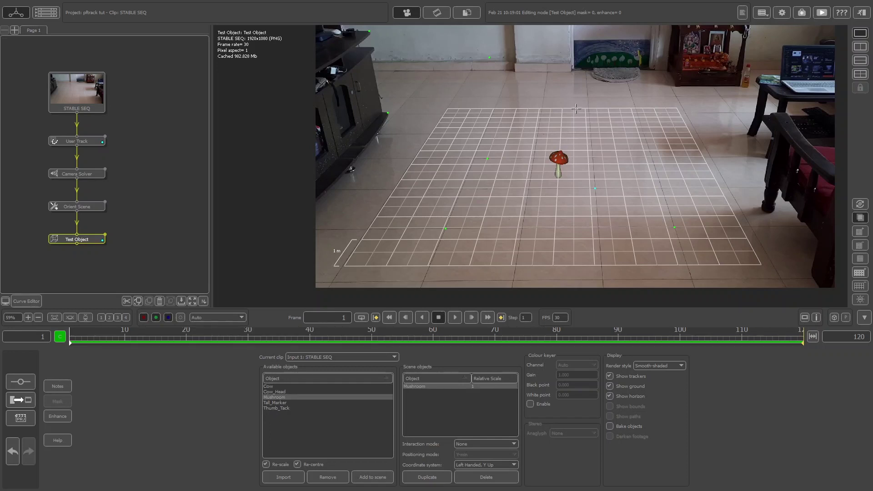
click(469, 444)
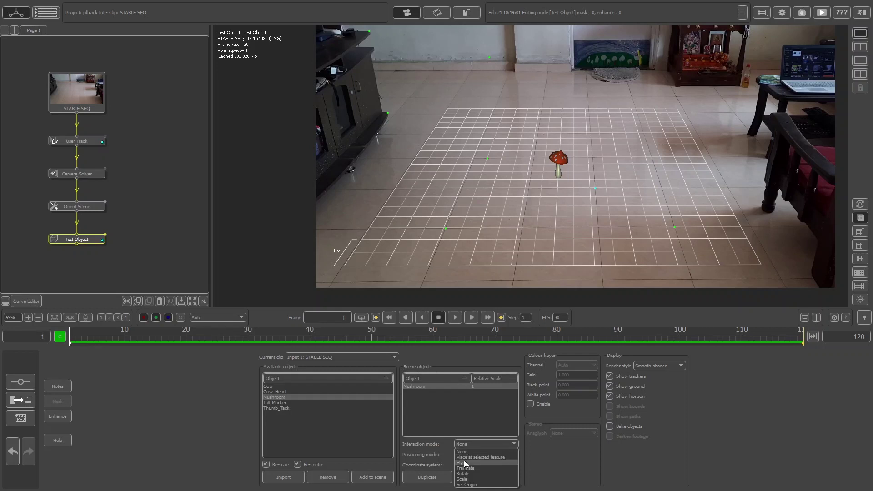
click(468, 457)
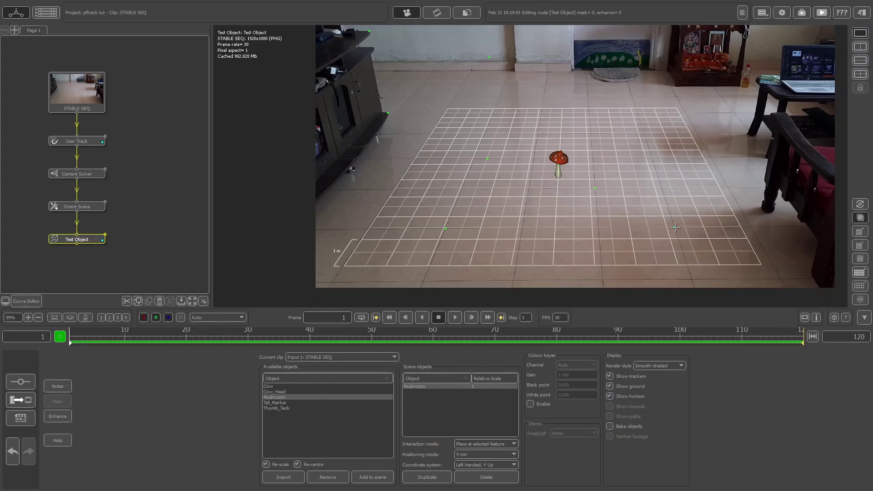
click(675, 228)
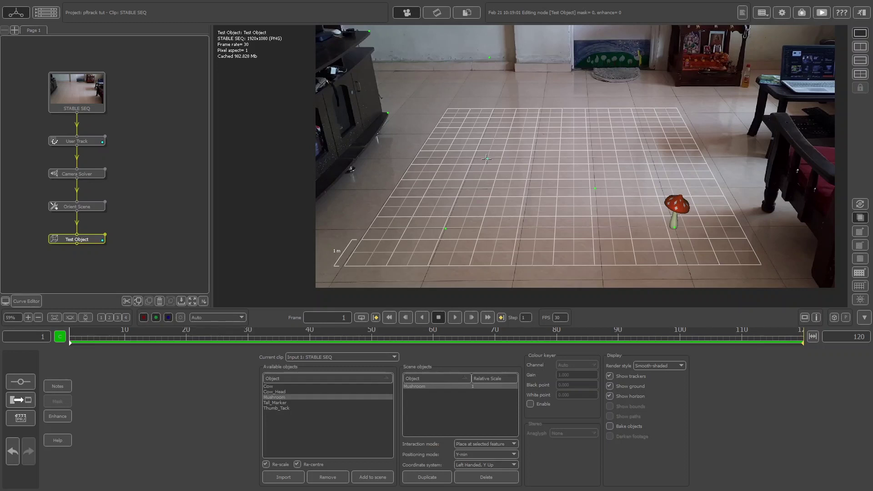
click(486, 159)
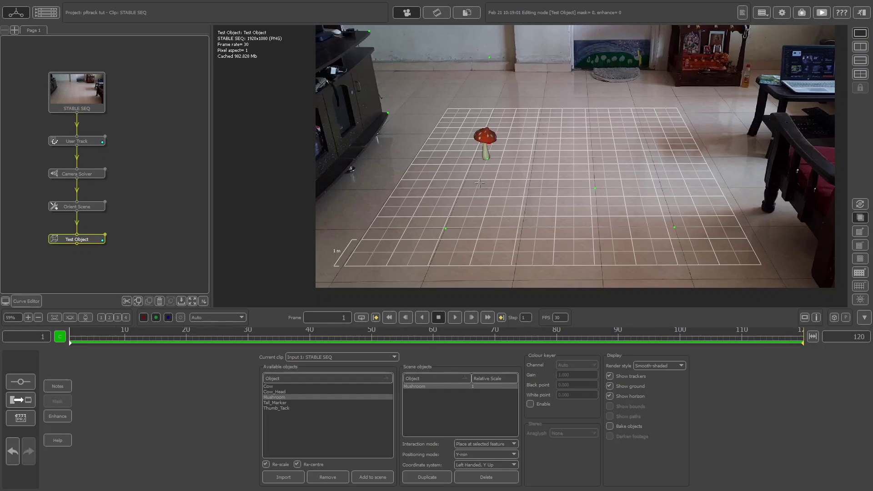
scroll(565, 180, up, 1)
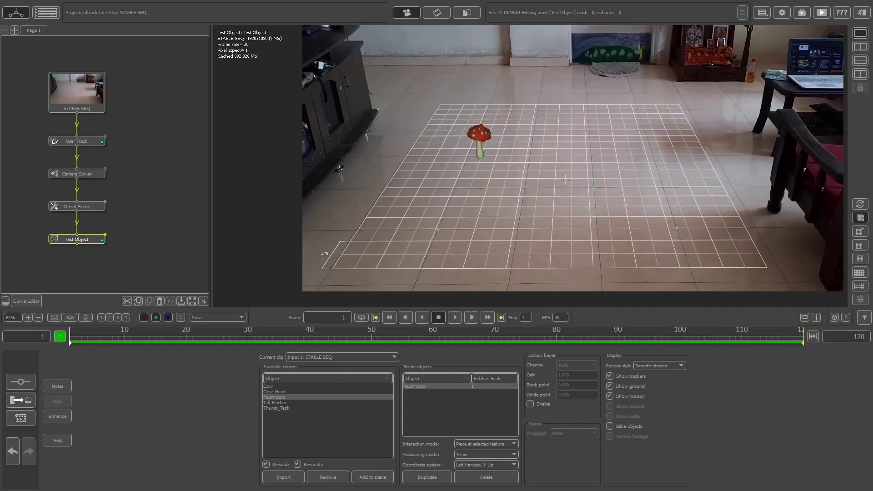
Add a Tall_Marker object and place it on a tracked floor point
double_click(272, 403)
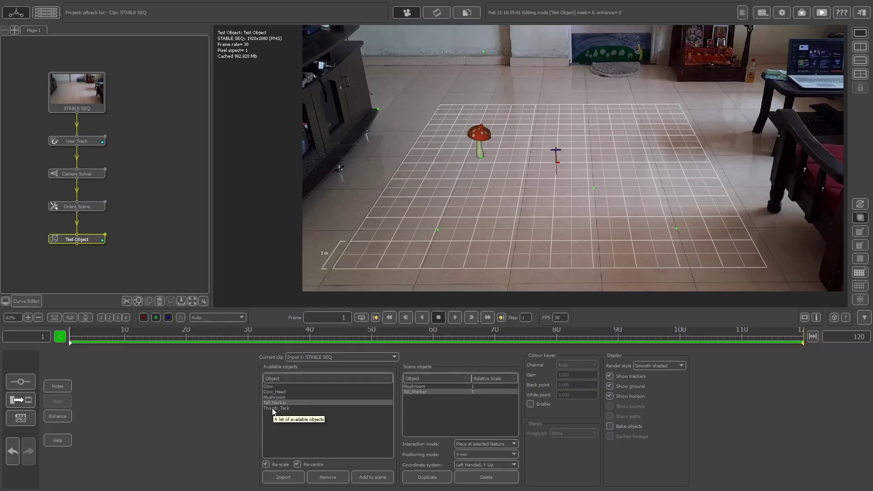
click(273, 408)
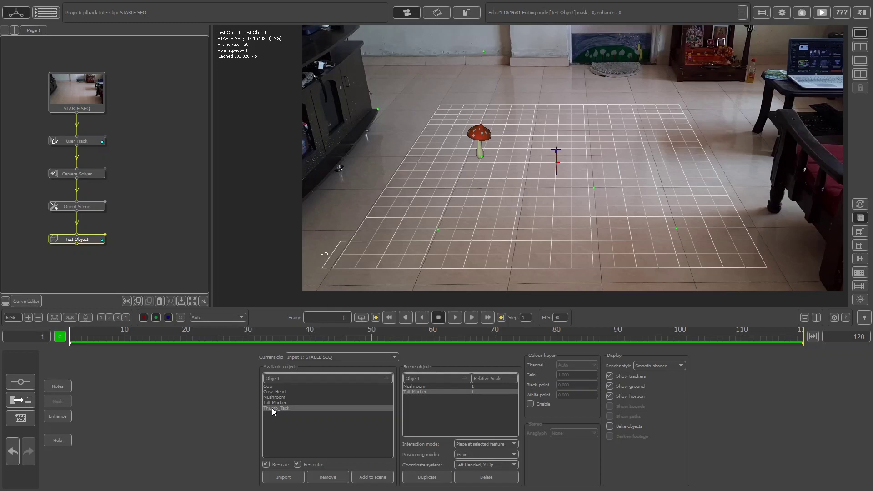
click(277, 407)
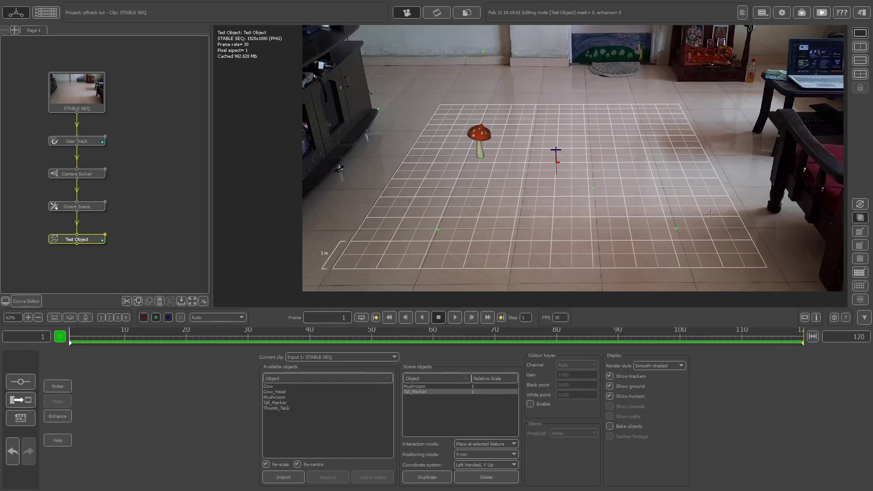
click(677, 229)
click(271, 398)
click(273, 402)
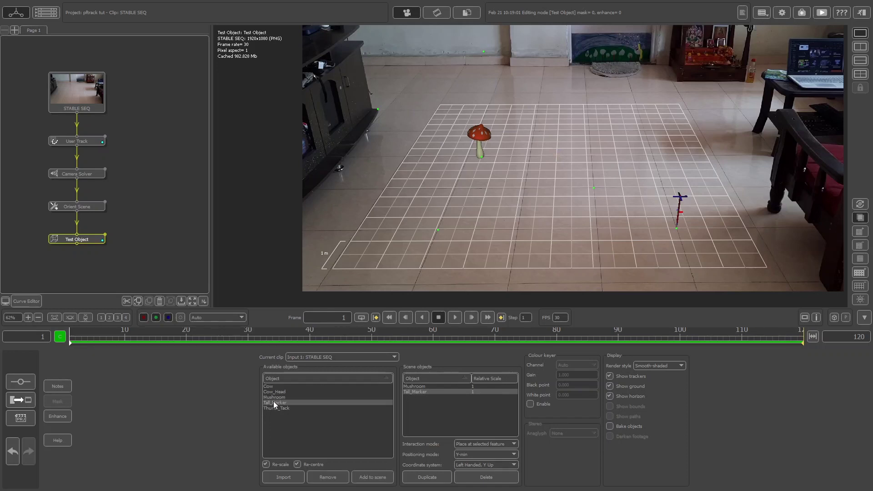
click(268, 386)
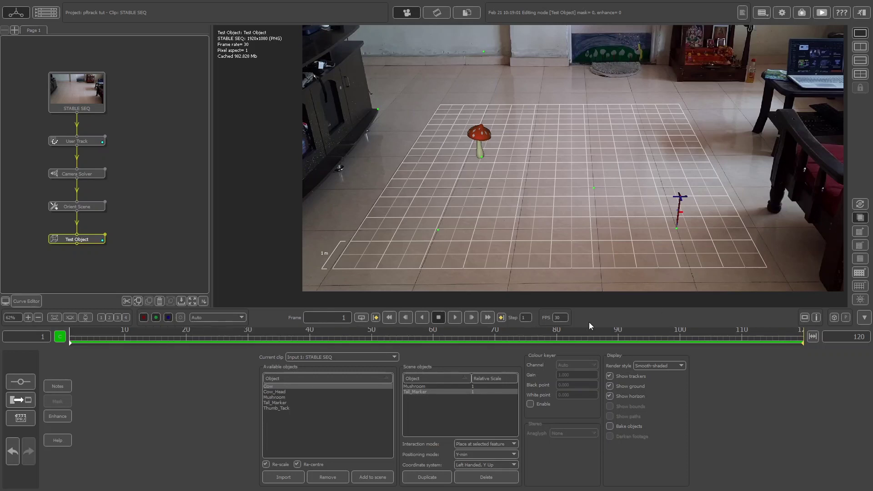
click(275, 392)
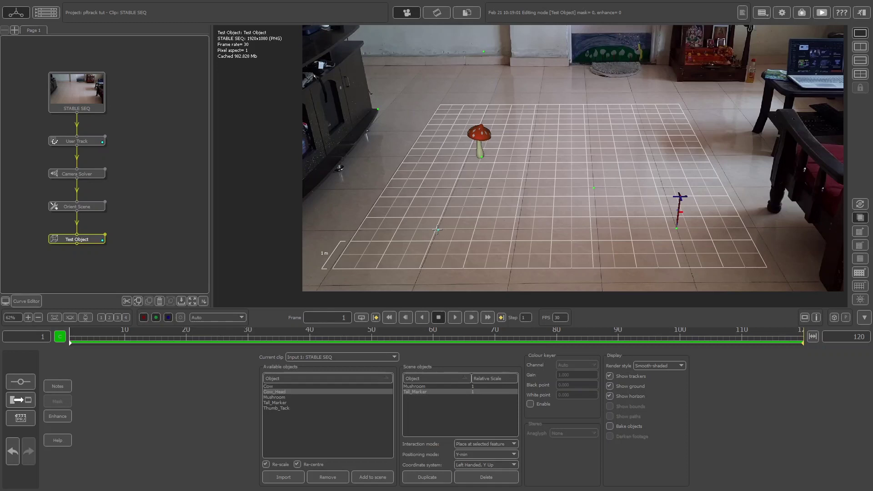
click(438, 230)
Duplicate Tall_Marker twice, placing copies 2 and 3 on other tracked points
click(415, 478)
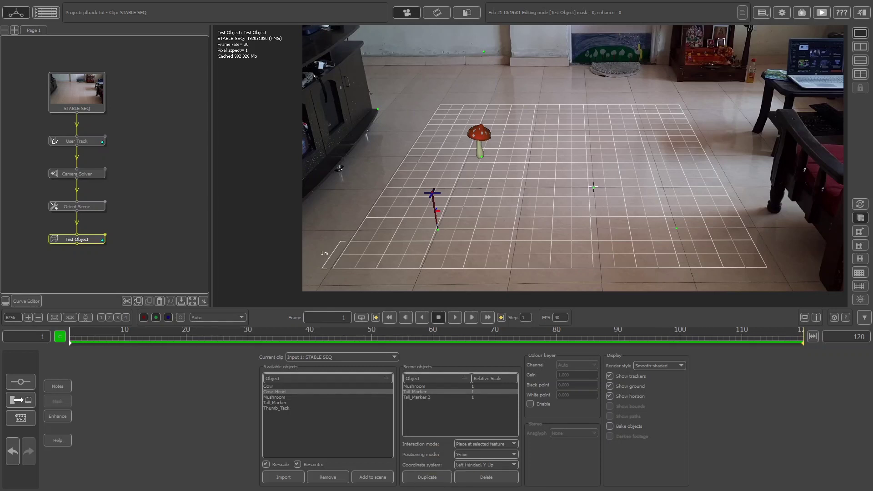
click(594, 187)
click(414, 478)
click(678, 228)
Scrub through the shot to check the markers stick, then return to frame 1
click(109, 334)
drag(108, 335, 782, 334)
key(Home)
scroll(160, 205, up, 3)
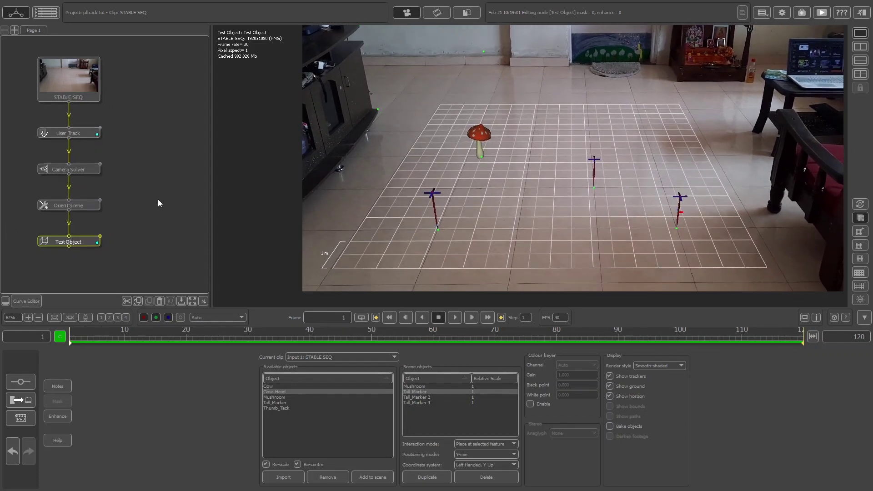
scroll(157, 191, down, 3)
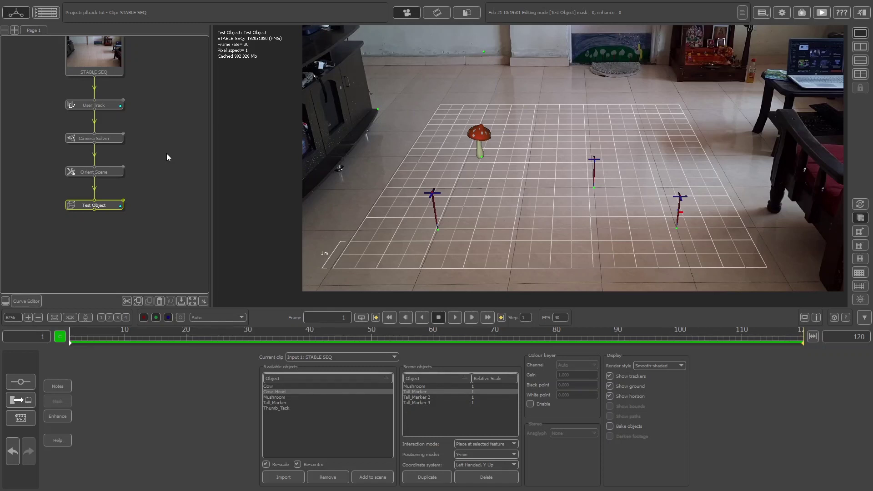
Delete the Test Object node and reselect Orient Scene as the last node
right_click(101, 205)
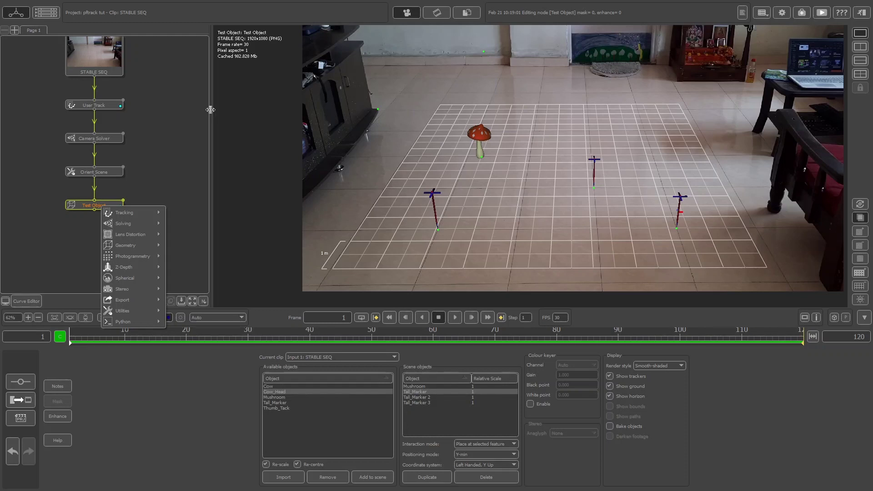
mouse_move(122, 312)
click(80, 209)
right_click(80, 209)
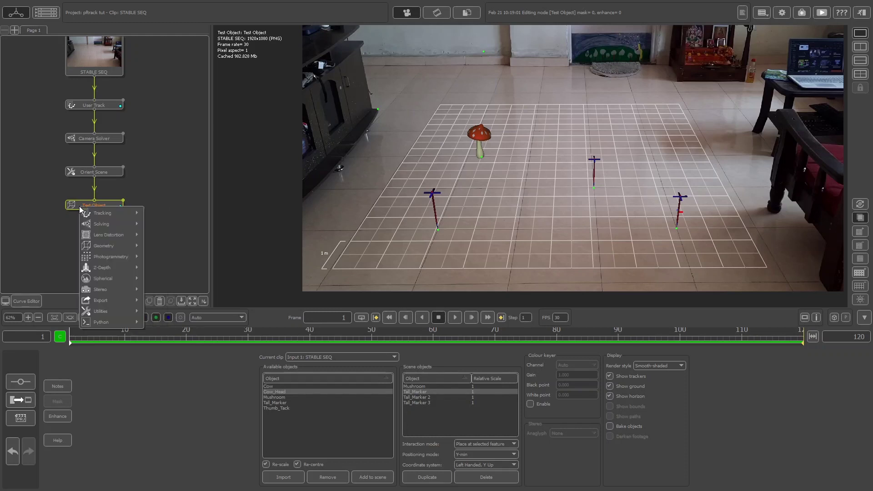
click(26, 200)
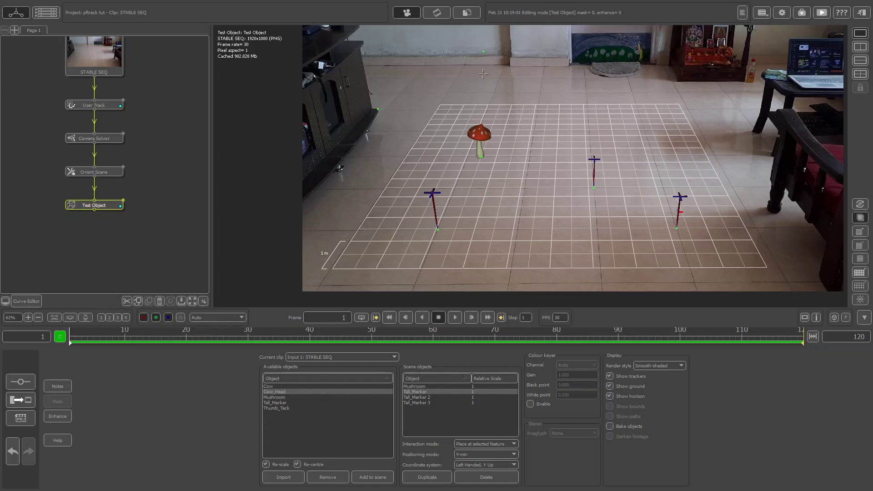
right_click(102, 206)
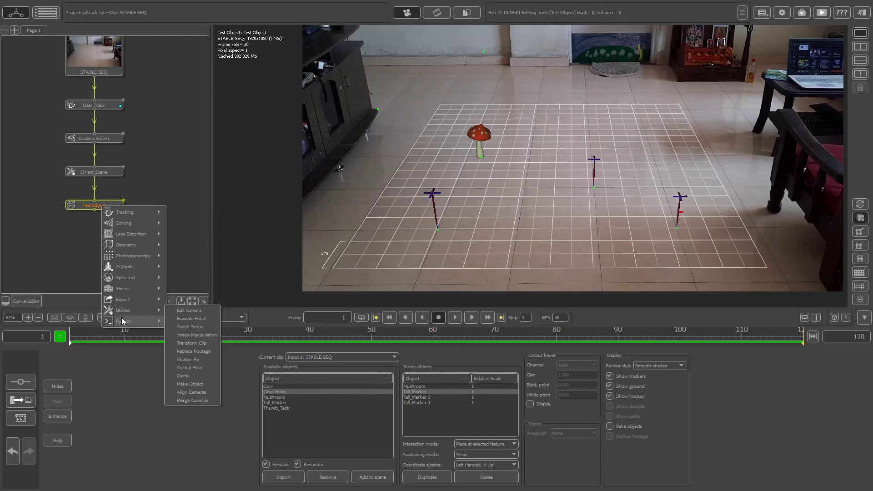
mouse_move(122, 300)
click(14, 199)
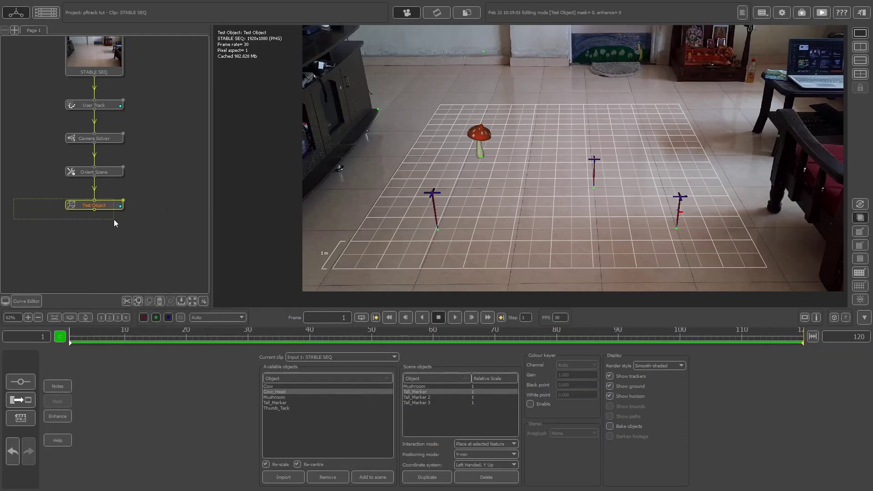
click(94, 182)
key(Delete)
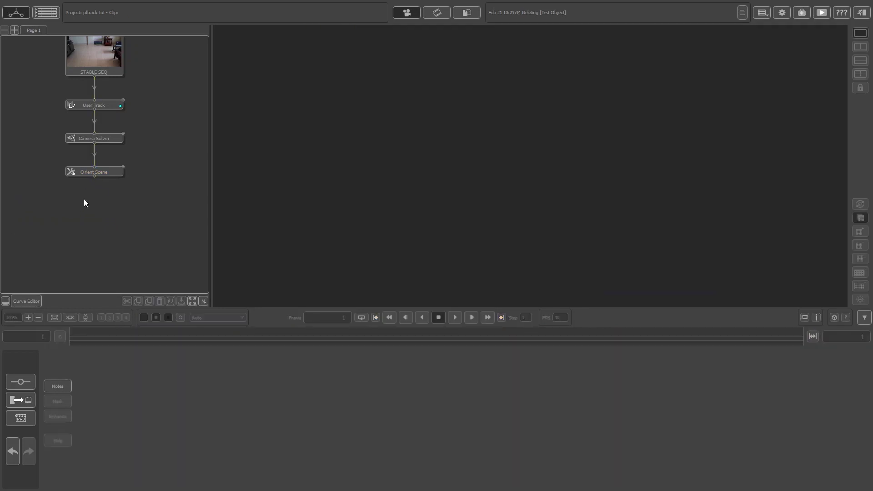
click(97, 174)
Add an Export node below Orient Scene and set its scene format to Collada DAE
right_click(102, 171)
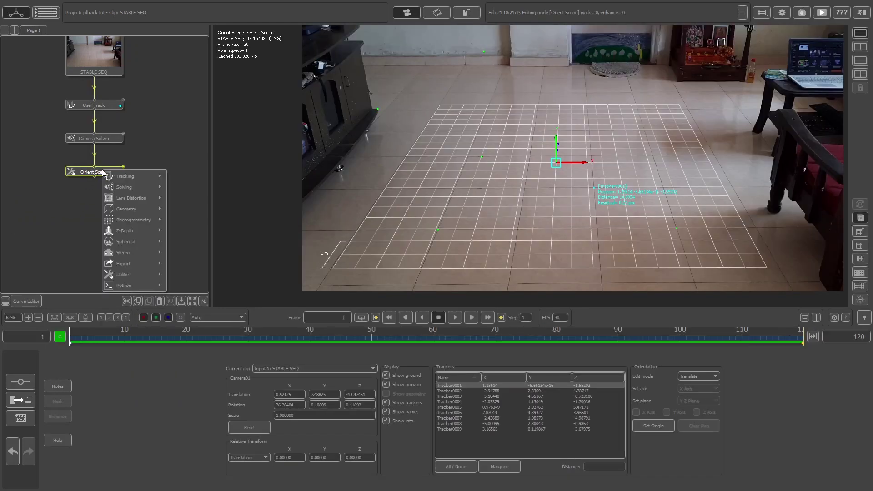
mouse_move(114, 264)
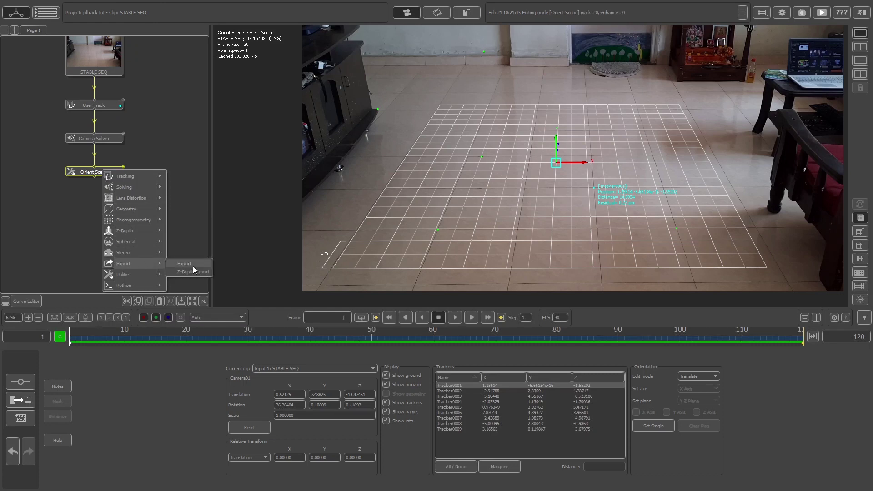
click(118, 220)
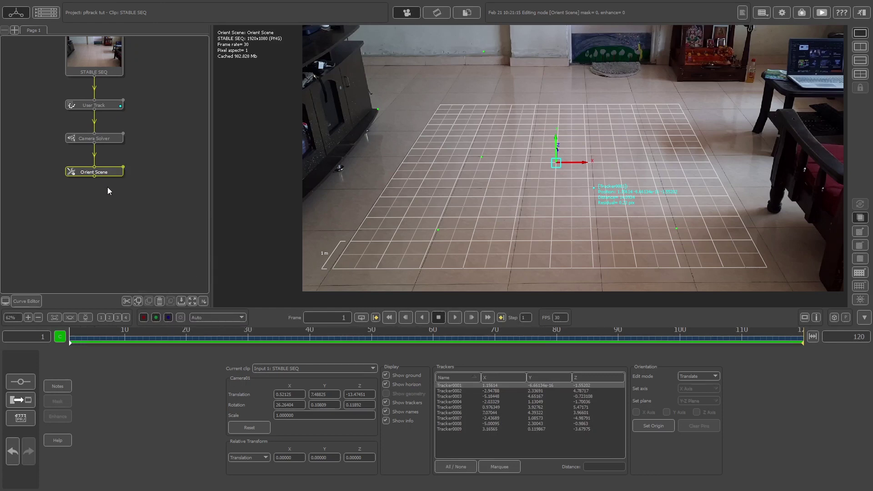
click(105, 206)
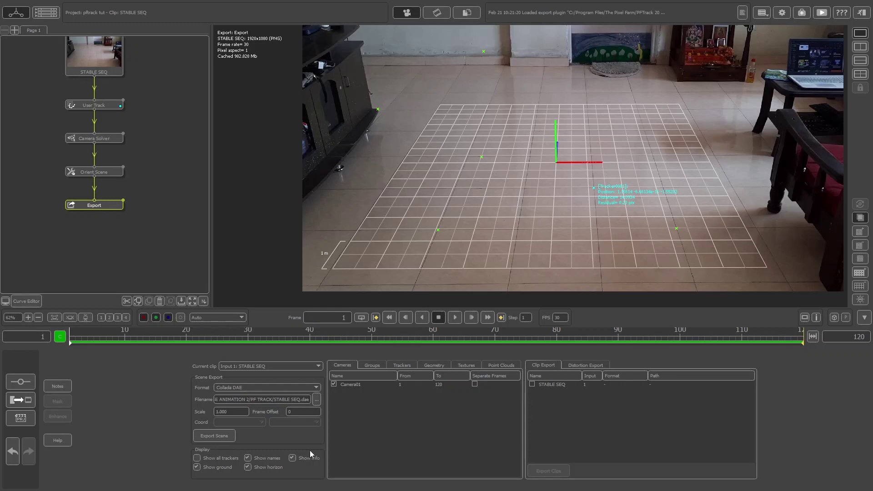
click(266, 389)
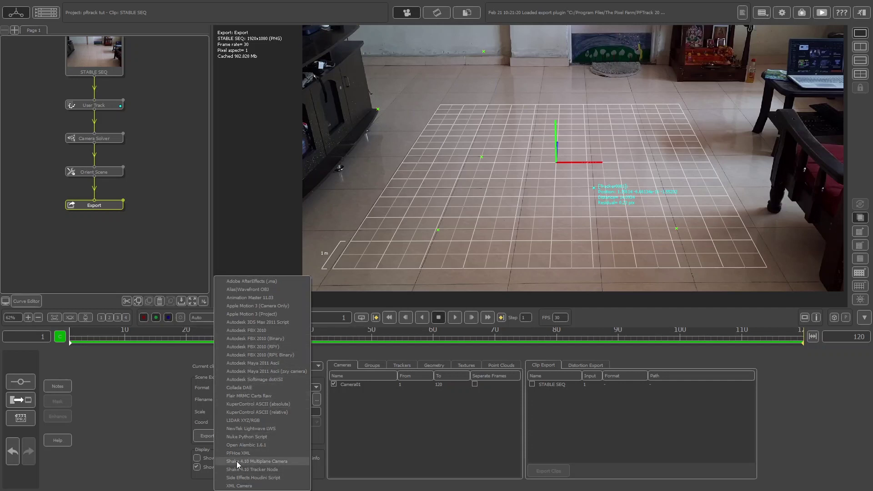
click(239, 389)
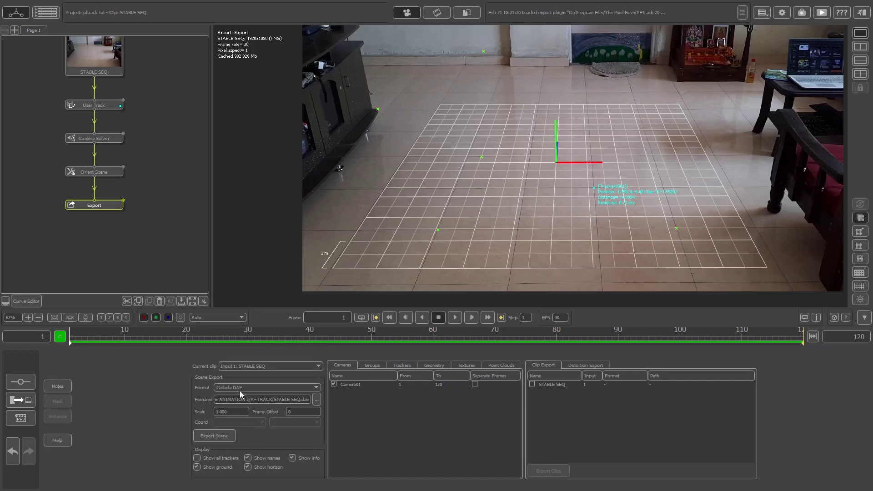
Save the export file as STABLE SEQ.dae in D:\TUT\BLENDER\PFTRACK TO BLENDER\PFTRACK
click(316, 399)
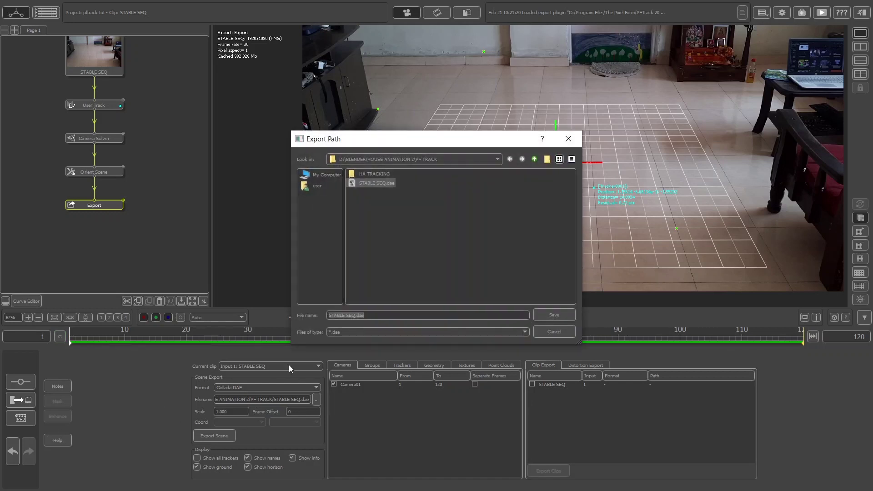
click(327, 175)
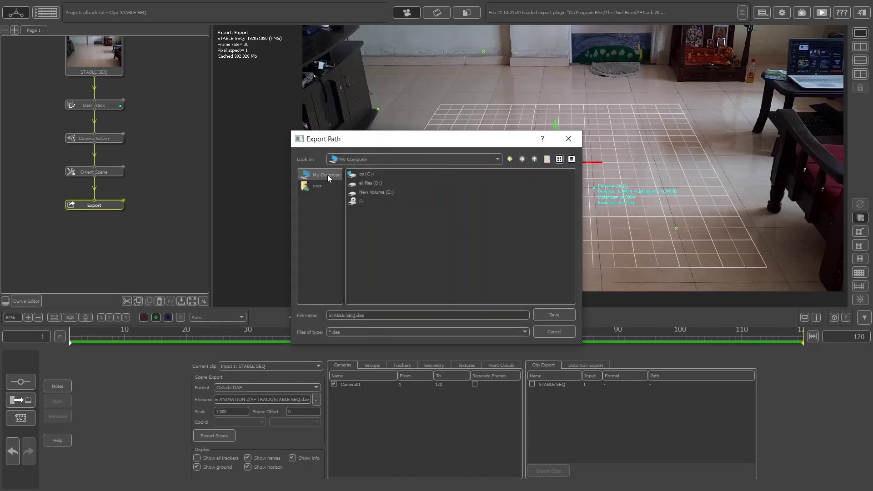
double_click(371, 183)
double_click(544, 192)
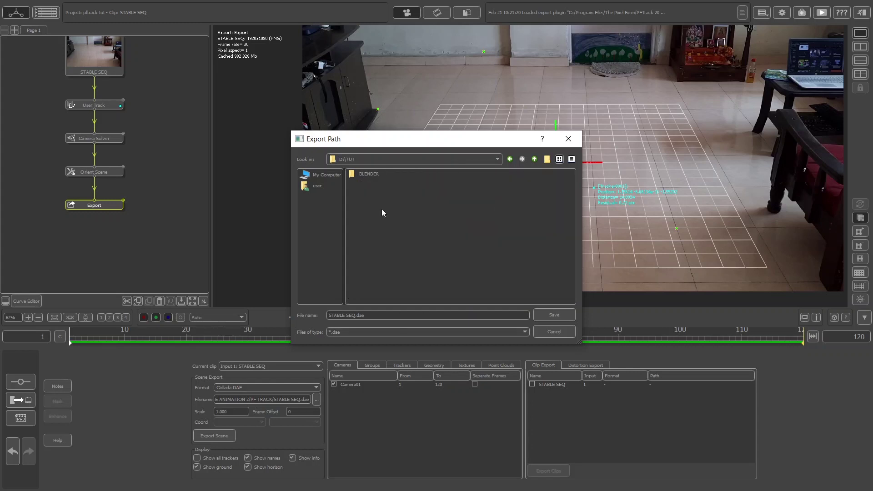
double_click(367, 174)
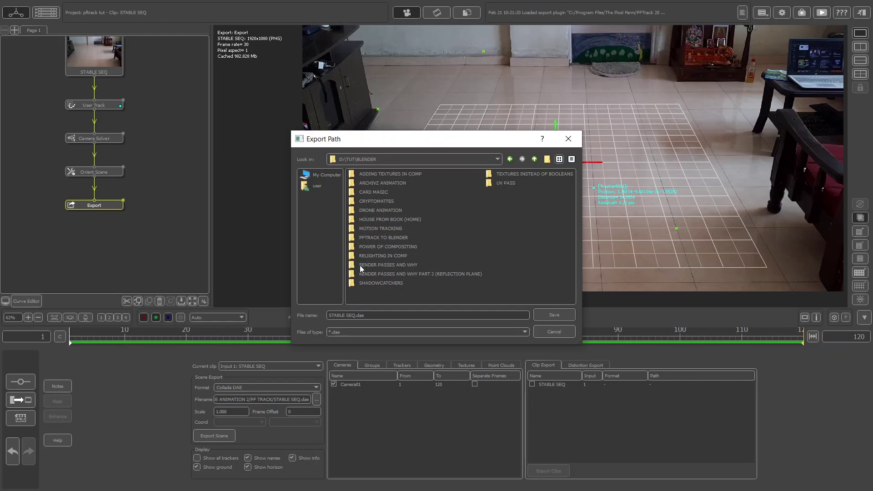
double_click(361, 238)
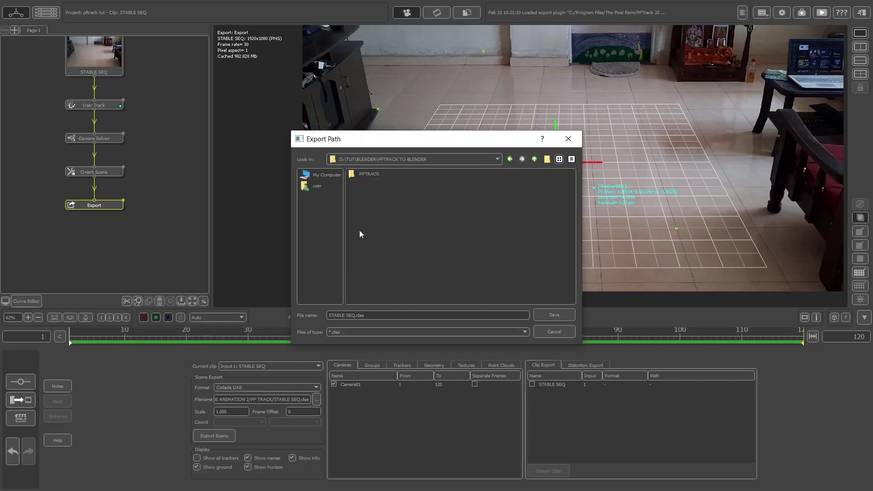
double_click(364, 175)
click(550, 316)
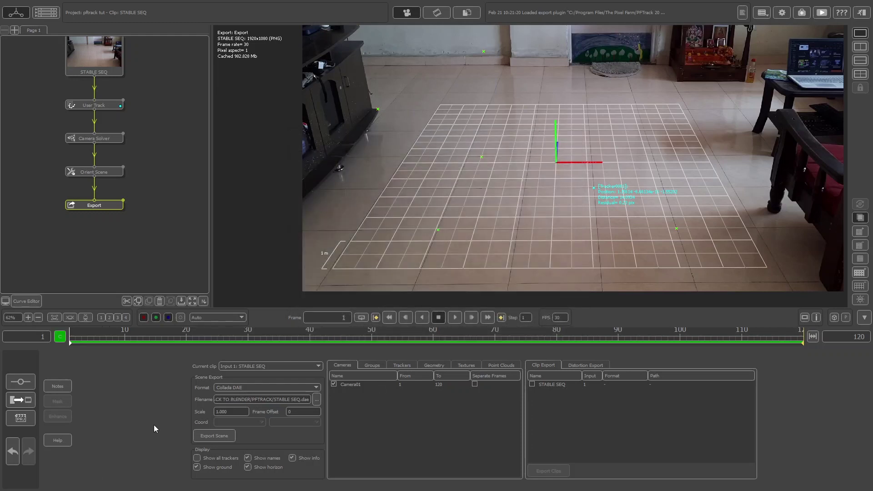
Export the scene with Camera01 to STABLE SEQ.dae and dismiss the success notice
click(334, 385)
click(206, 438)
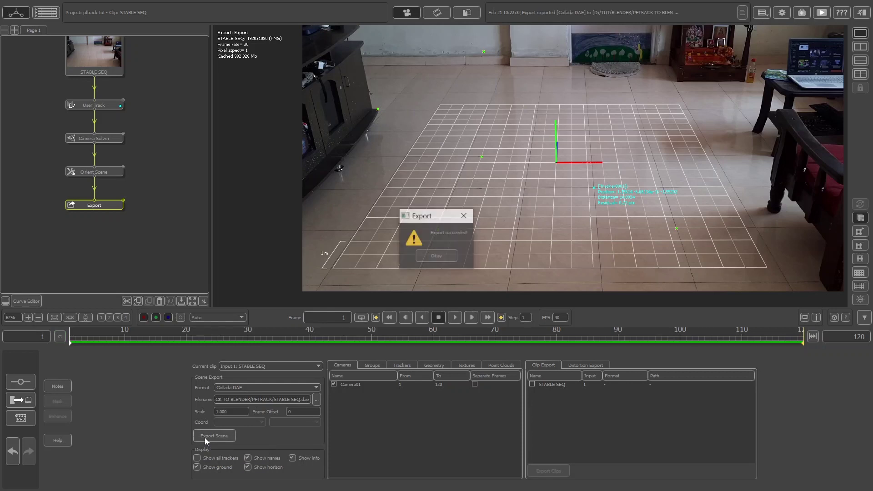
click(428, 257)
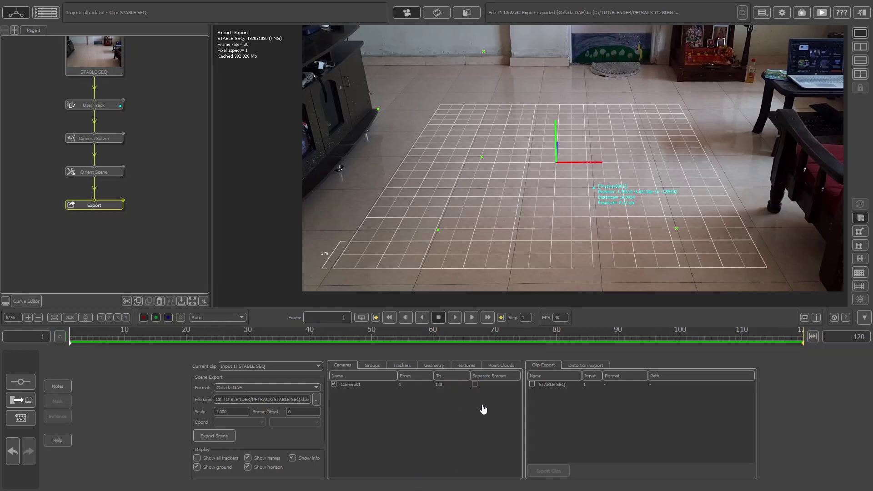
key(super)
click(501, 484)
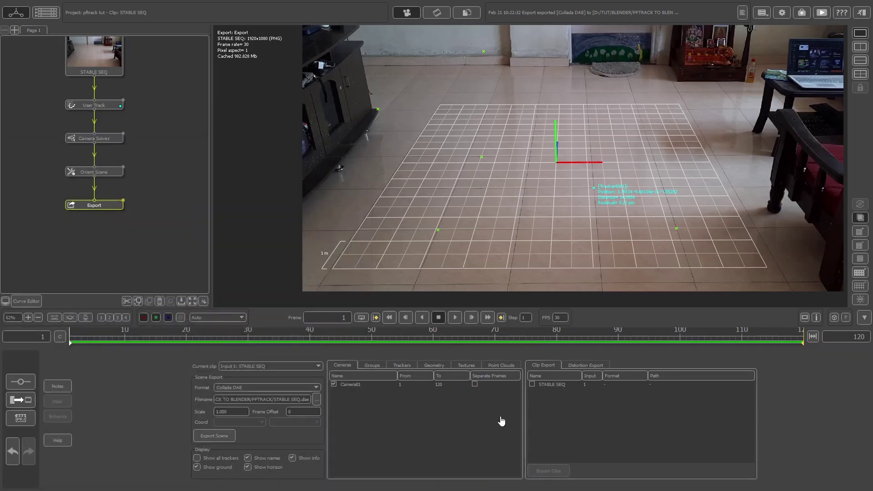
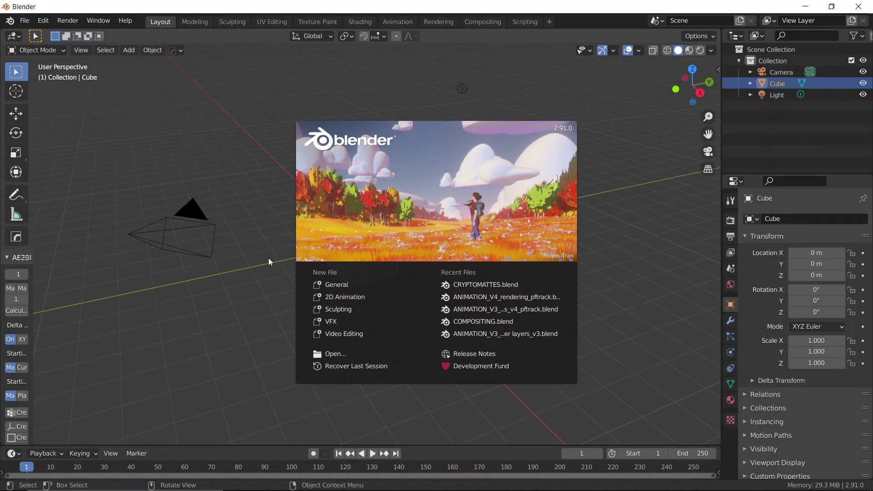
Start a General scene and delete the default camera, cube and light
click(330, 286)
middle_drag(342, 176, 432, 151)
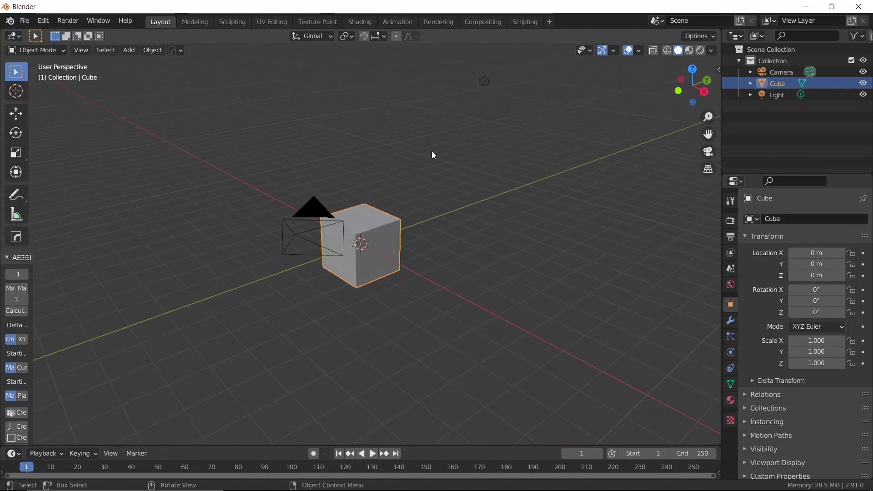
key(a)
key(x)
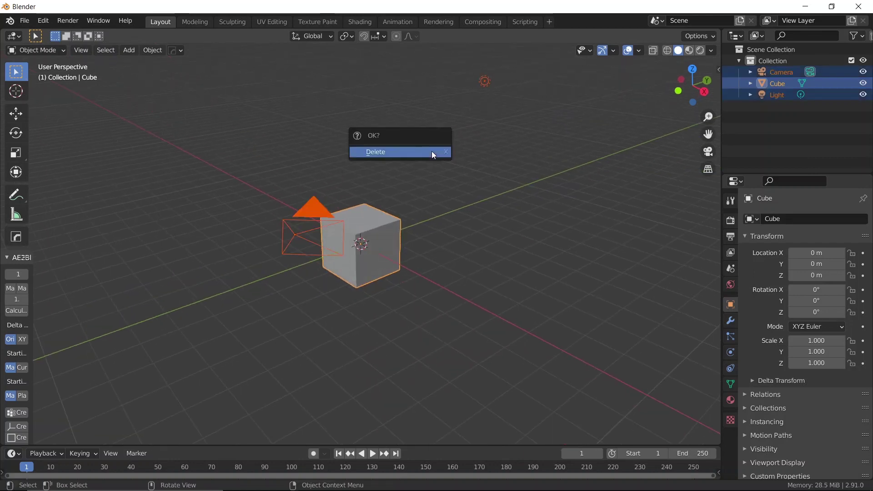
click(432, 151)
Import STABLE SEQ.dae from the PFTRACK folder as a Collada file
click(31, 22)
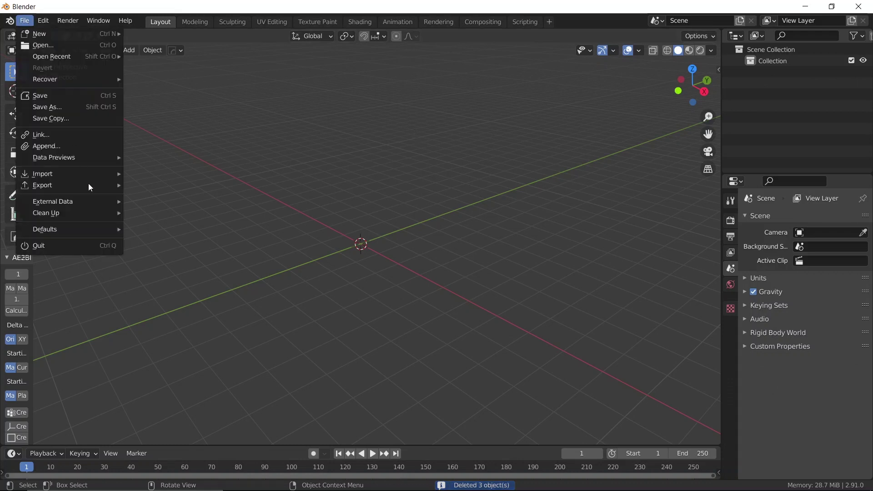
mouse_move(67, 175)
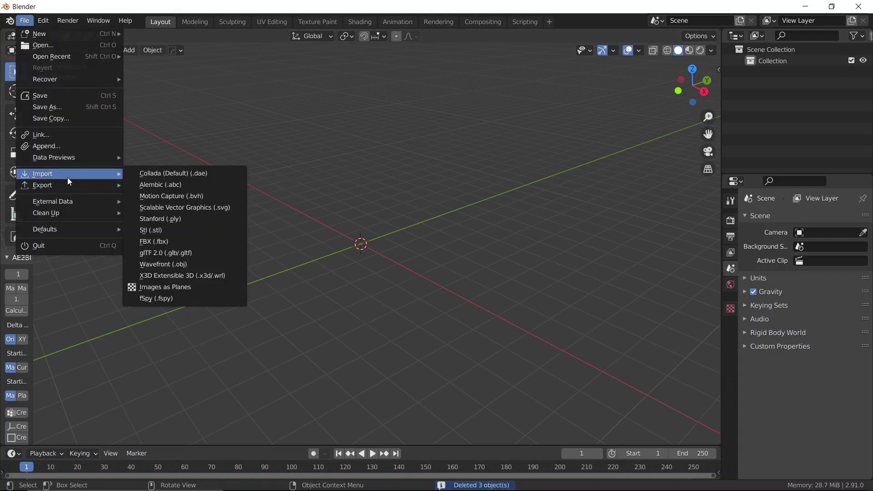
click(149, 177)
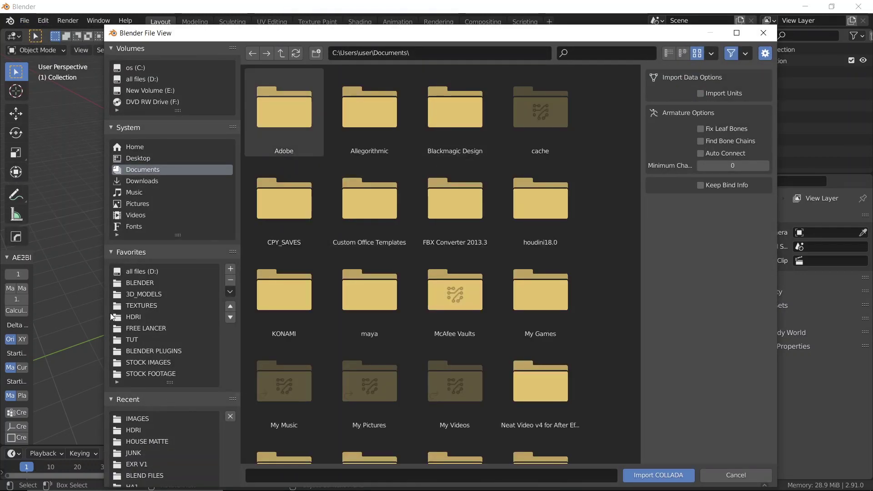
click(133, 341)
click(267, 108)
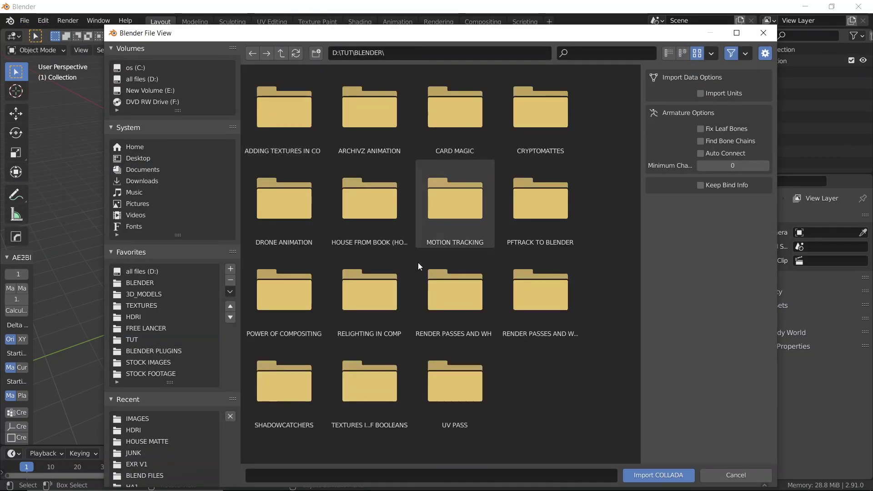
click(542, 205)
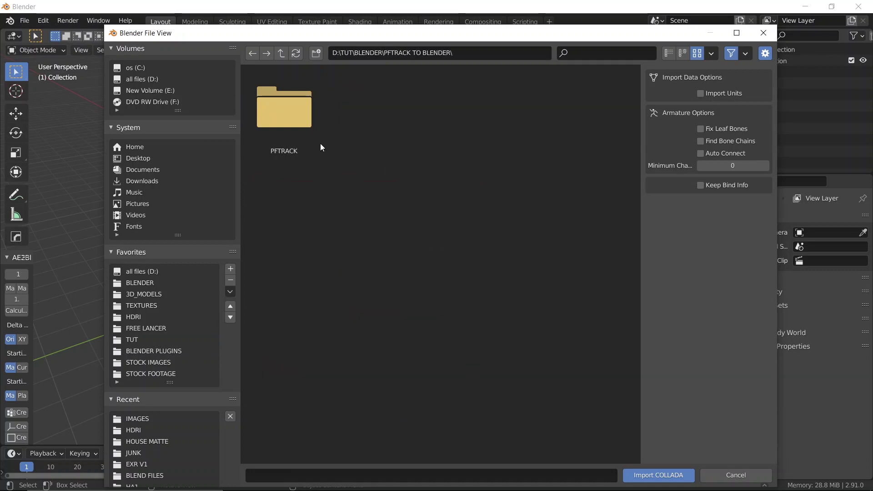
click(303, 134)
click(367, 133)
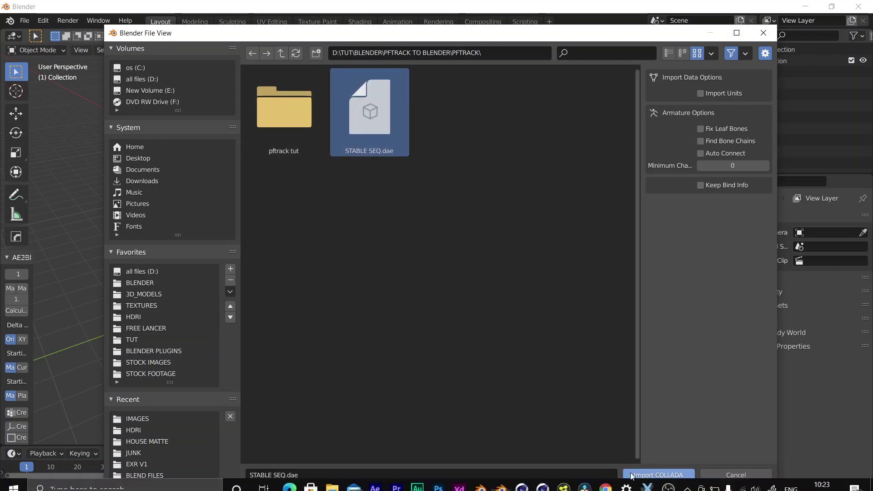
click(658, 475)
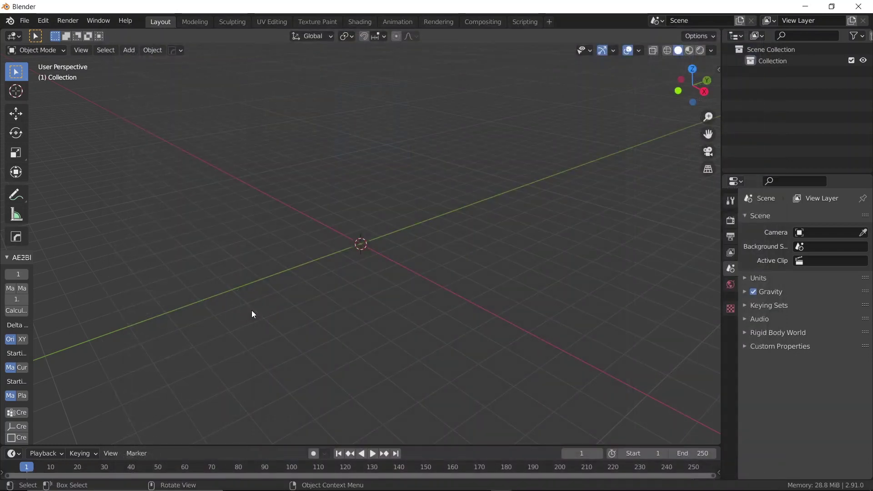
Start a new General scene without saving the current one
middle_drag(384, 266, 487, 244)
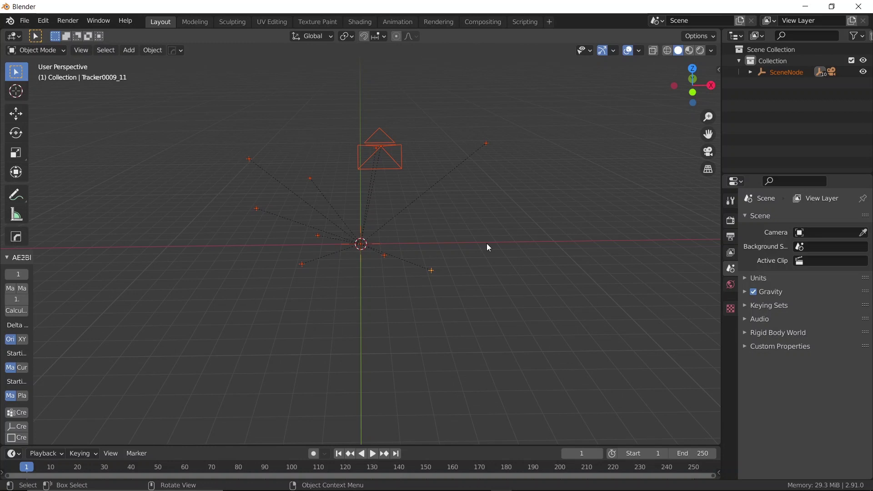
click(24, 21)
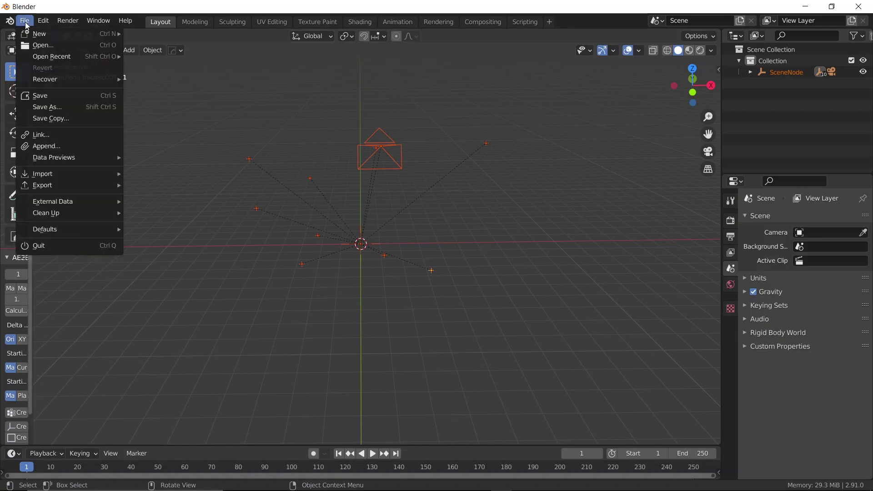
mouse_move(68, 34)
click(189, 32)
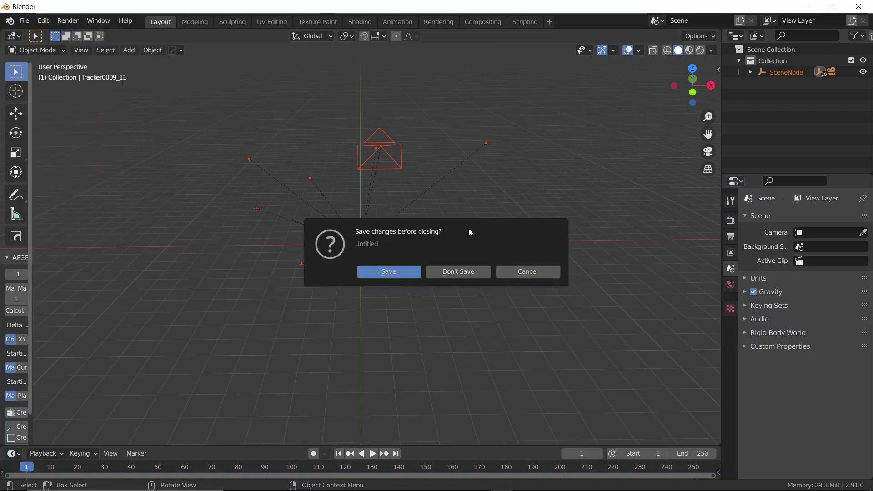
click(455, 273)
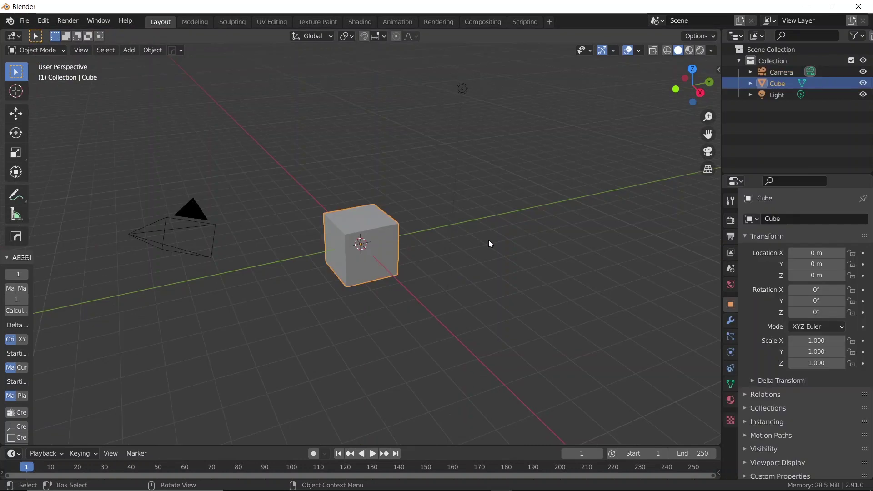
Set the output frame rate to 30 fps, keeping the end frame at 250
click(728, 240)
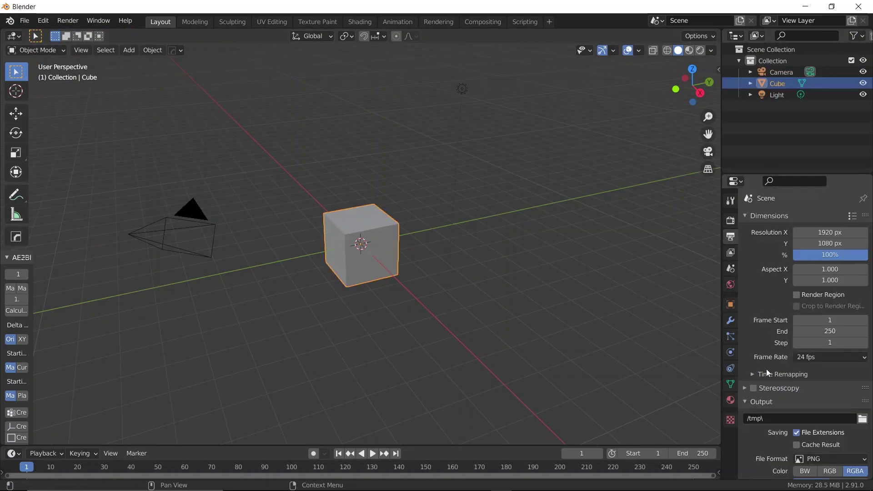
click(808, 358)
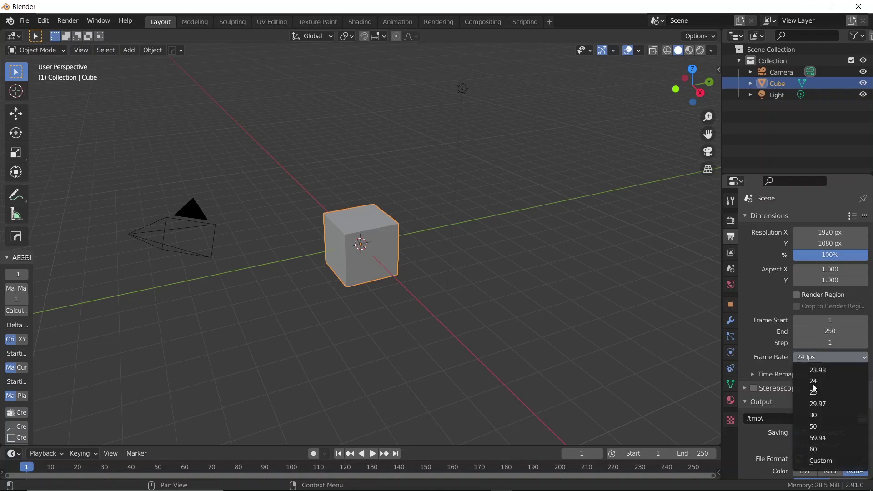
click(815, 416)
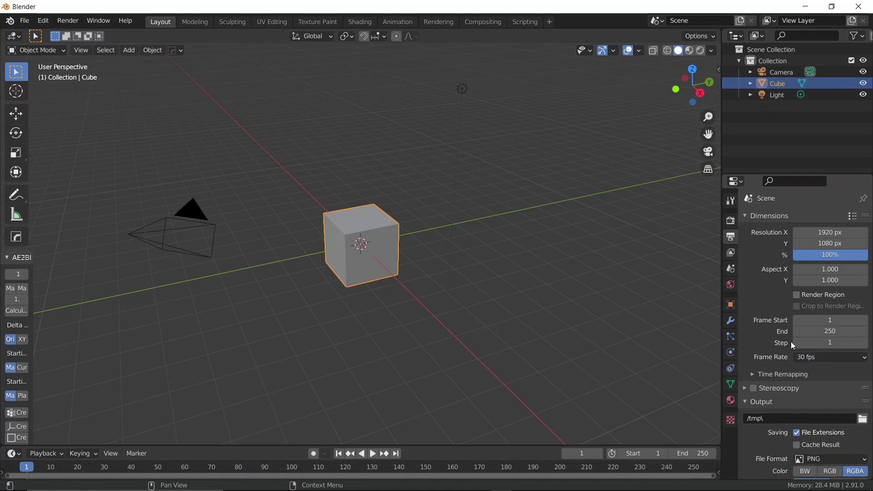
click(829, 328)
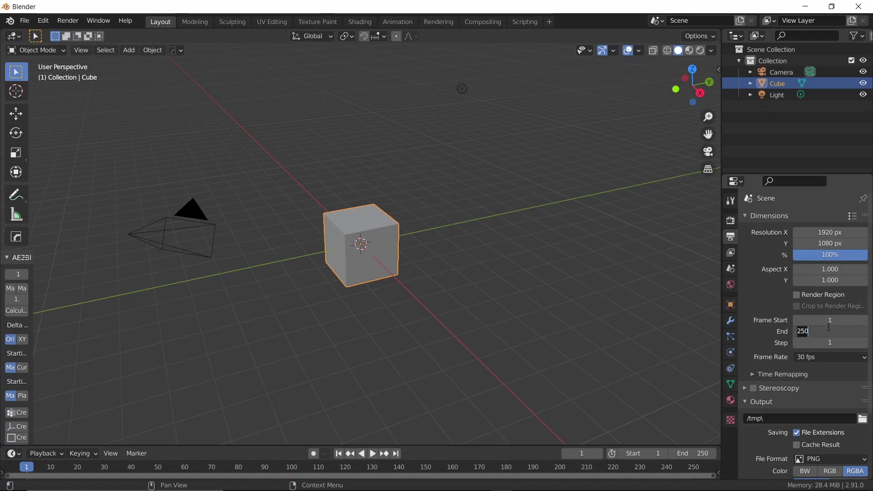
key(Return)
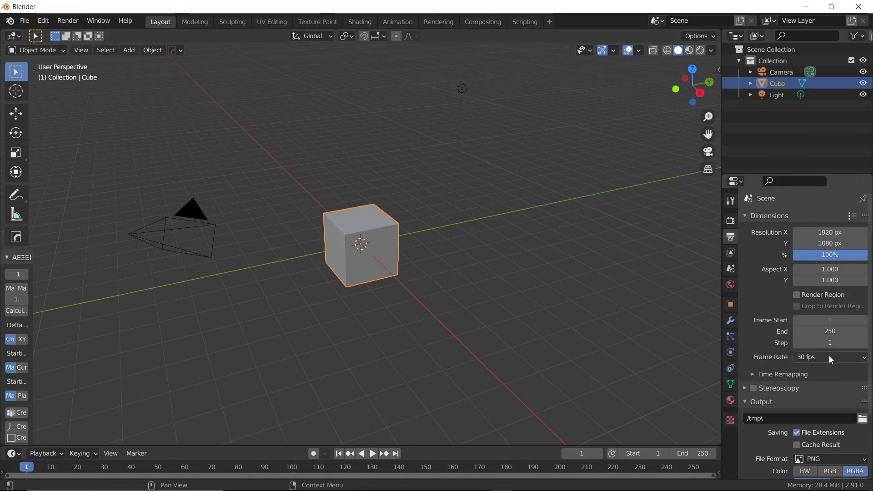
Delete the default camera, cube and light
click(23, 21)
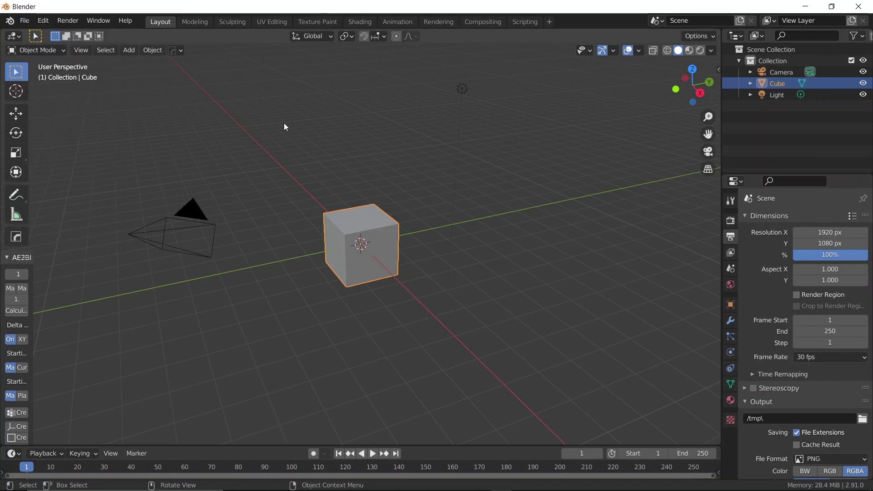
key(a)
key(x)
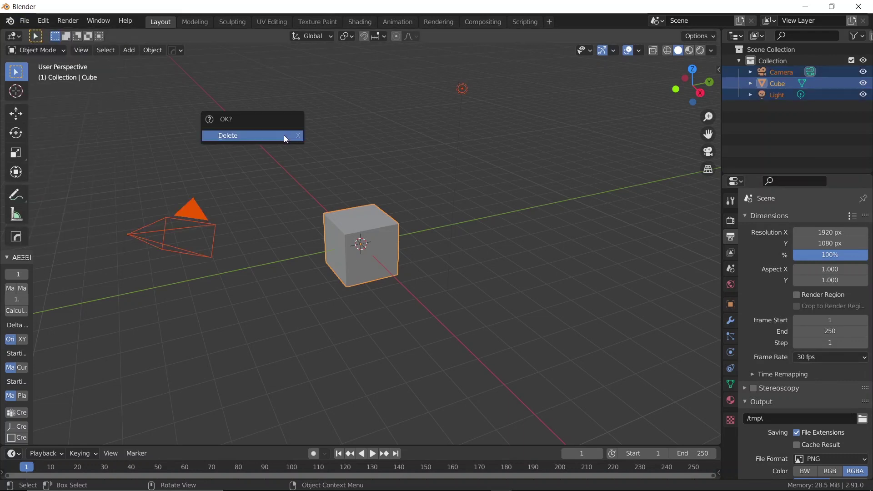
click(285, 139)
Import STABLE SEQ.dae from the recent PFTRACK folder via Collada import
click(24, 21)
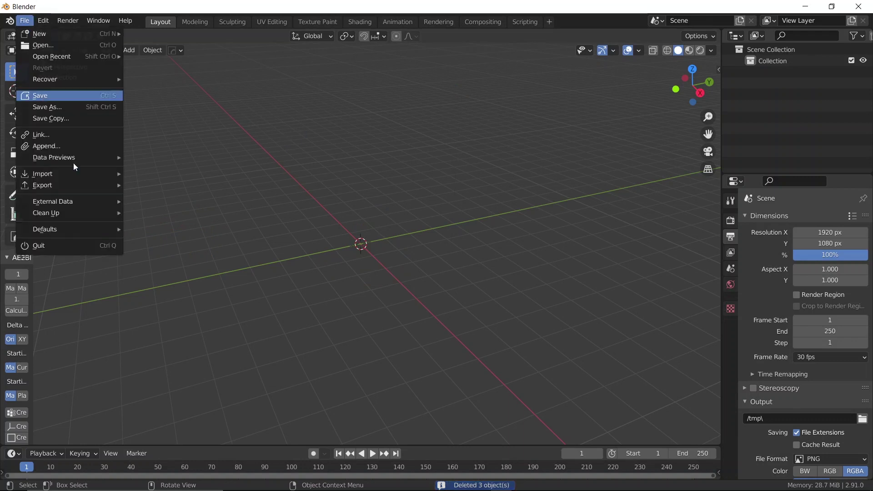
mouse_move(71, 172)
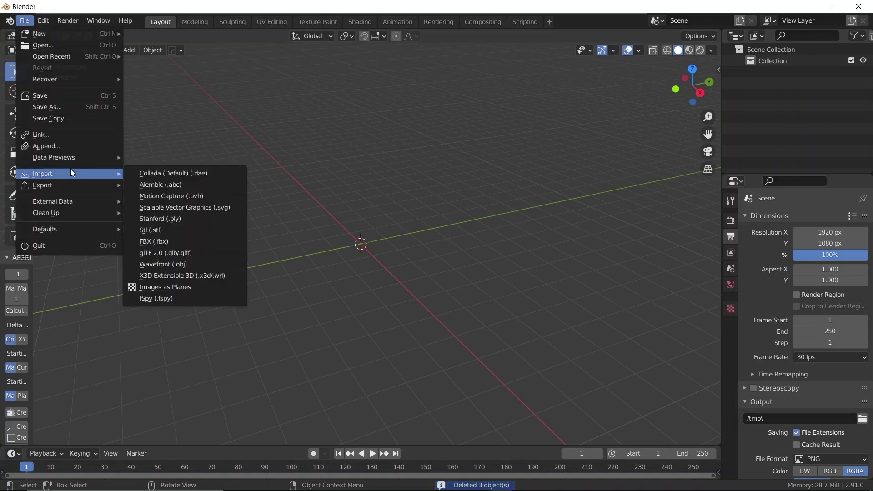
click(175, 174)
click(136, 419)
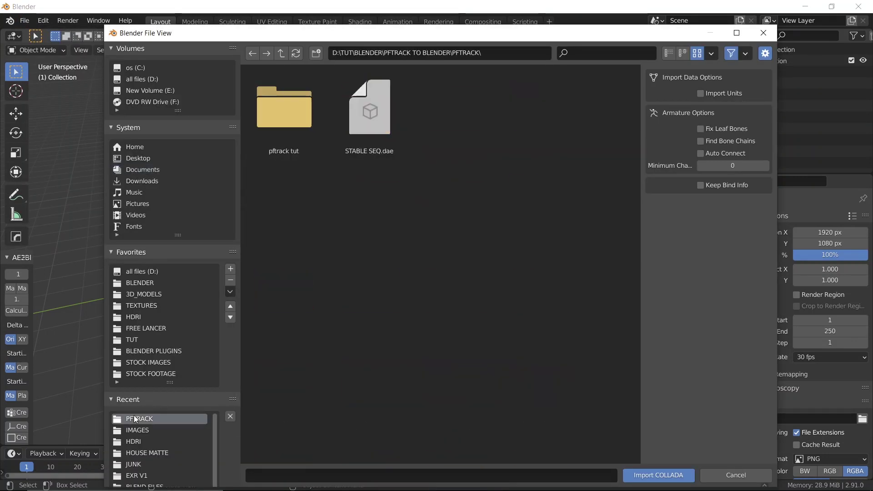
click(370, 103)
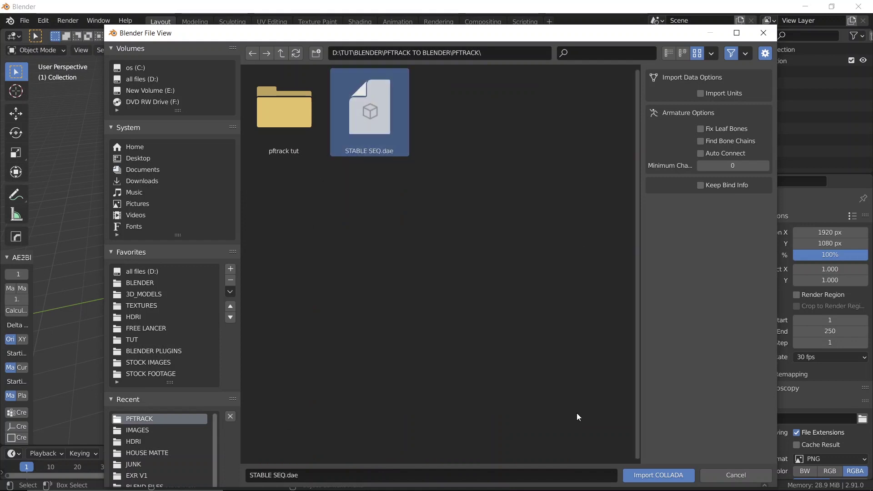
click(654, 476)
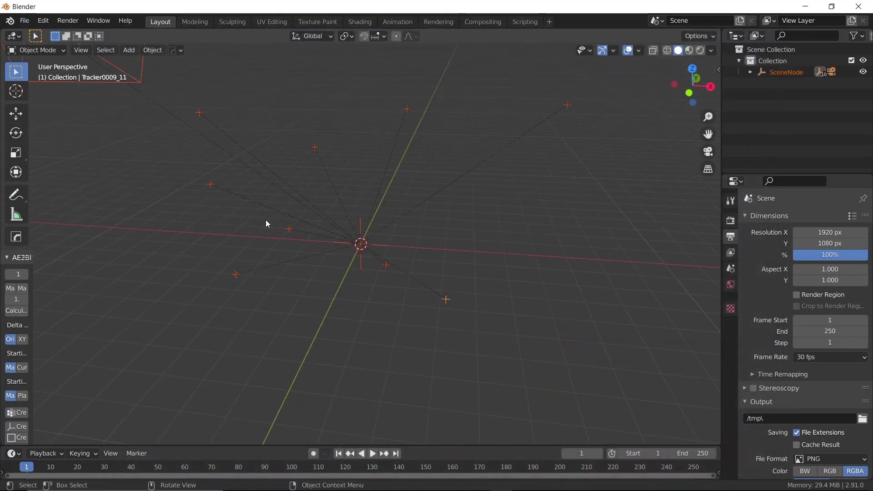
View through the tracked camera and make Camera01_2 the active object under SceneNode
key(KP_0)
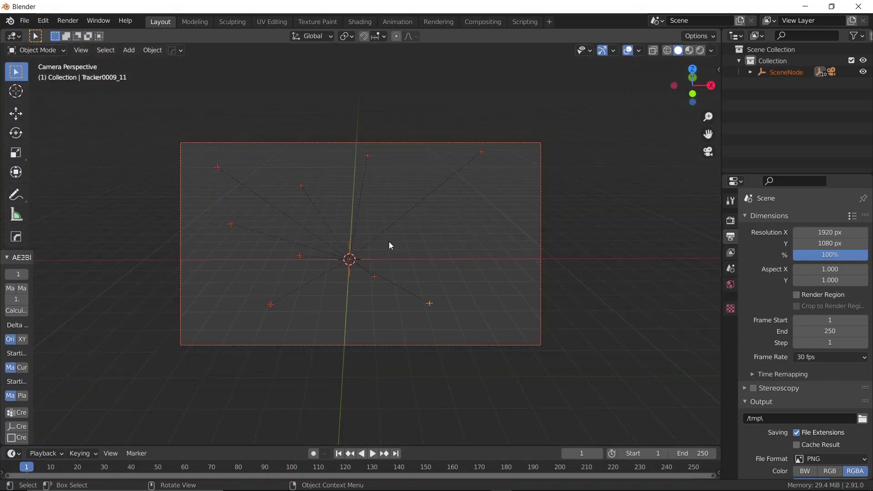
click(503, 222)
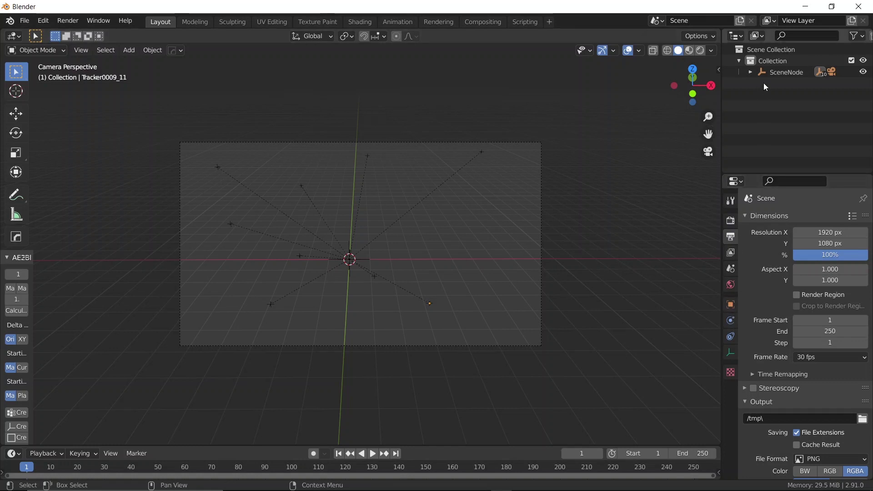
click(751, 73)
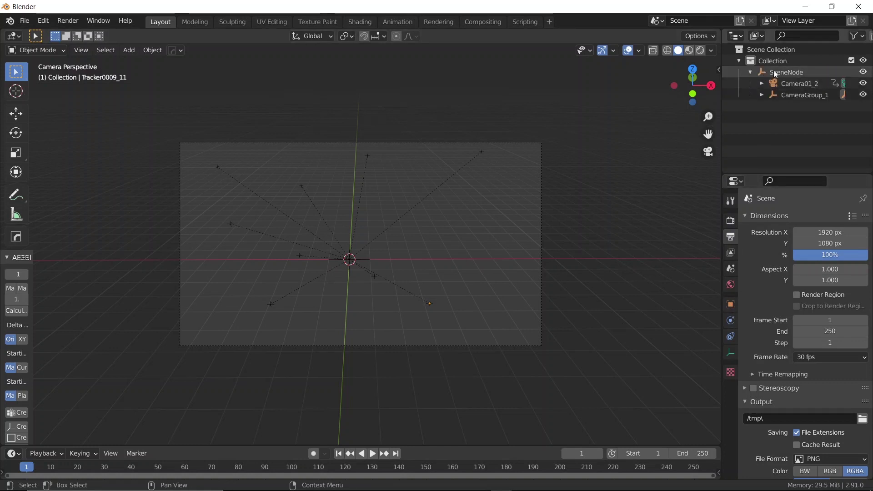
click(550, 193)
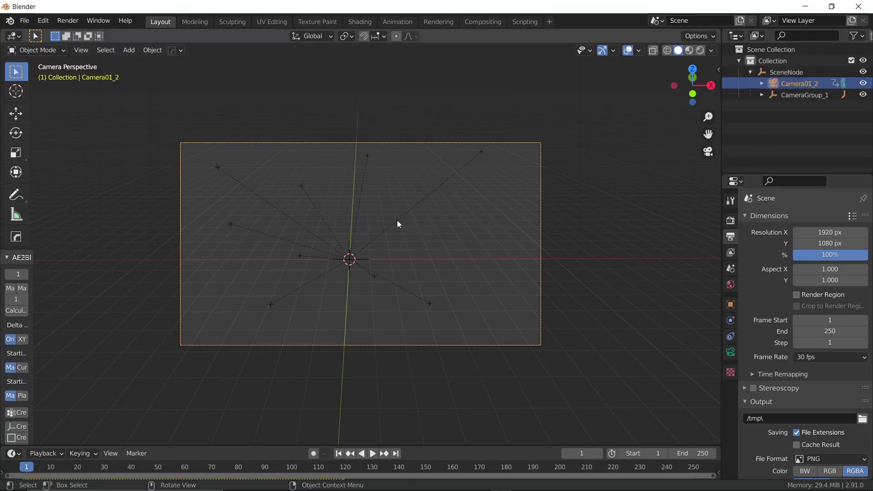
click(351, 248)
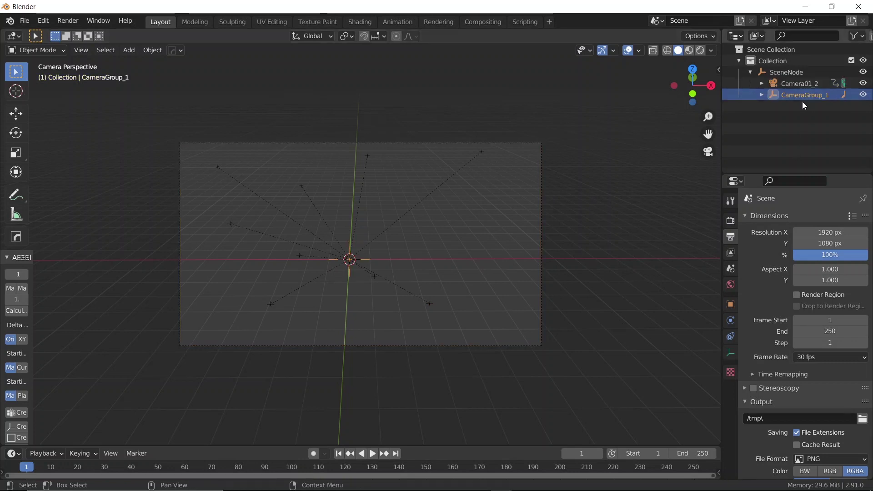
click(798, 88)
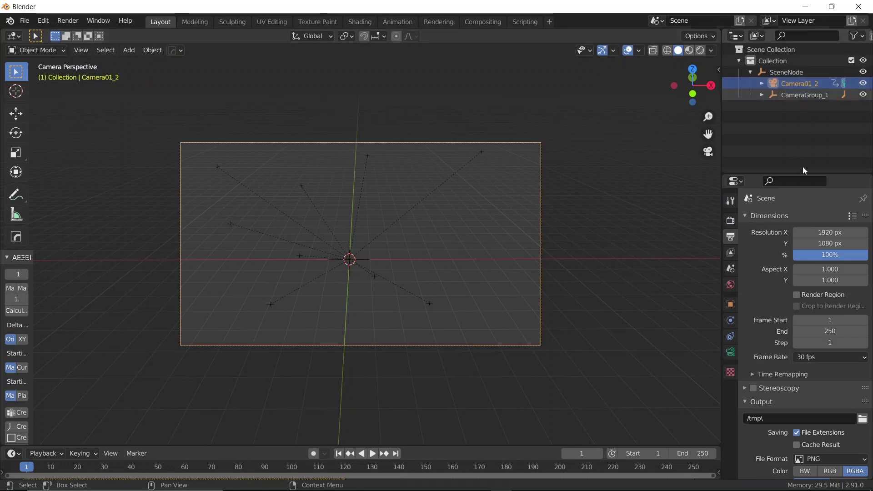
Enable camera Background Images and add a Movie Clip background slot
click(731, 352)
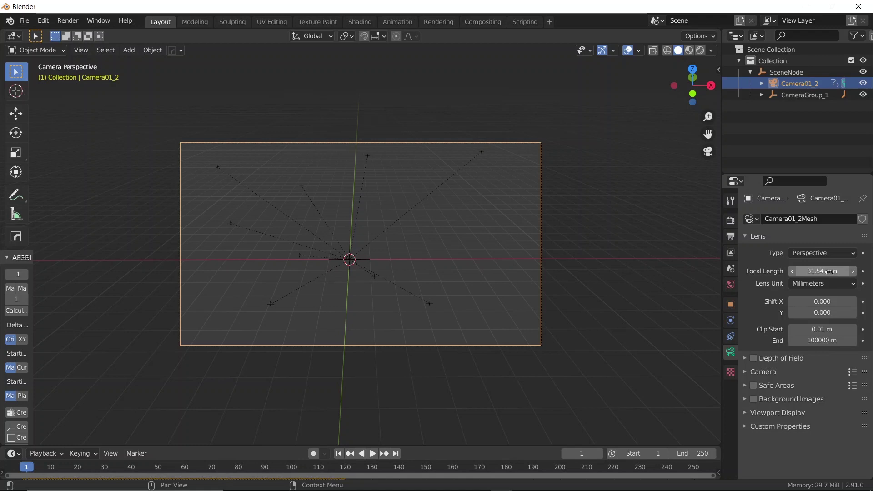
click(753, 399)
click(745, 399)
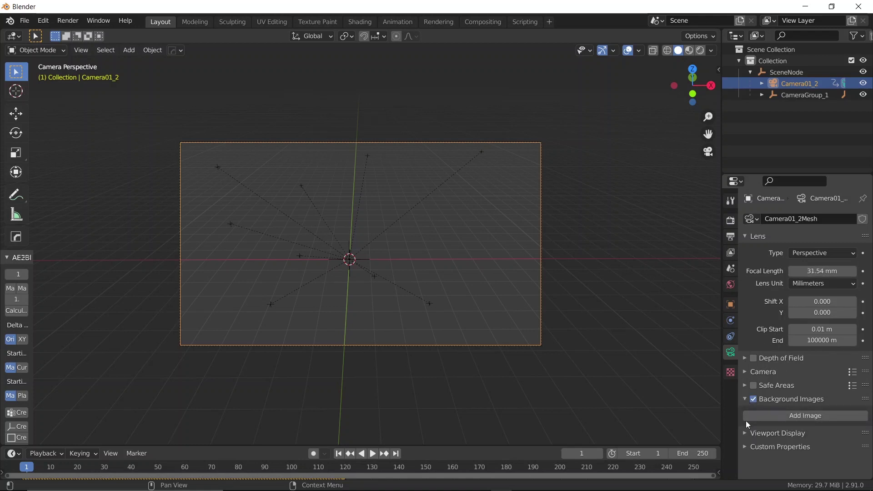
click(750, 416)
scroll(810, 392, down, 1)
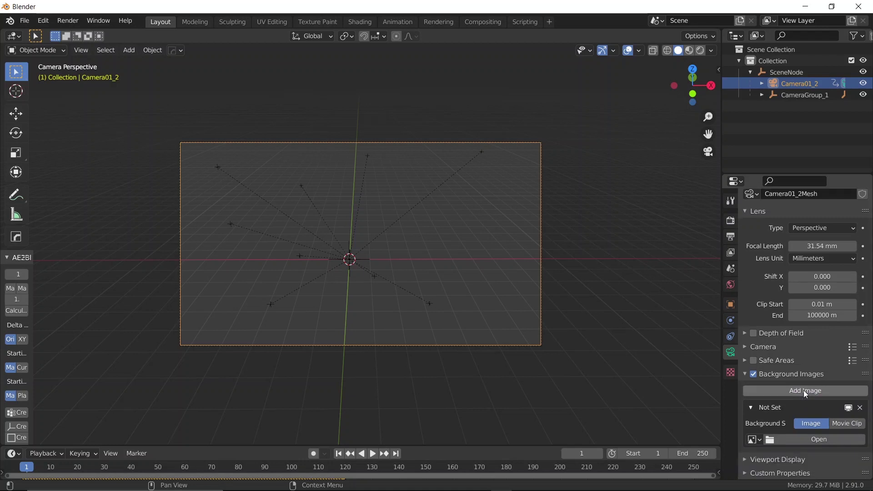
click(848, 424)
scroll(759, 425, down, 2)
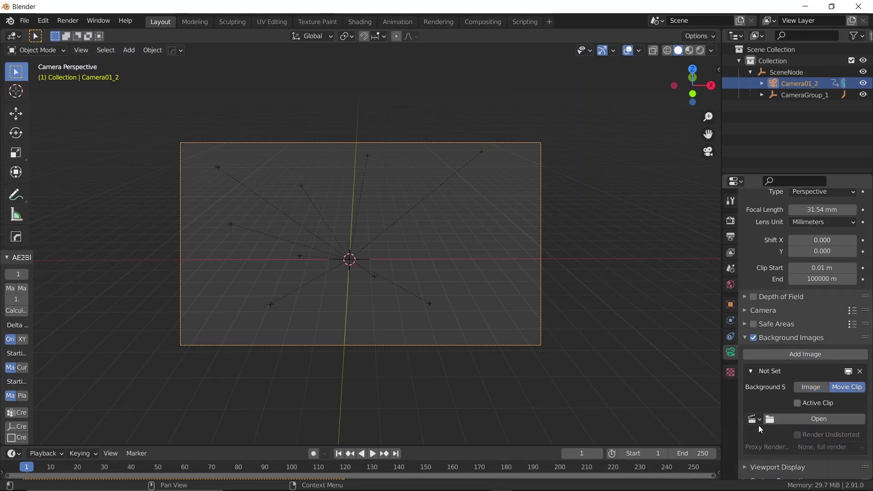
click(783, 419)
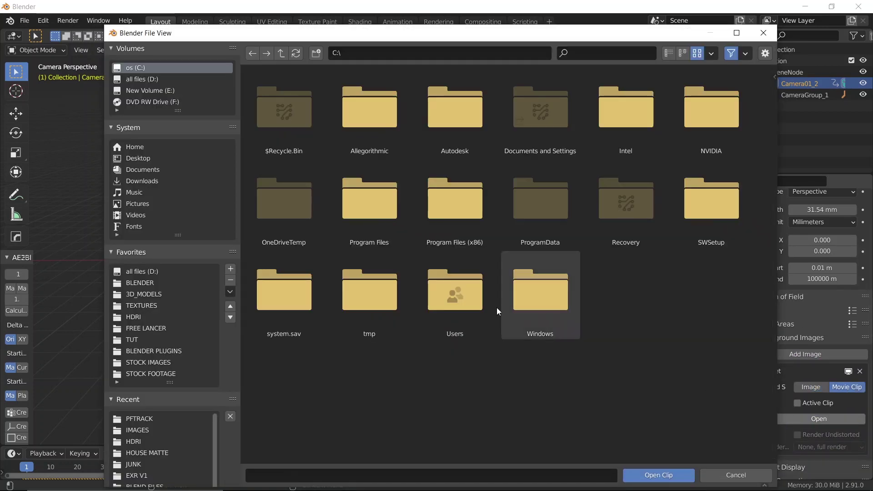
Load all STABLE SEQ frames, starting at 0001.png, as the background clip
scroll(134, 447, down, 1)
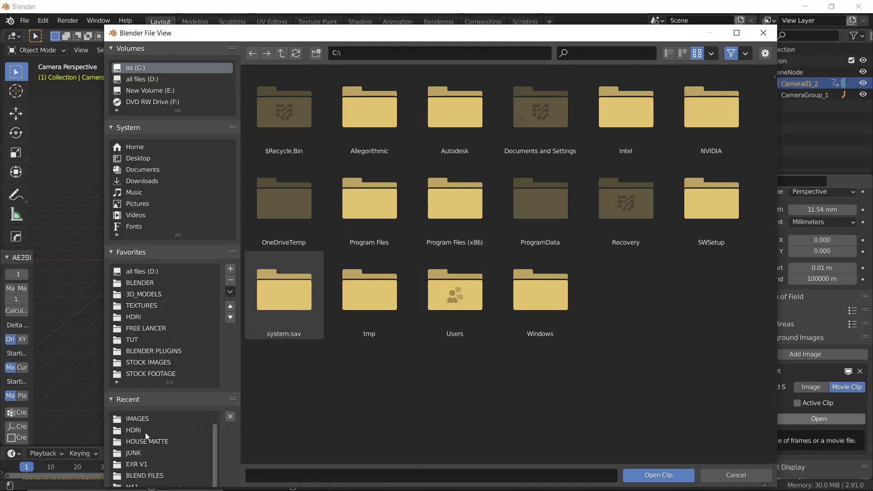
scroll(149, 436, down, 1)
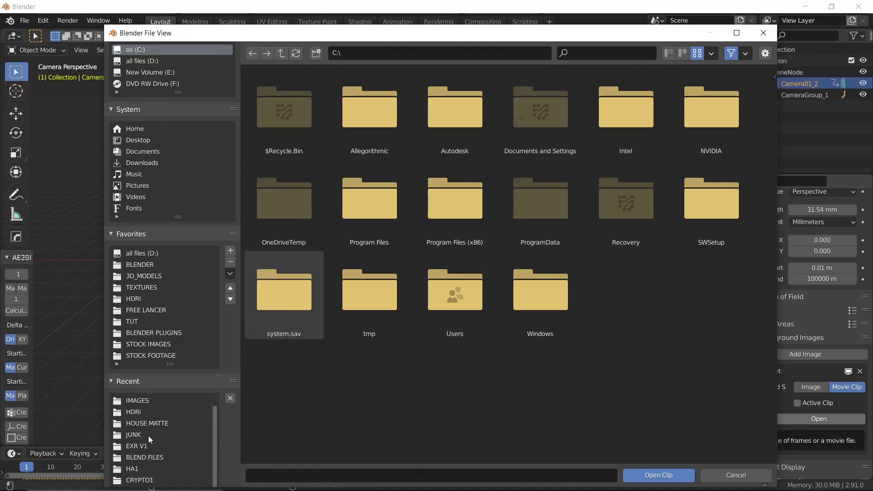
click(132, 321)
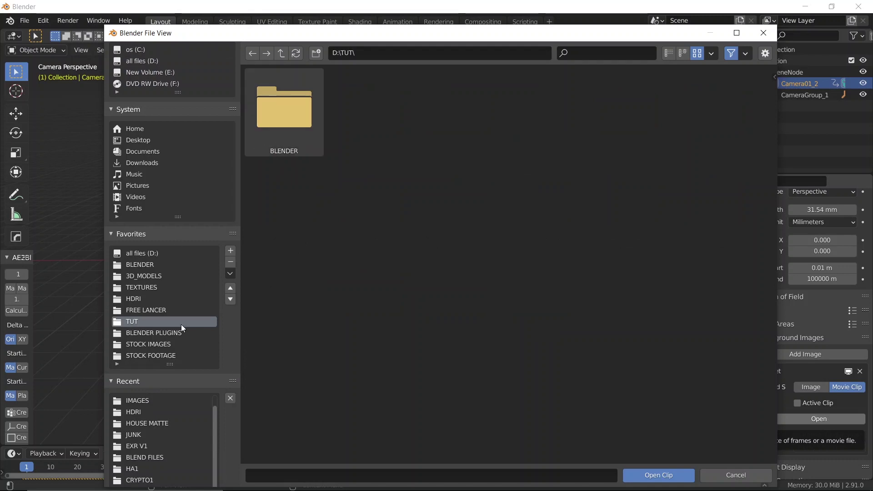
click(146, 264)
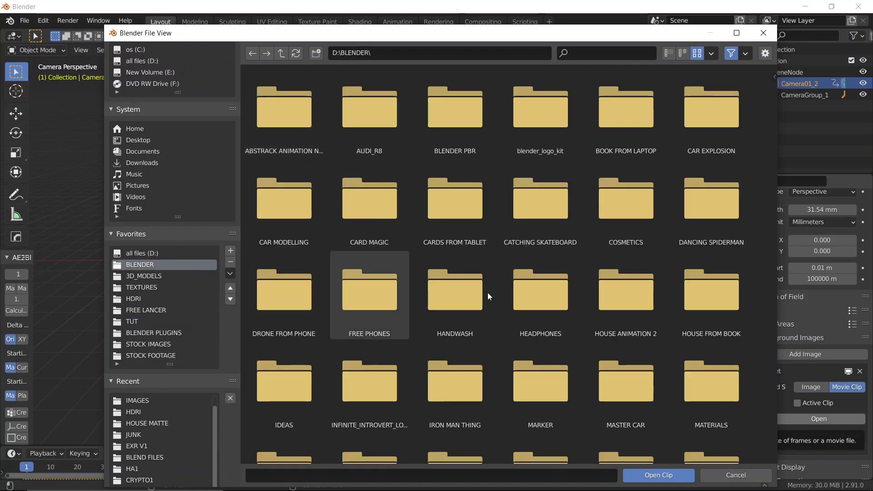
click(596, 303)
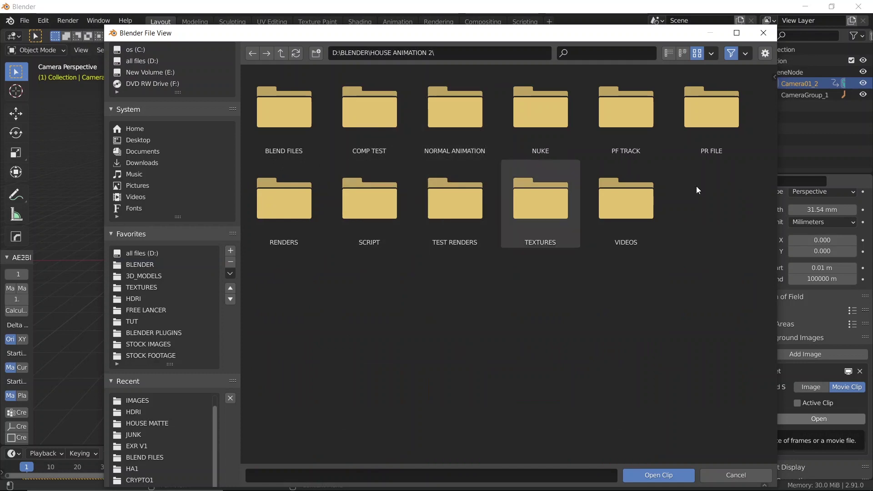
click(638, 189)
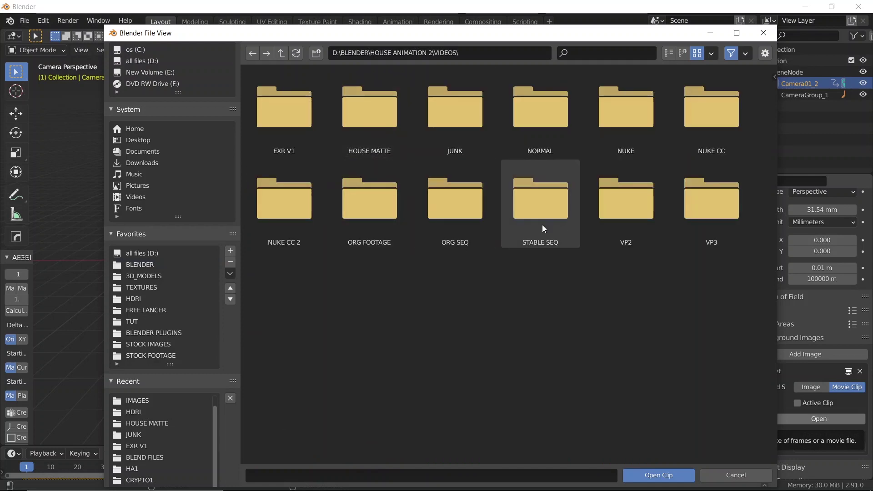
double_click(531, 209)
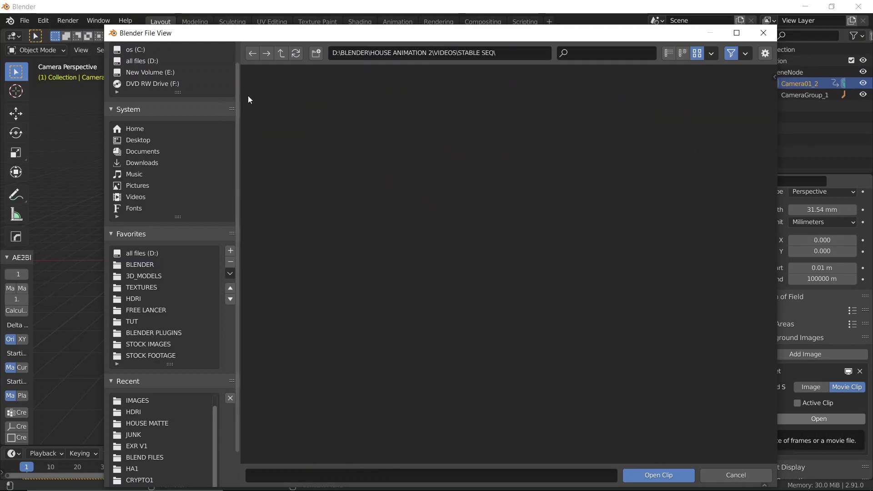
click(272, 118)
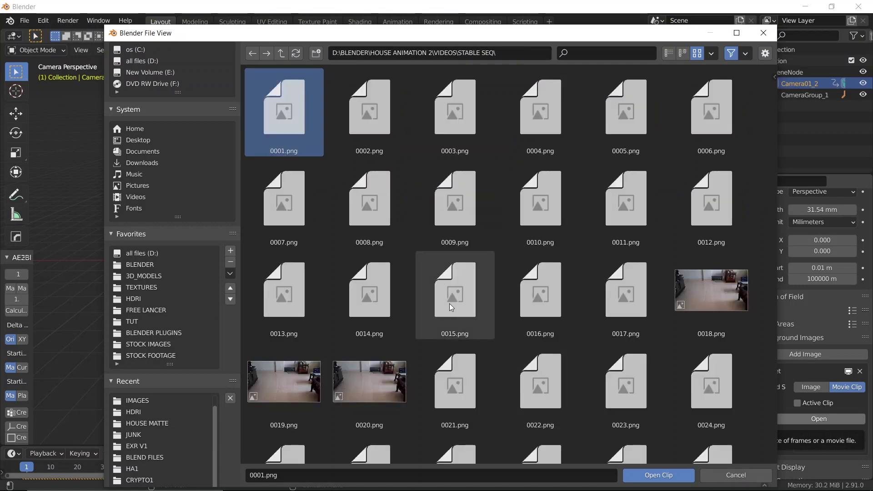
key(a)
click(637, 474)
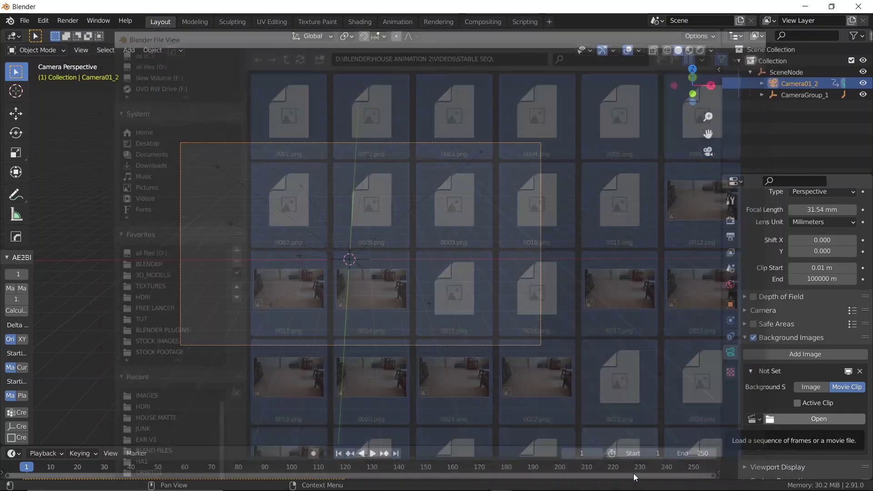
Raise the background opacity to 1.000 and deselect the camera
scroll(376, 259, up, 2)
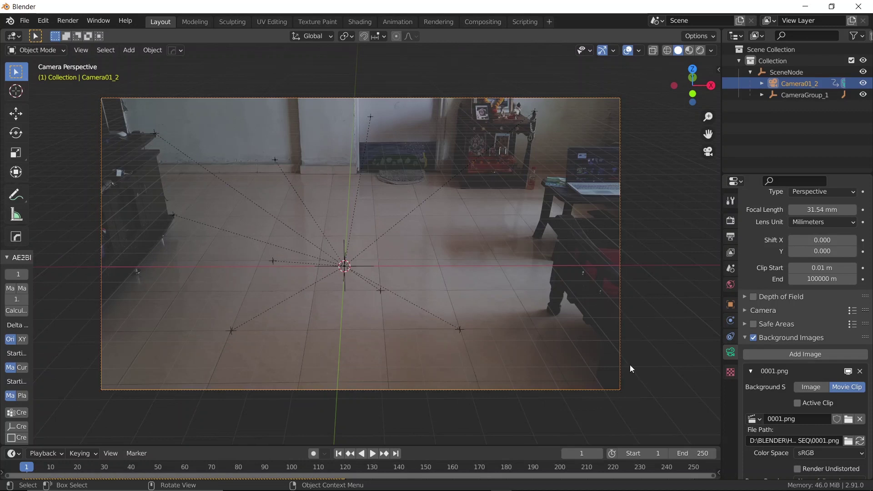
scroll(774, 431, down, 5)
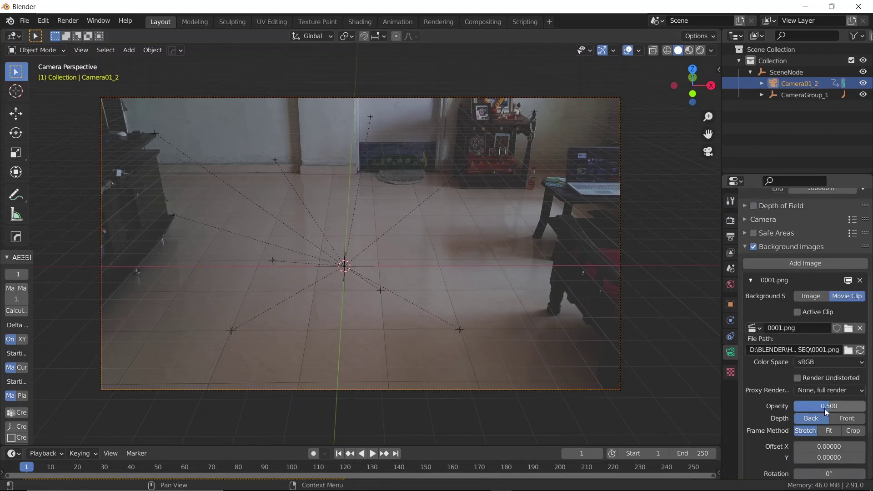
drag(827, 412, 862, 411)
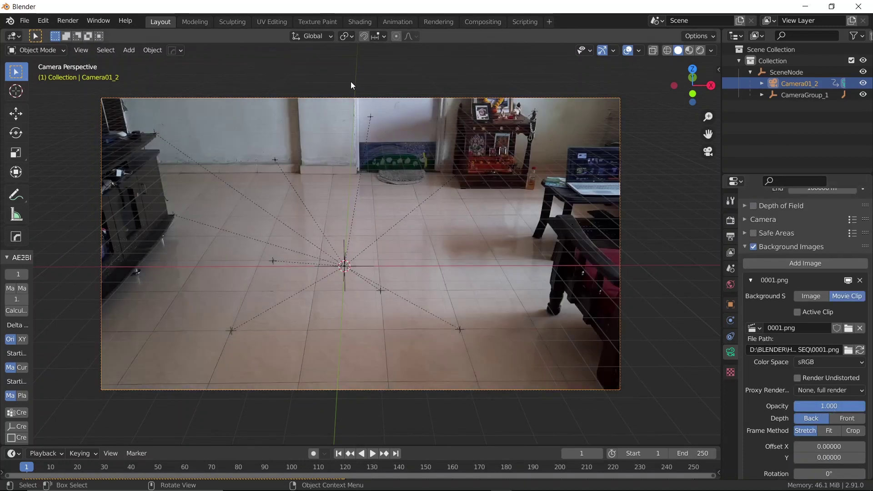
click(361, 279)
Add a mesh Plane at the origin
key(shift+a)
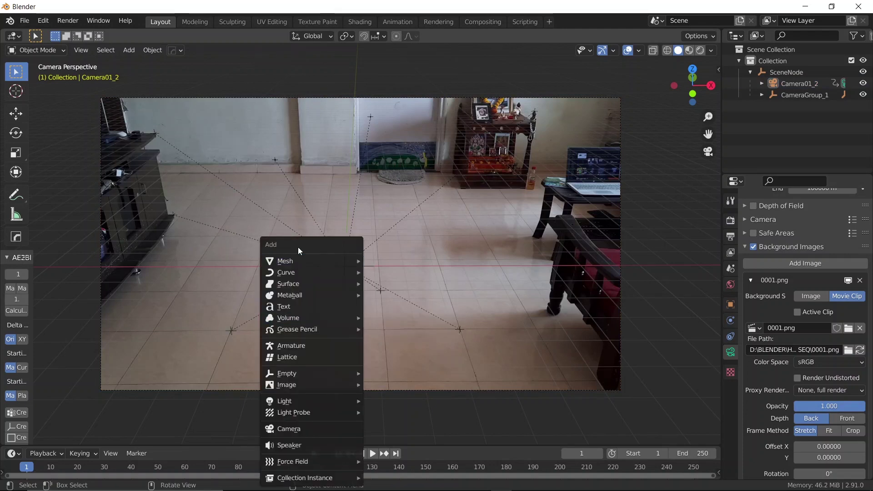
mouse_move(304, 262)
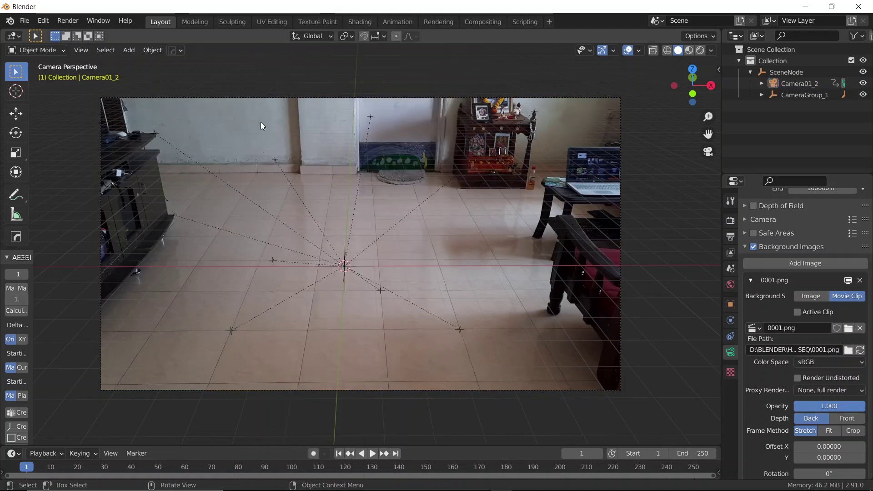
key(shift+a)
mouse_move(264, 121)
click(307, 121)
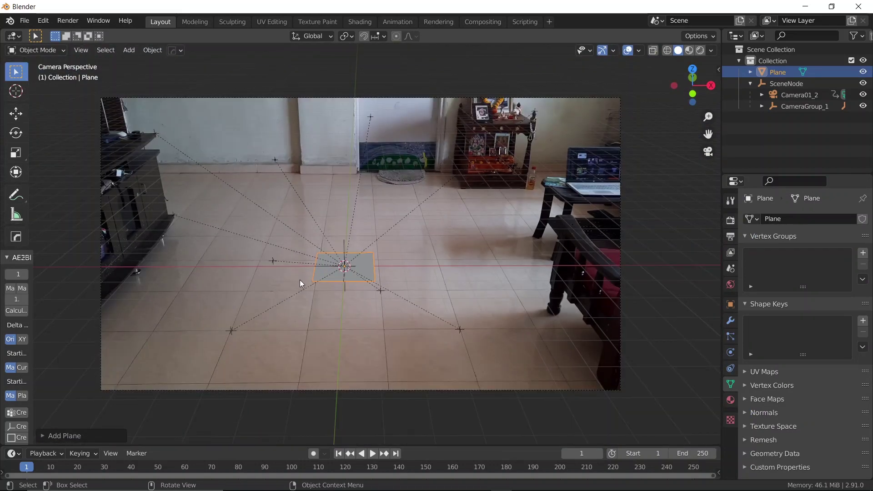
scroll(342, 269, up, 1)
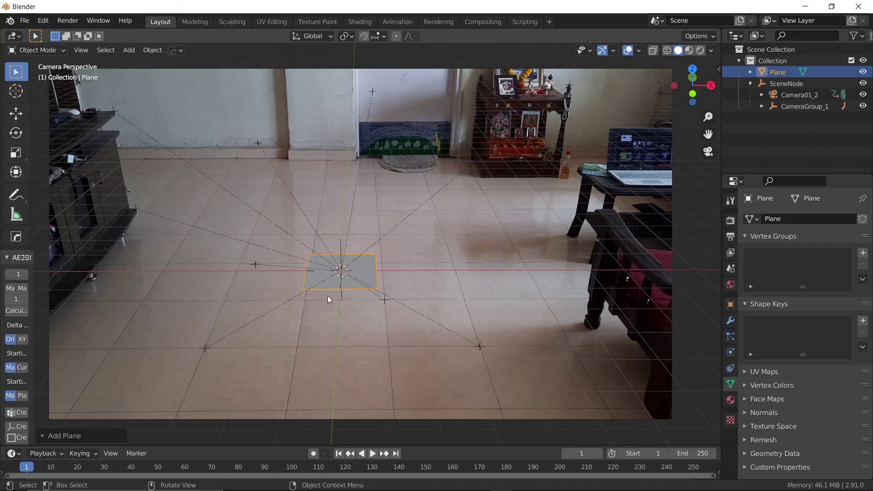
Add a mesh Cube at the origin
key(shift+a)
mouse_move(294, 259)
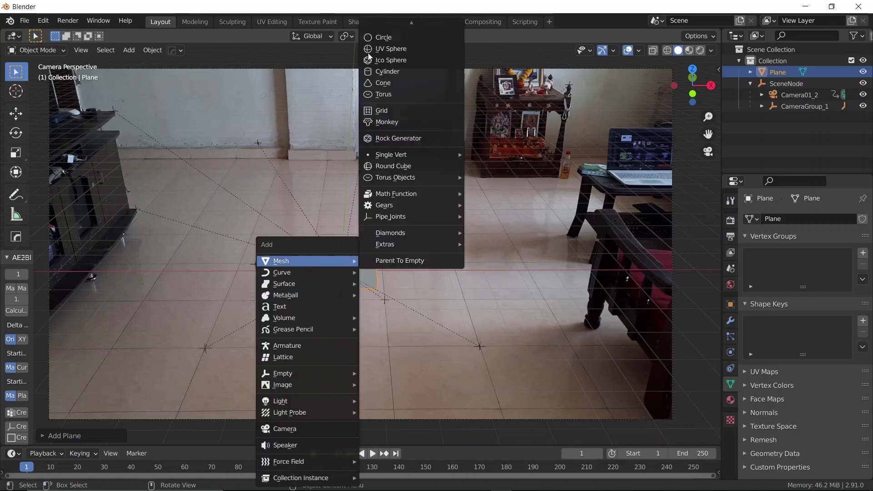
key(shift+a)
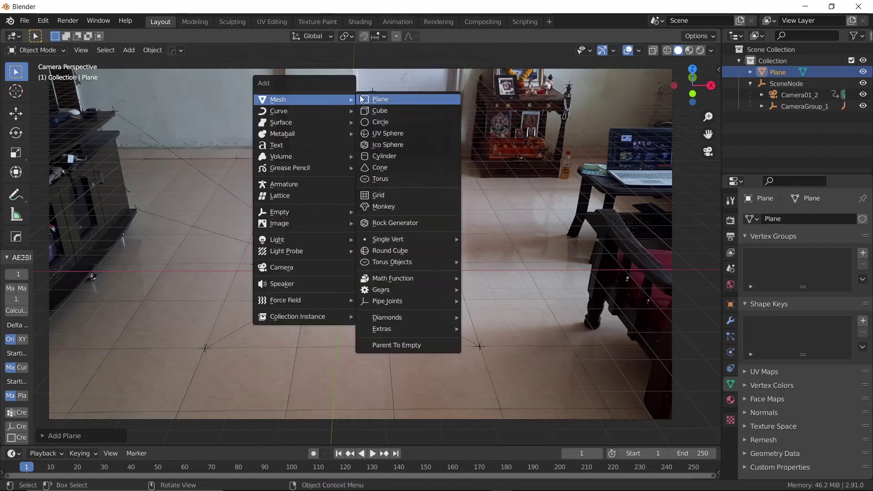
click(387, 110)
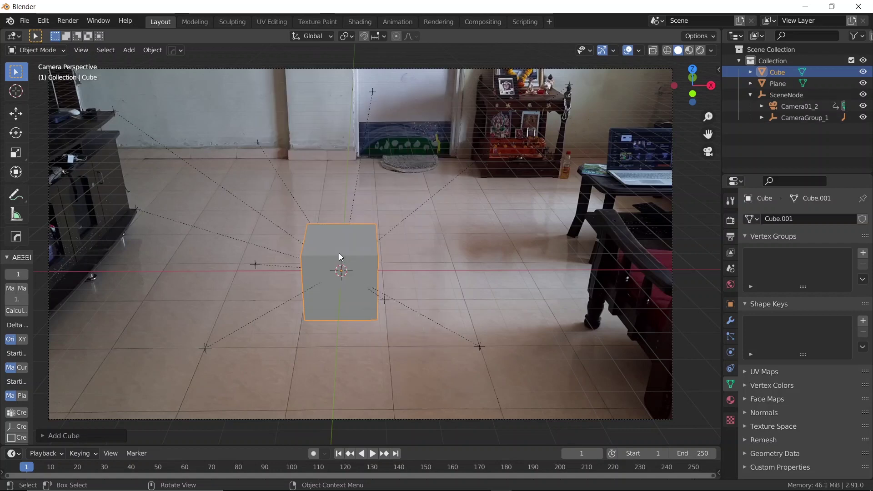
mouse_move(351, 245)
middle_down()
mouse_move(325, 256)
mouse_move(359, 242)
middle_up()
Scale down the SceneNode empty in the tracked camera view, then select the cube
click(767, 84)
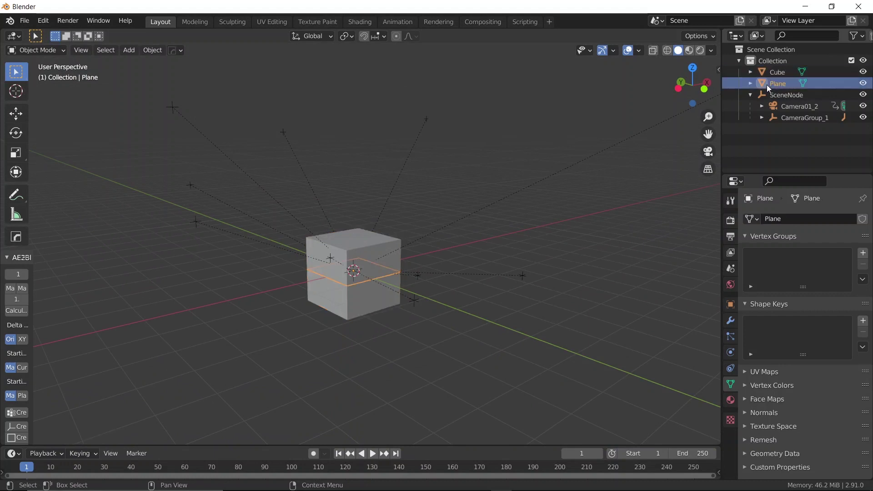
key(KP_0)
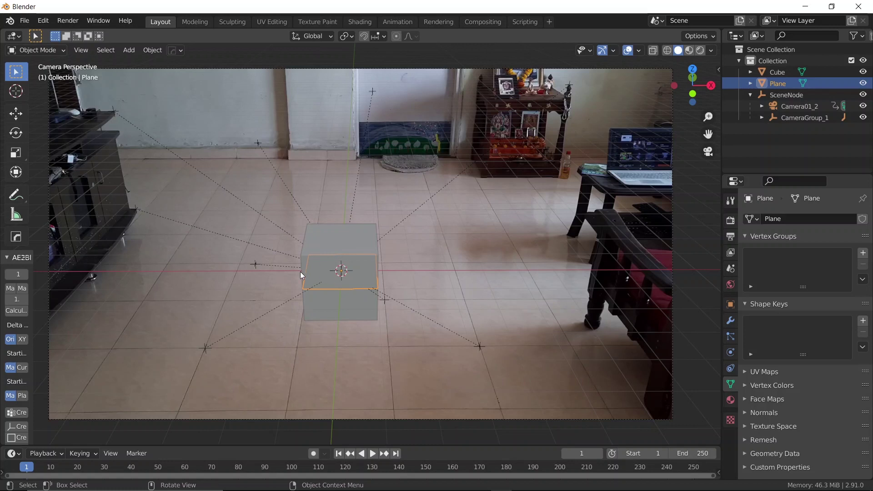
click(784, 98)
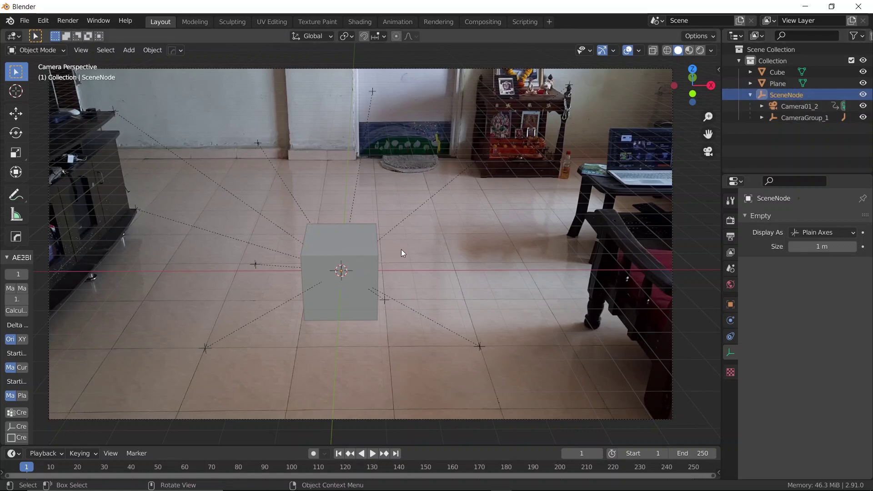
key(s)
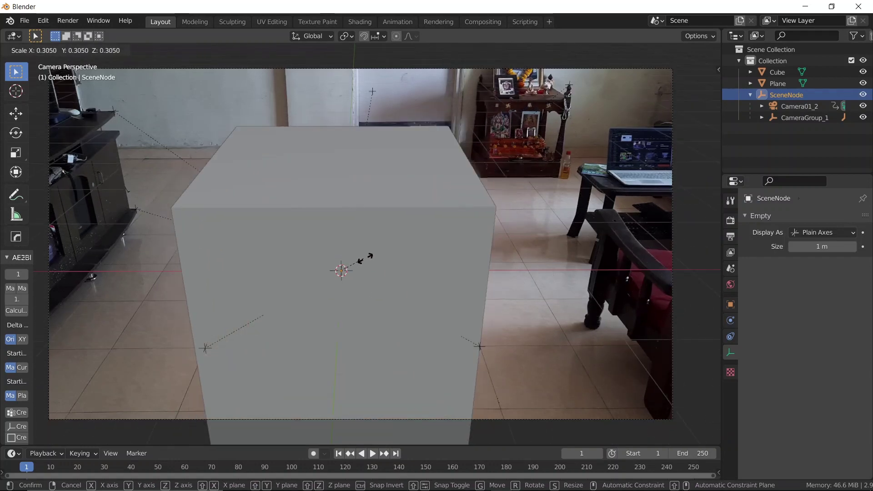
click(364, 260)
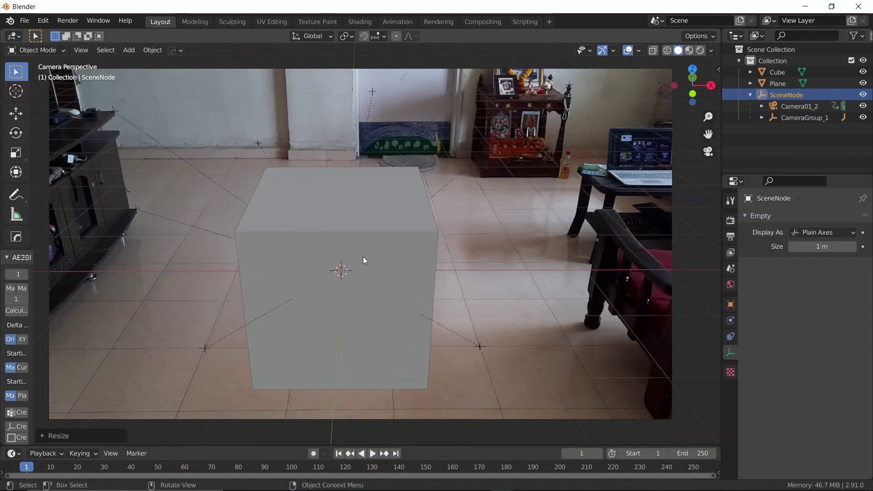
click(242, 212)
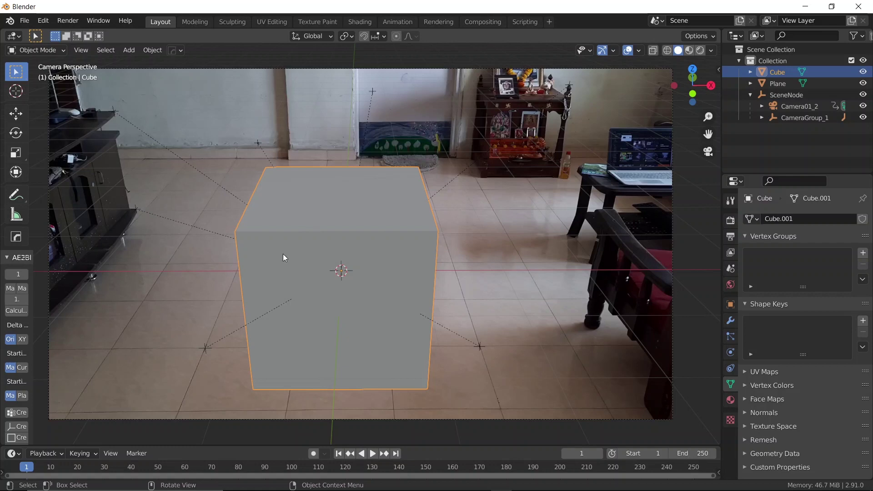
Add a new plane and enlarge it in edit mode to cover the floor
key(shift+a)
click(455, 236)
key(Tab)
key(s)
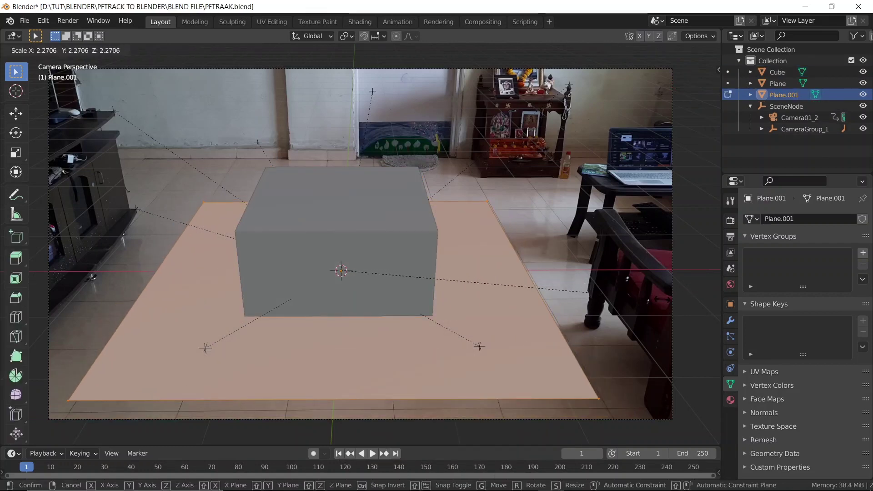
click(684, 294)
key(Tab)
Replace the cube with a UV sphere lifted along Z onto the plane
click(337, 205)
key(x)
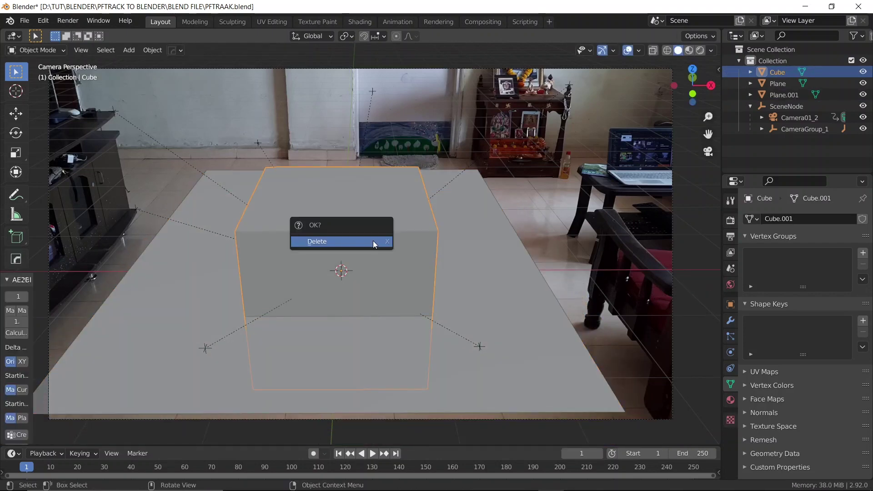
click(309, 239)
key(shift+a)
click(437, 278)
key(g)
key(z)
click(384, 196)
Shade the sphere smooth and add a Subdivision Surface modifier
right_click(384, 200)
click(384, 200)
click(731, 321)
click(805, 219)
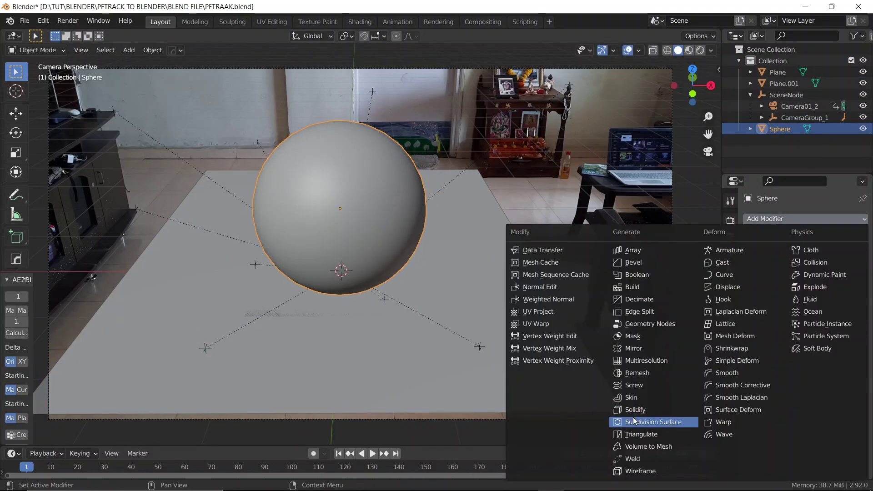
click(629, 419)
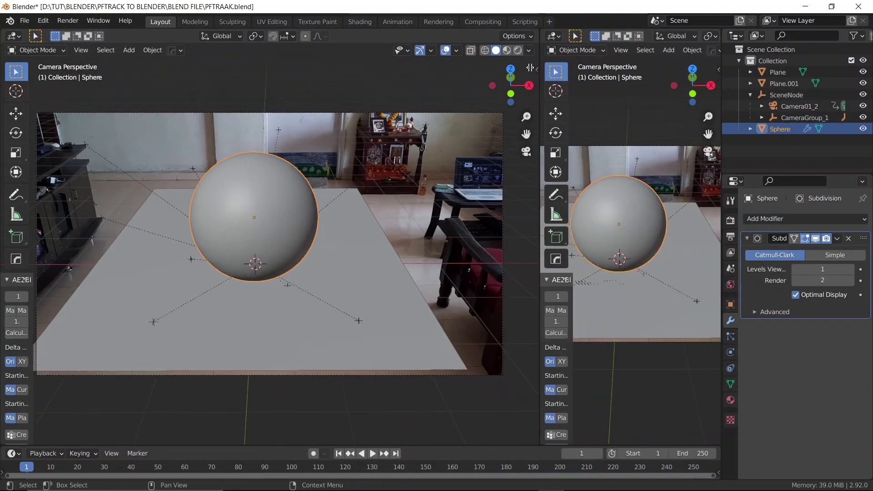
Drag the moon texture image from the TEXTURES folder into the sphere's shader material
drag(540, 227, 427, 228)
click(440, 36)
scroll(694, 44, up, 4)
scroll(676, 35, down, 3)
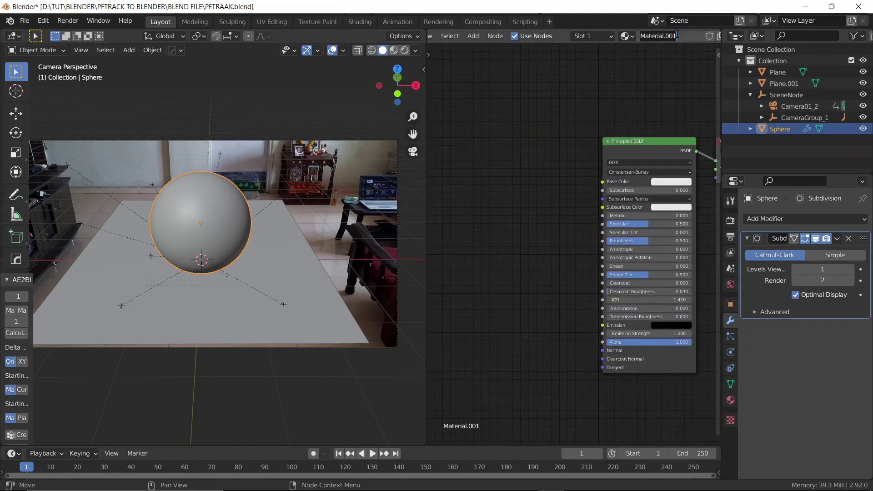
key(alt+Tab)
click(283, 243)
double_click(585, 128)
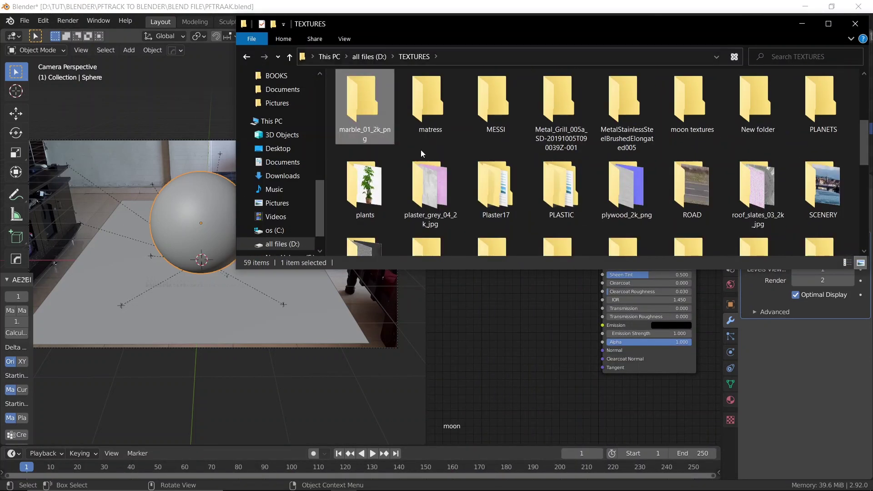
double_click(364, 104)
click(450, 110)
drag(449, 110, 603, 181)
Expand the render Denoising options and review the denoiser list
click(731, 221)
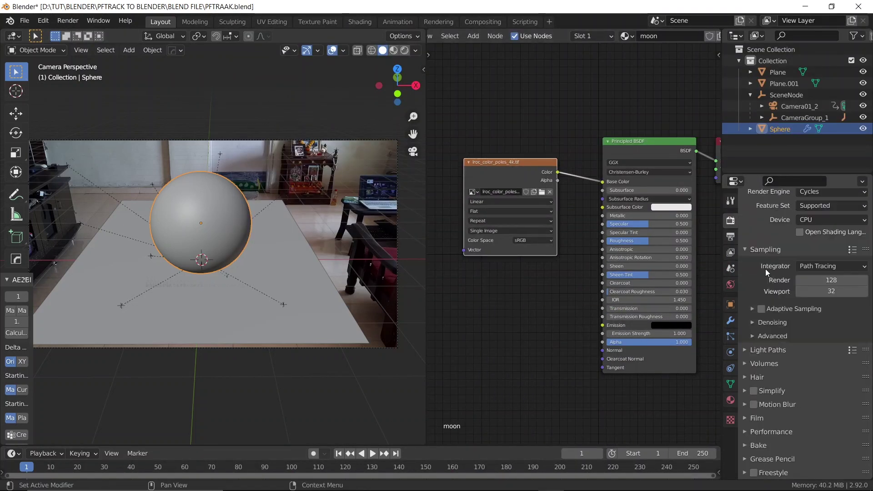
click(772, 322)
click(837, 340)
scroll(734, 324, down, 6)
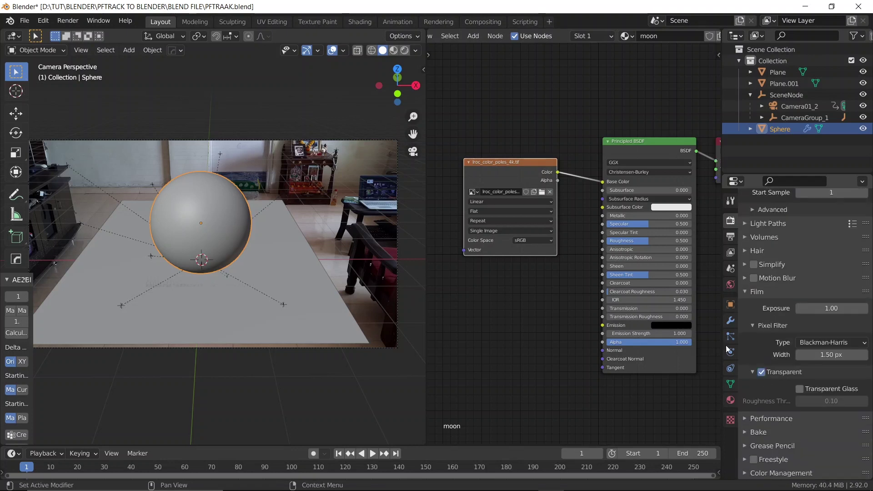
Move the sphere into a new MOON collection and the plane into SHADOWCATCHER
key(m)
click(749, 148)
text(MOON)
key(Return)
click(784, 72)
text(m)
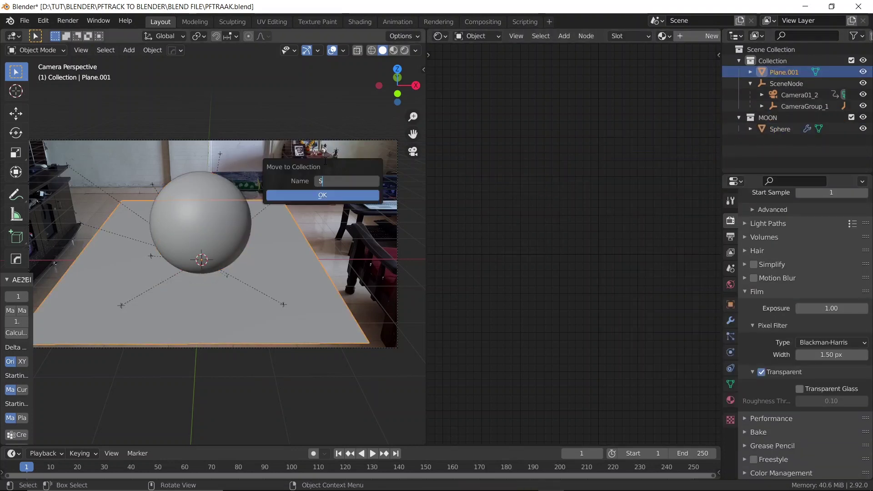
text(SHADOWCATCHER)
key(Return)
Mark the floor plane as a Shadow Catcher and return the viewport to solid shading
click(731, 305)
scroll(800, 318, up, 3)
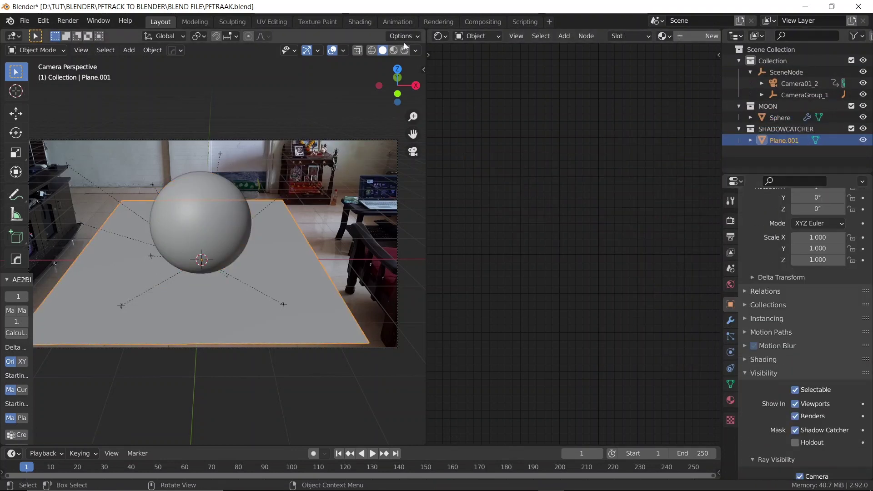
click(404, 50)
click(383, 50)
click(731, 221)
click(789, 60)
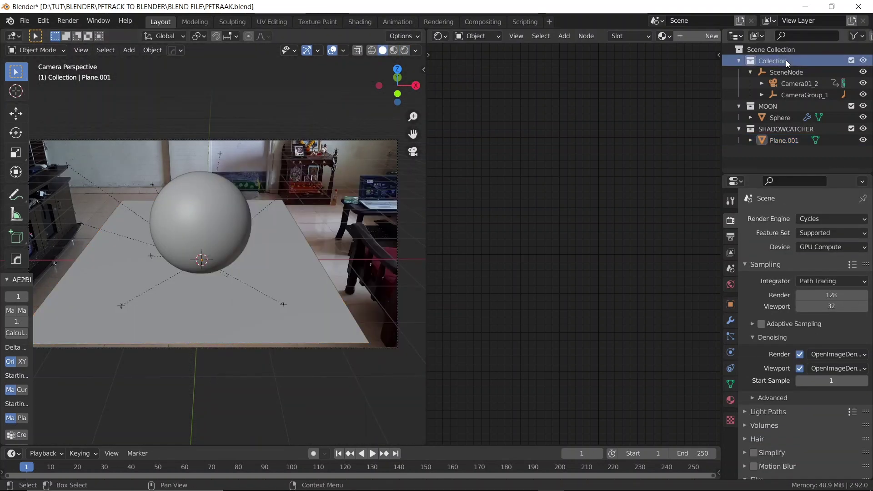
Add a Sun light, rotate it toward the moon, and set its angle to 14°
key(shift+a)
click(283, 240)
key(r)
key(Return)
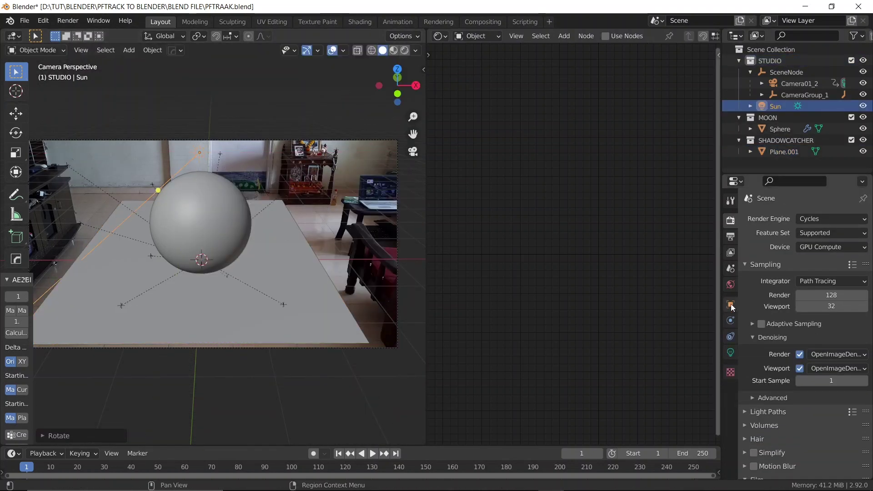
click(731, 353)
click(827, 308)
text(14)
key(Return)
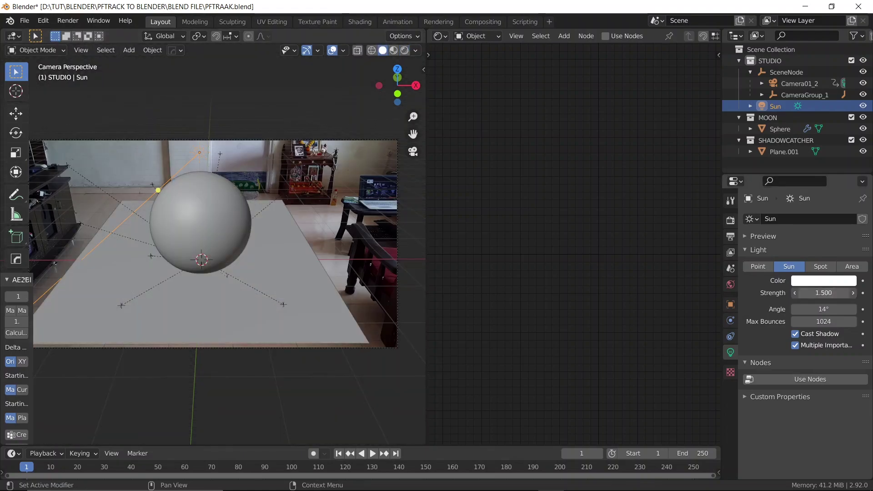
Preview the scene in rendered shading and check the render settings and the moon's material nodes
click(405, 50)
click(731, 221)
scroll(801, 318, down, 10)
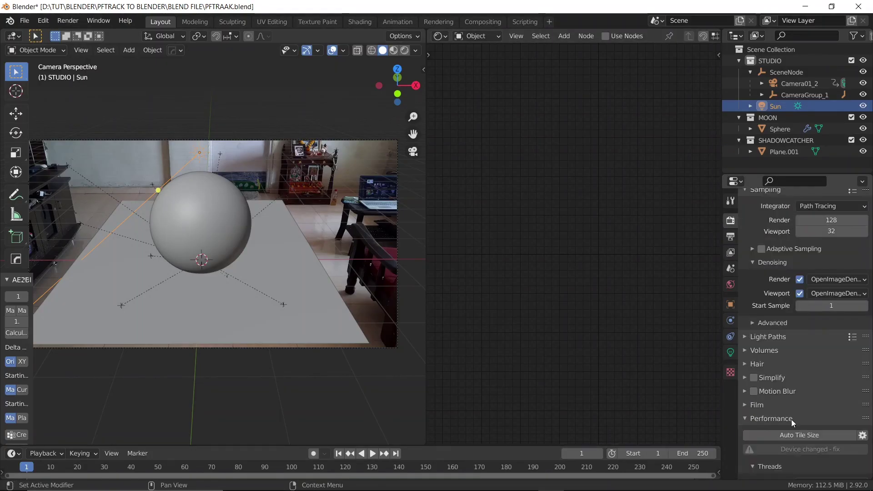
click(244, 255)
middle_drag(492, 324, 528, 314)
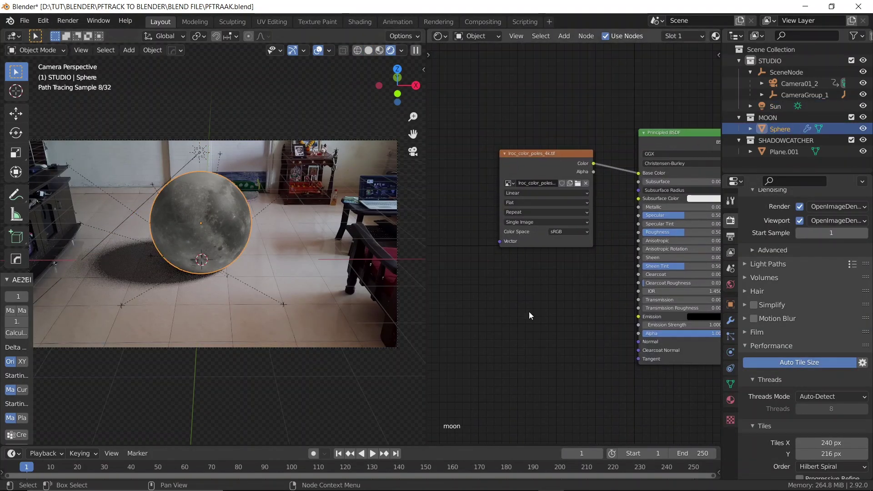
Raise the sun's strength in its light properties
click(776, 106)
click(730, 353)
drag(816, 294, 817, 294)
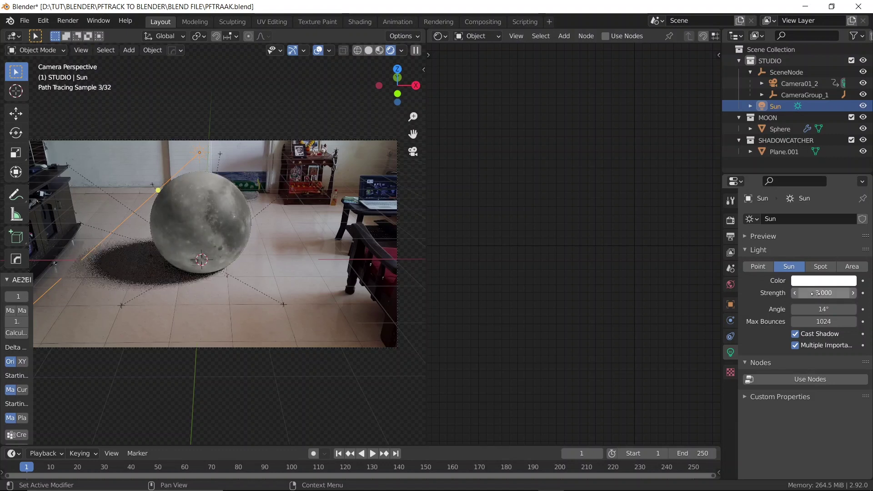
click(780, 129)
Return the viewport to solid shading and switch to the SHADOWCATCHER view layer
click(368, 50)
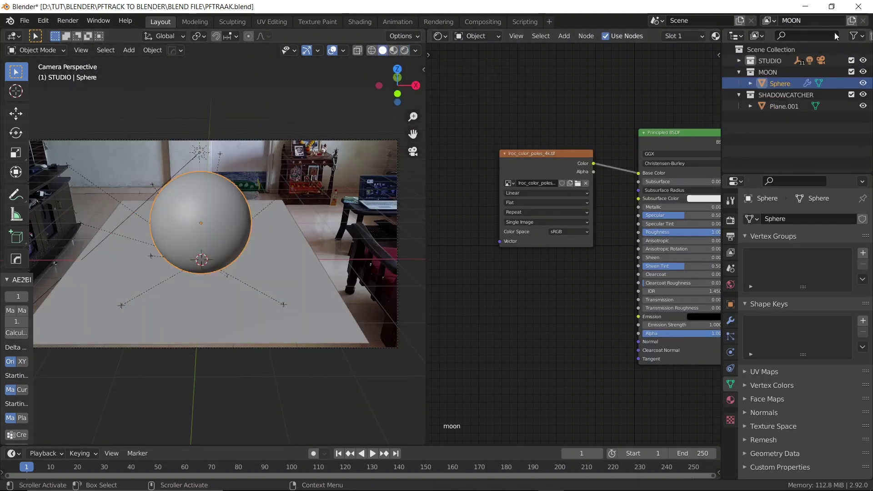
click(872, 94)
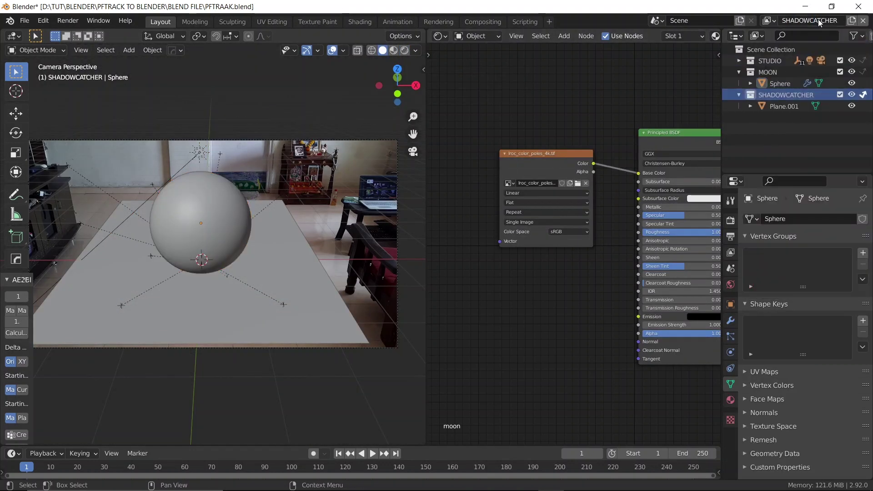
click(67, 20)
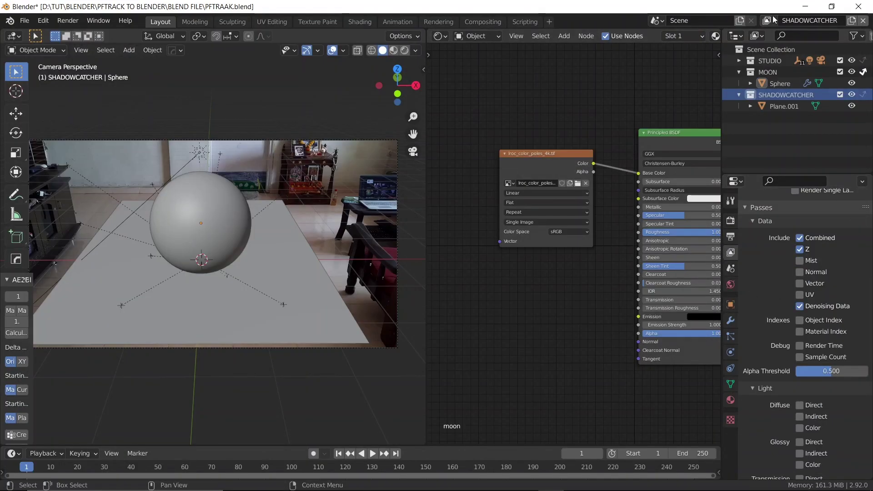
click(68, 20)
Render the image, then add Render Layers and Invert nodes in the compositor
click(67, 38)
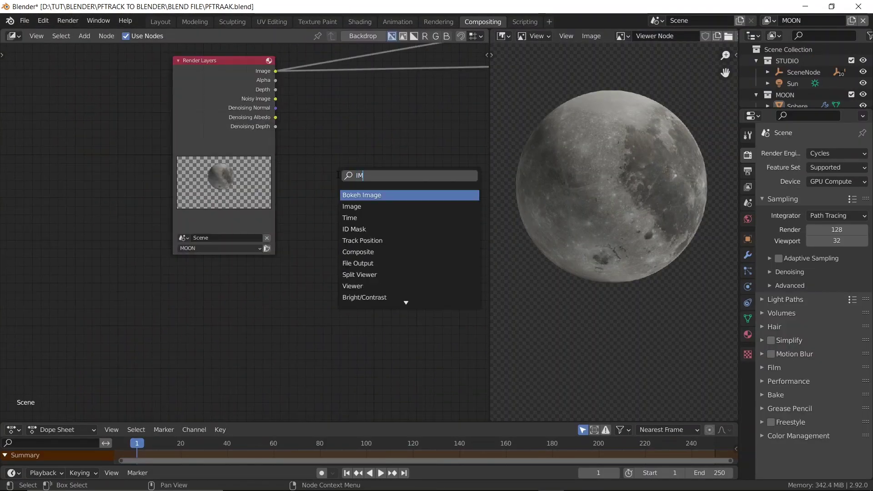
key(Return)
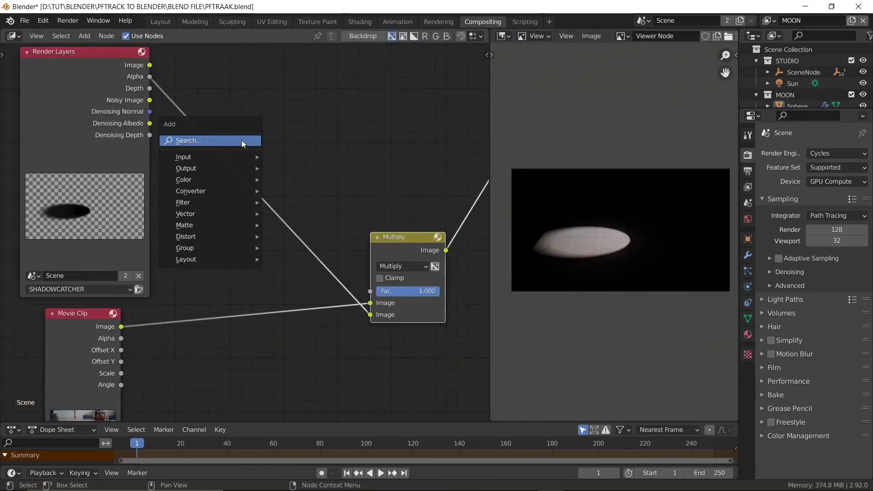
click(242, 141)
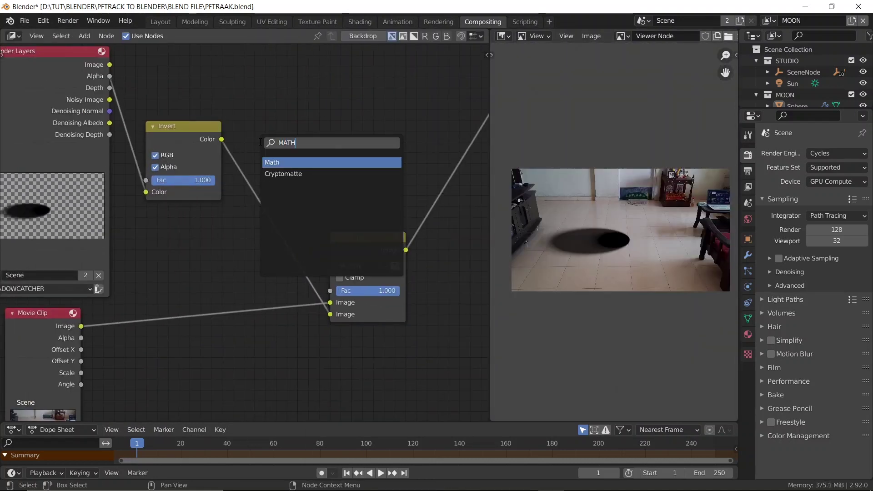
key(Return)
Add a Math Add (0.3) node after Invert and insert a Color Balance node into the link
click(269, 182)
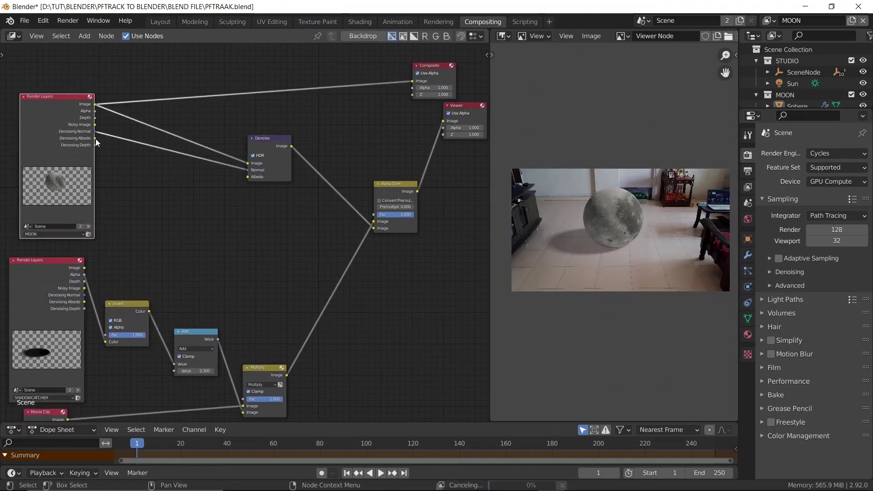
middle_drag(97, 143, 4, 150)
scroll(137, 228, up, 3)
drag(105, 256, 257, 209)
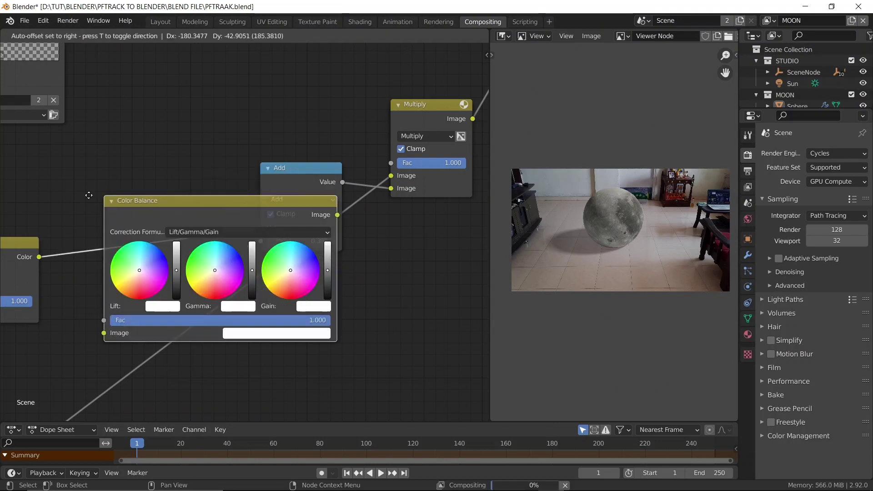
click(138, 248)
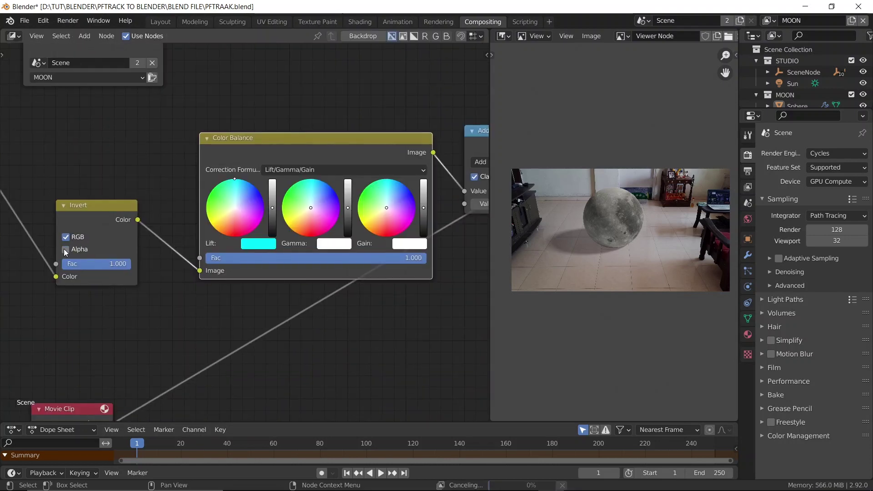